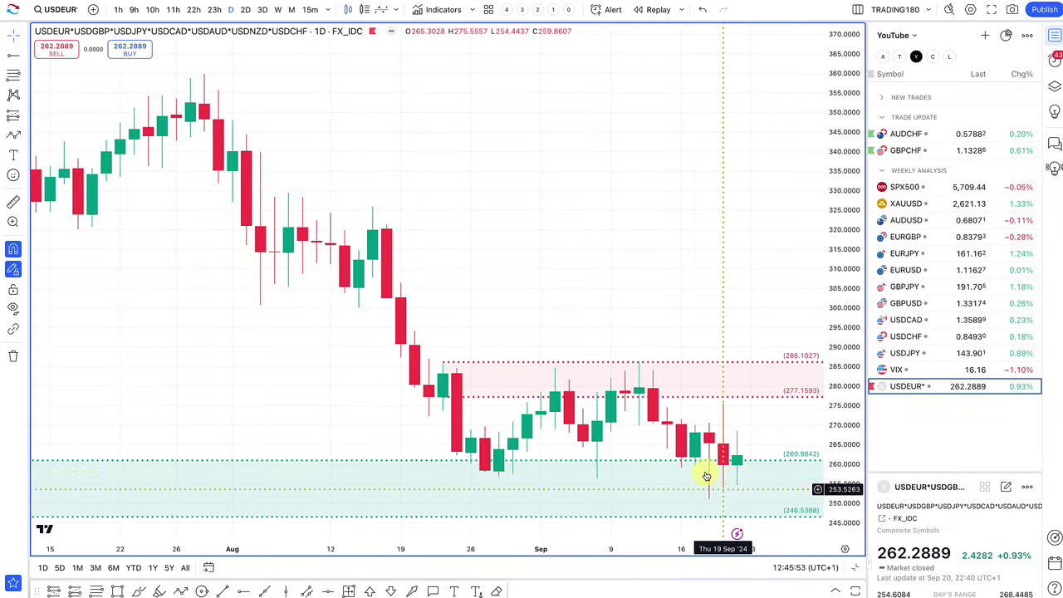
# Examine a wider stretch of the daily composite dollar chart, and switch to the CME FedWatch page to review the FOMC rate probabilities.
pyautogui.scroll(-4, 706, 478)
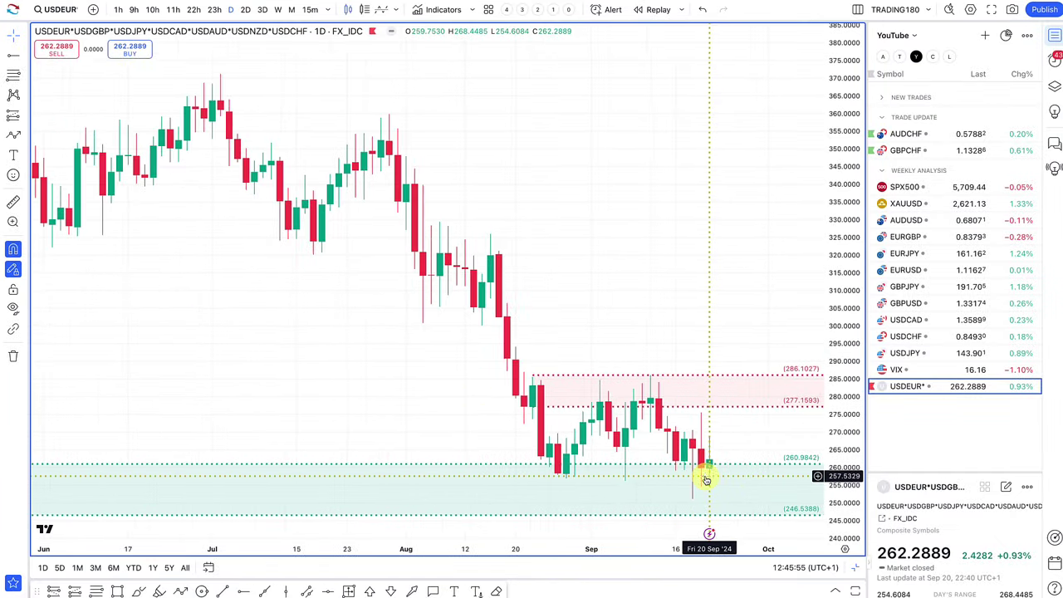
pyautogui.scroll(-5, 706, 481)
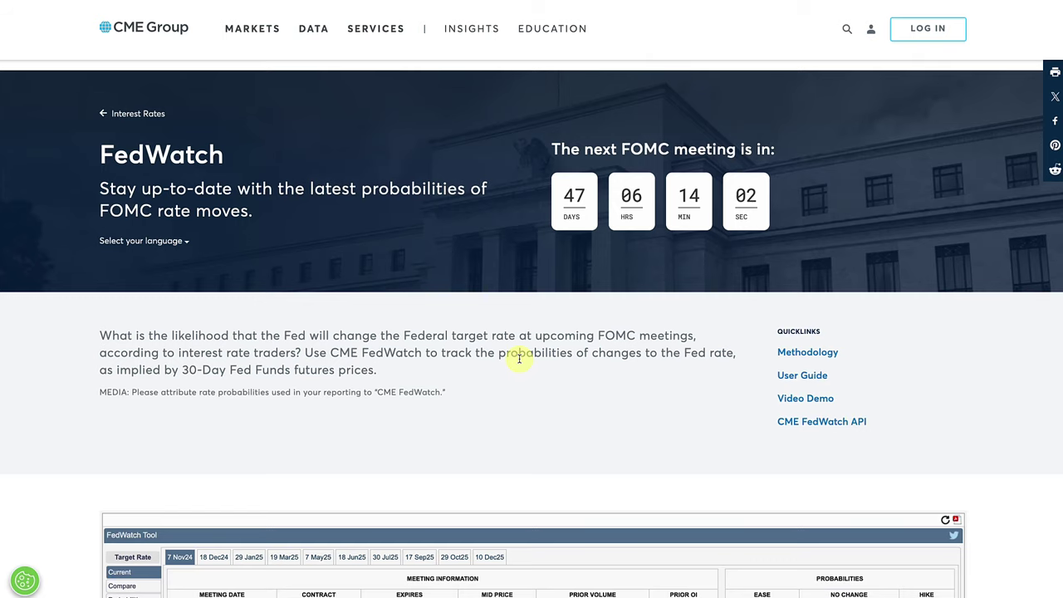
pyautogui.scroll(-6, 519, 358)
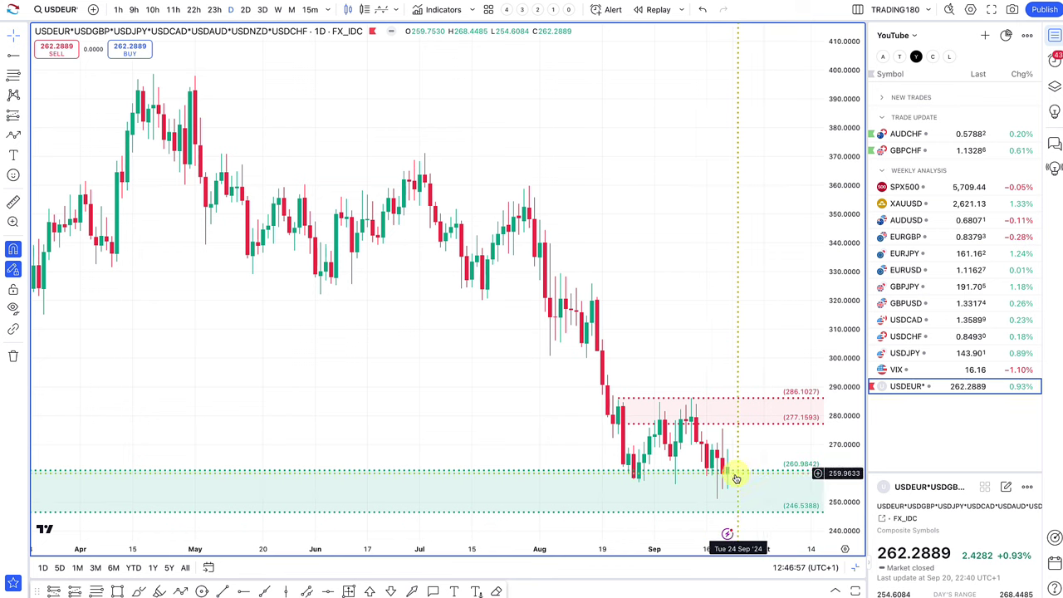
# Draw a projection path on the composite dollar chart from about 260 up to about 284 in the supply zone and down to about 269.
pyautogui.scroll(5, 724, 482)
pyautogui.scroll(2, 721, 482)
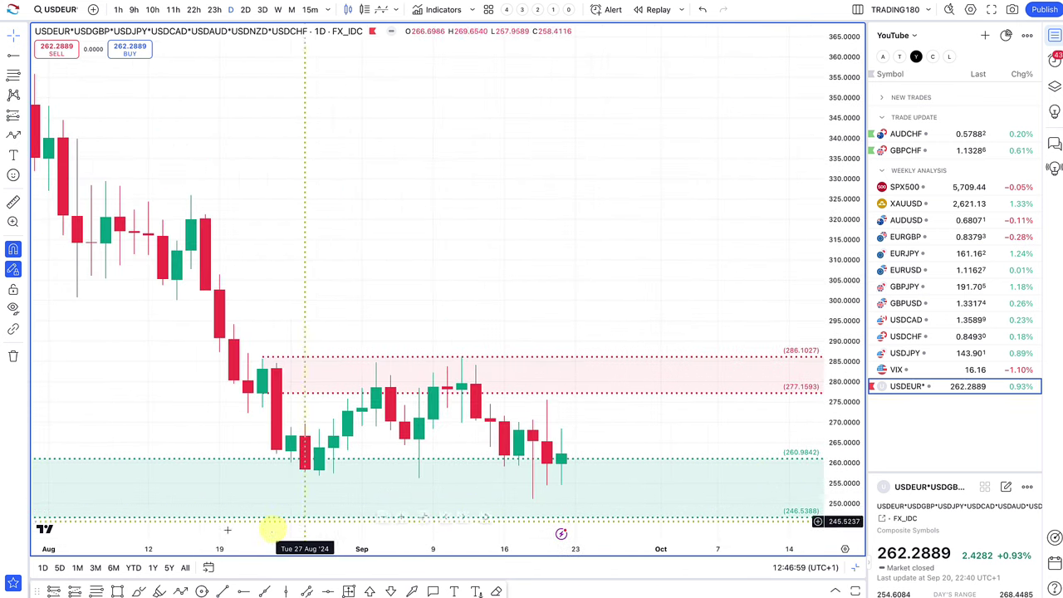
pyautogui.click(179, 592)
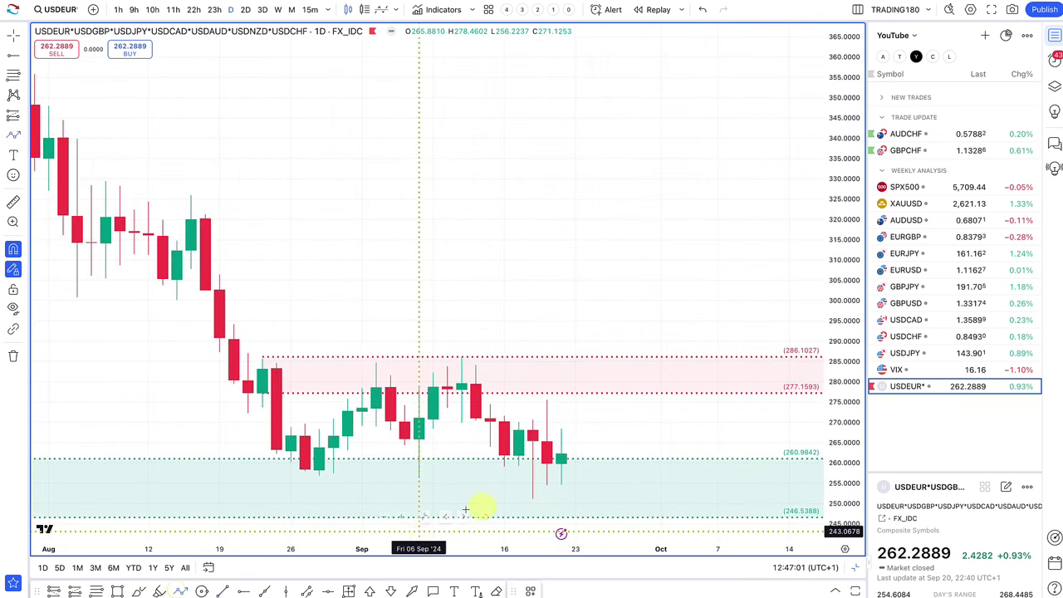
pyautogui.click(573, 463)
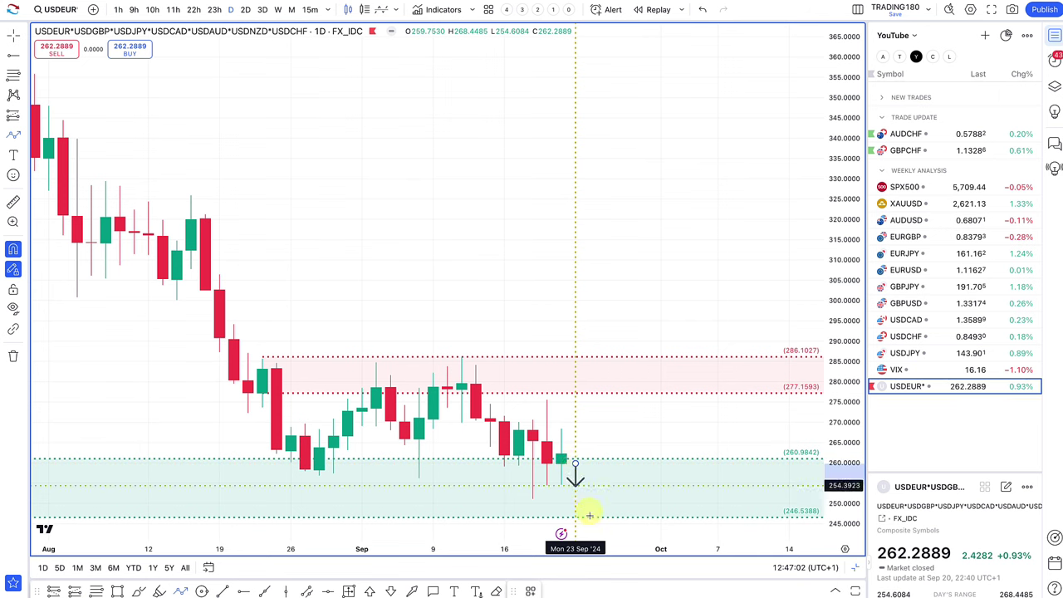
pyautogui.click(589, 366)
pyautogui.doubleClick(618, 424)
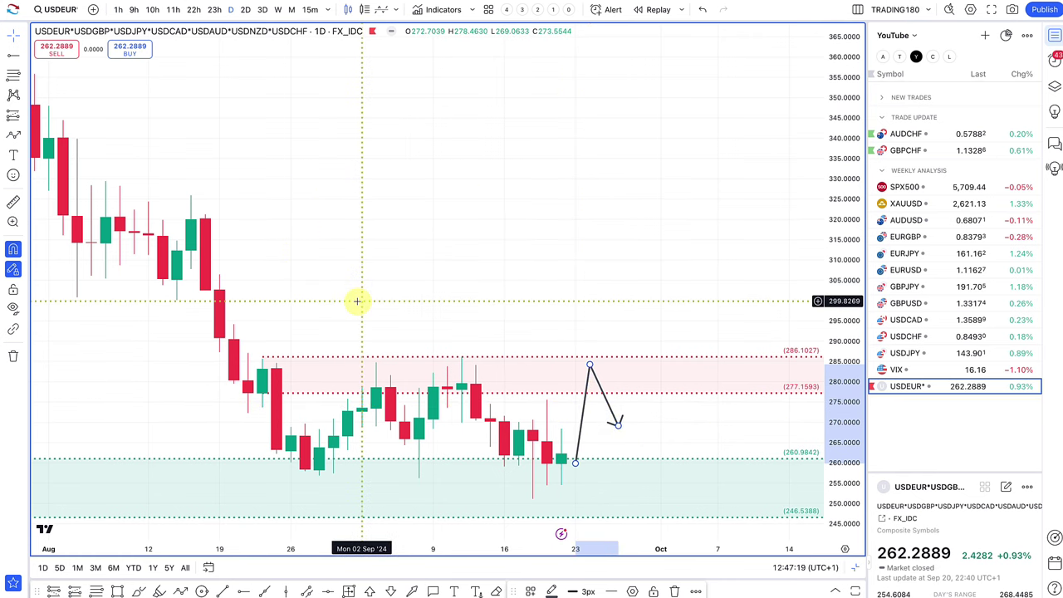
# Draw a zone from the 15 August candle between 312.3888 and 325.9430 and apply the "1. SUPPLY" drawing template.
pyautogui.click(11, 74)
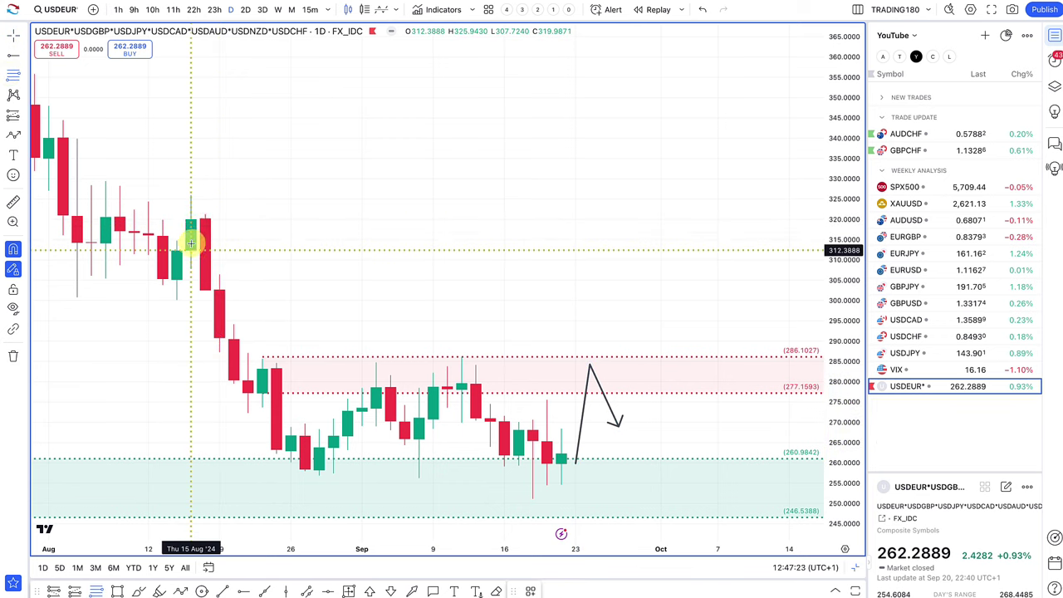
pyautogui.moveTo(191, 249); pyautogui.dragTo(191, 198)
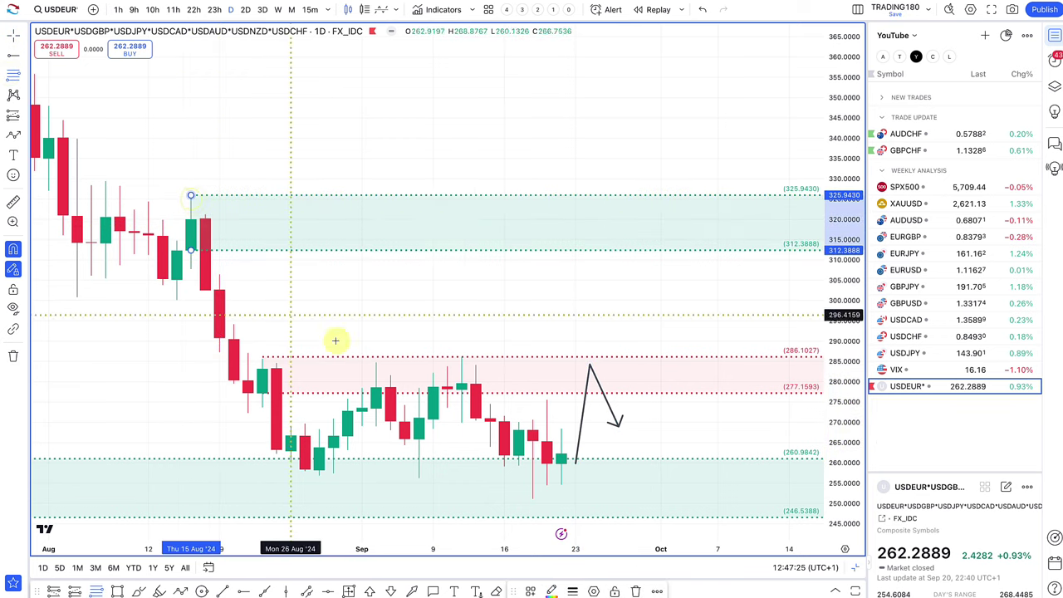
pyautogui.click(530, 591)
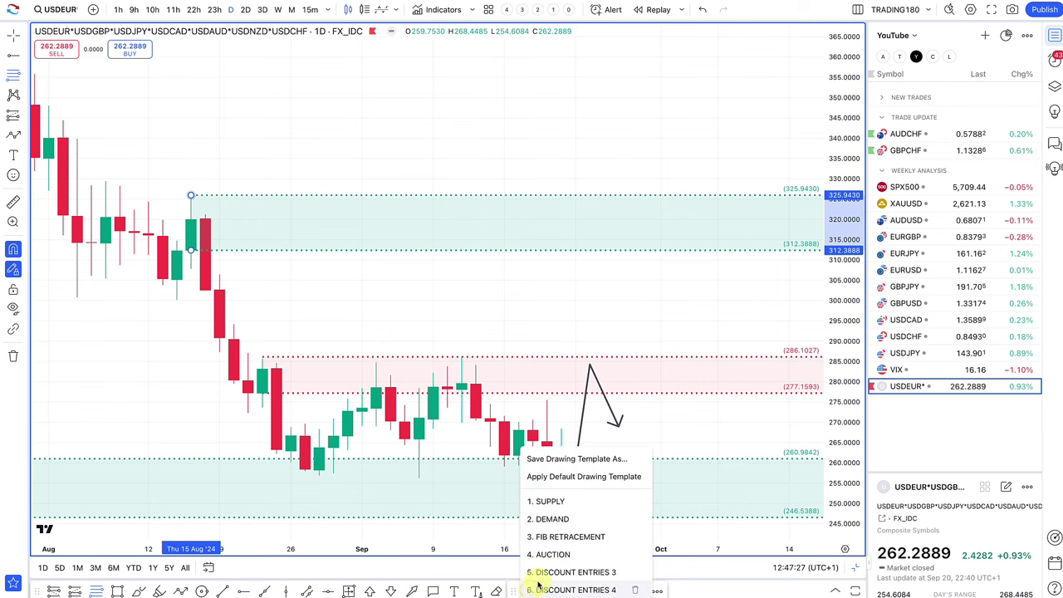
pyautogui.click(546, 502)
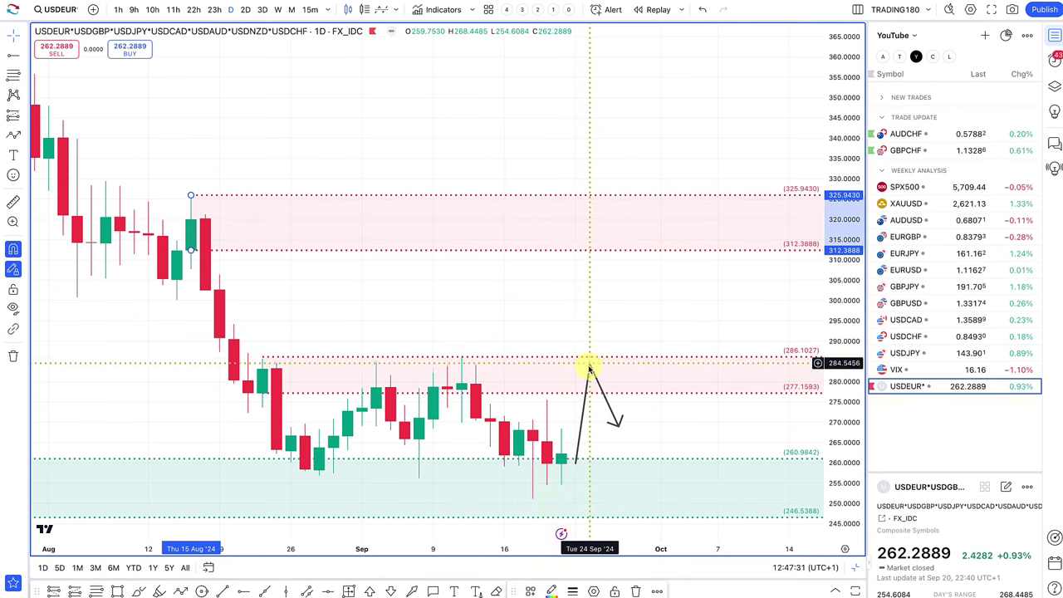
# Reshape the projection path to peak at about 315 inside the upper supply zone and end at about 267 in early October.
pyautogui.moveTo(589, 363); pyautogui.dragTo(604, 244)
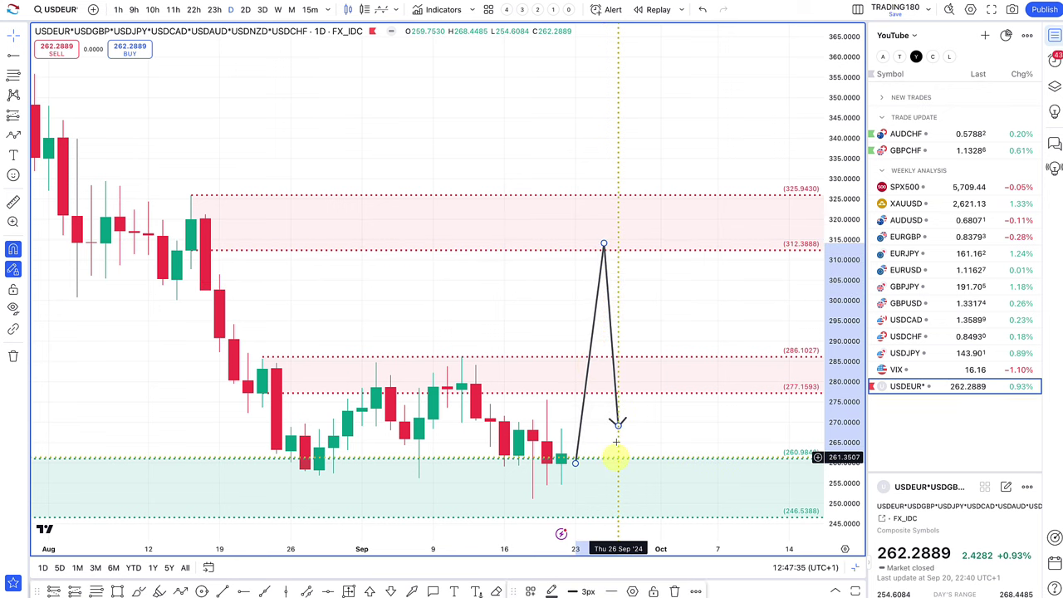
pyautogui.moveTo(617, 423); pyautogui.dragTo(689, 430)
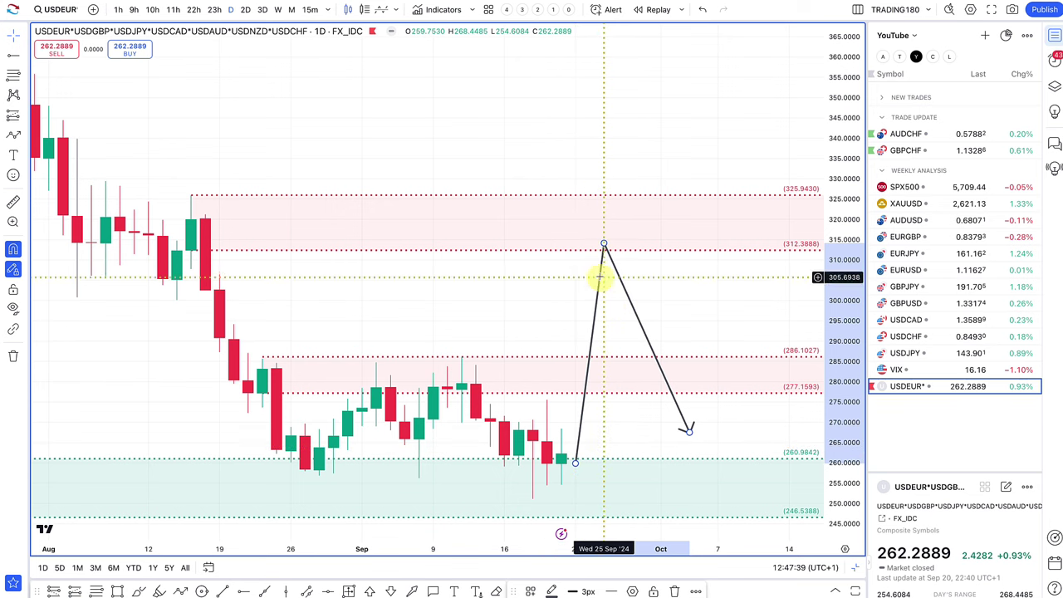
pyautogui.moveTo(604, 246)
pyautogui.mouseDown()
pyautogui.moveTo(602, 373)
pyautogui.moveTo(604, 241)
pyautogui.mouseUp()
pyautogui.scroll(-5, 581, 290)
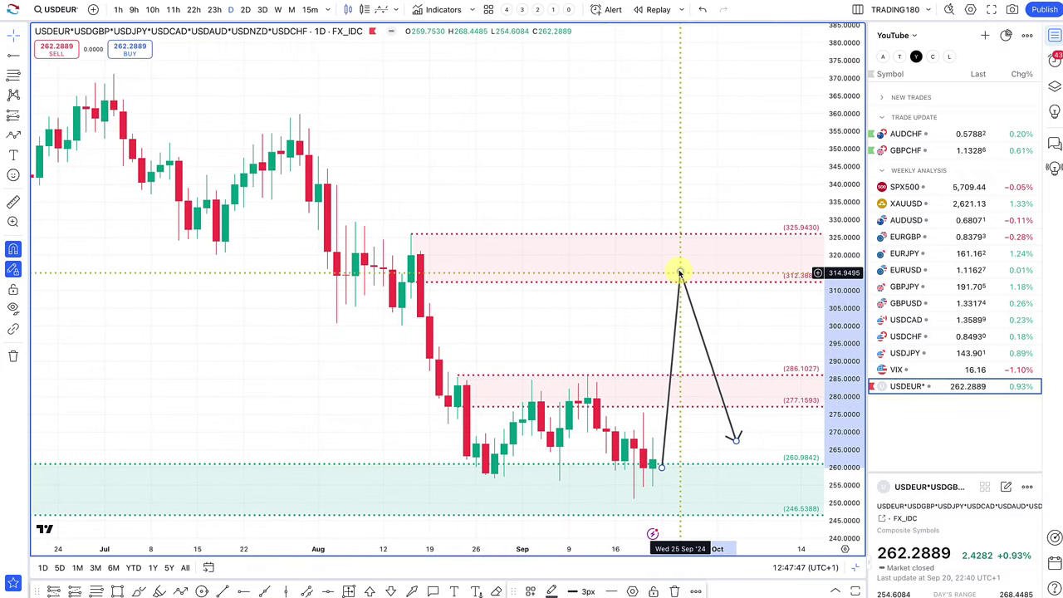
pyautogui.moveTo(682, 273)
pyautogui.mouseDown()
pyautogui.moveTo(680, 282)
pyautogui.moveTo(689, 274)
pyautogui.mouseUp()
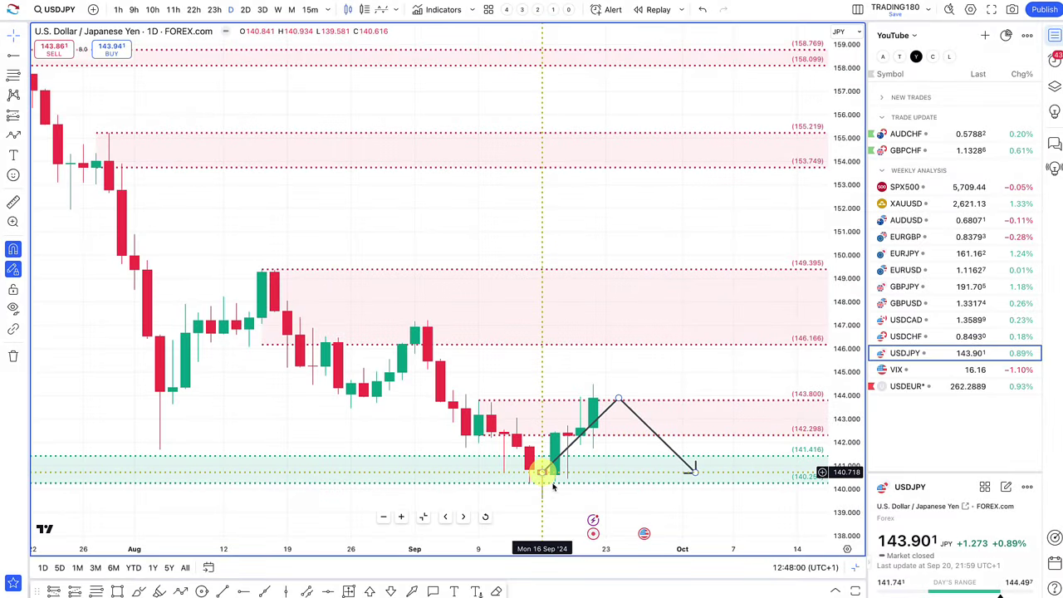
# On the USDJPY chart, raise the projection path's peak to about 146.6, inside the 146.166–149.395 supply zone.
pyautogui.click(541, 495)
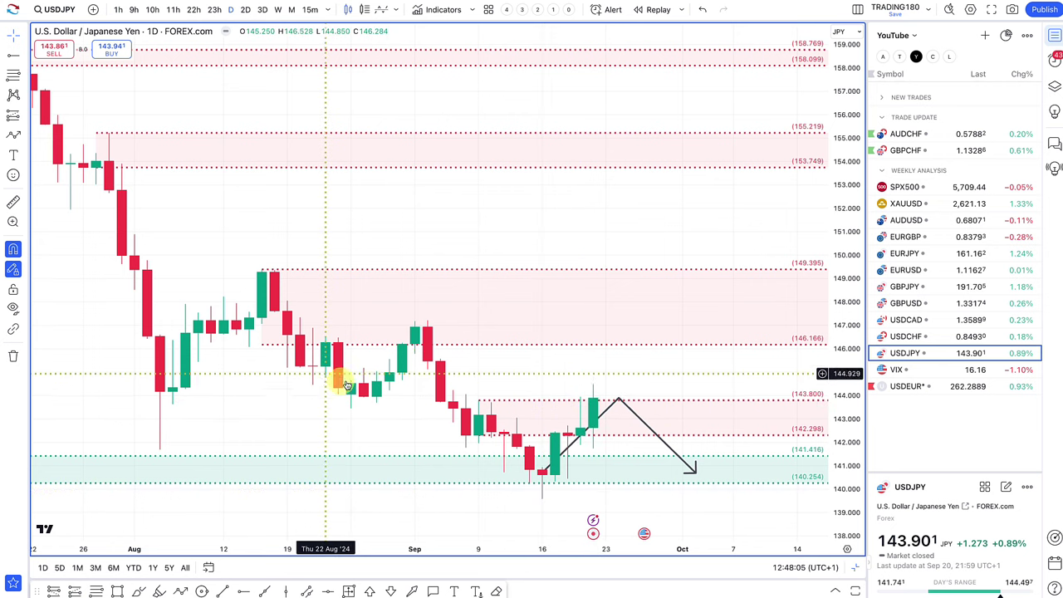
pyautogui.click(619, 399)
pyautogui.moveTo(619, 384); pyautogui.dragTo(608, 337)
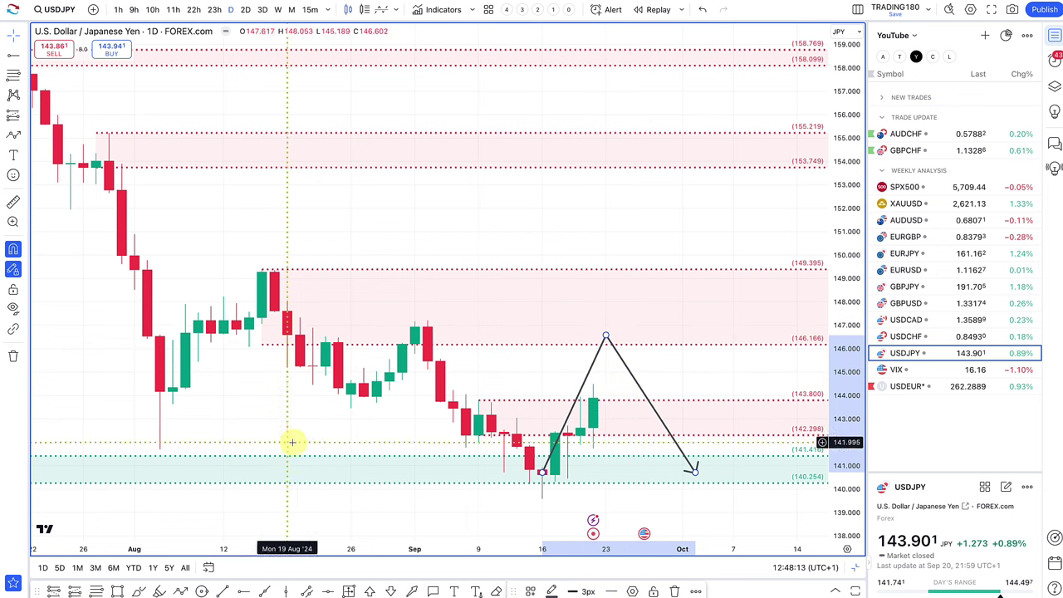
# Draw a Fib Retracement from the 3 September high at 147.211 to the 16 September low at 139.581 and apply the "4. AUCTION" template.
pyautogui.click(96, 591)
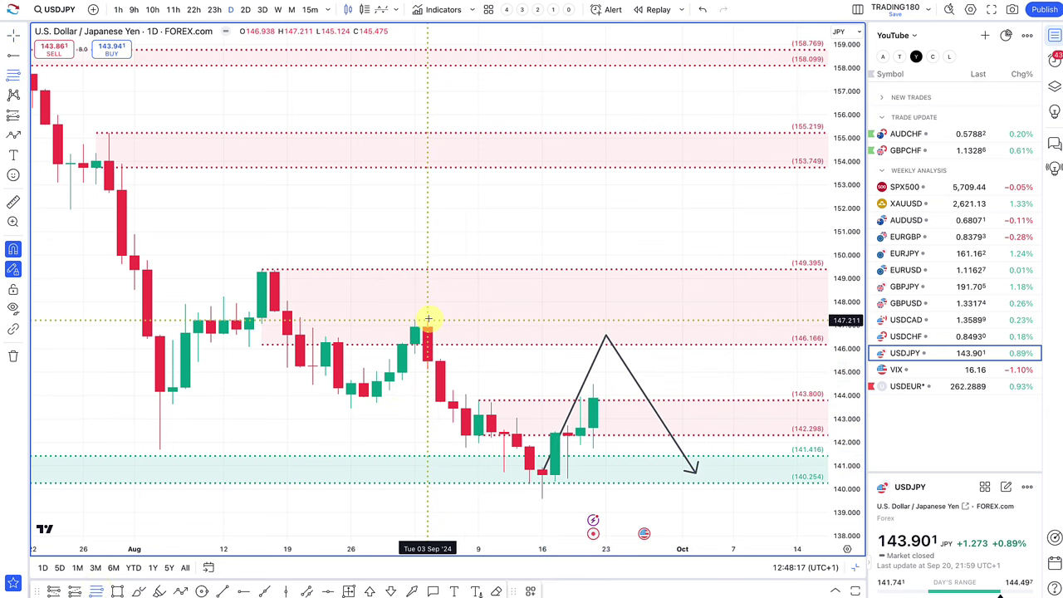
pyautogui.moveTo(427, 320)
pyautogui.mouseDown()
pyautogui.moveTo(541, 445)
pyautogui.moveTo(541, 499)
pyautogui.mouseUp()
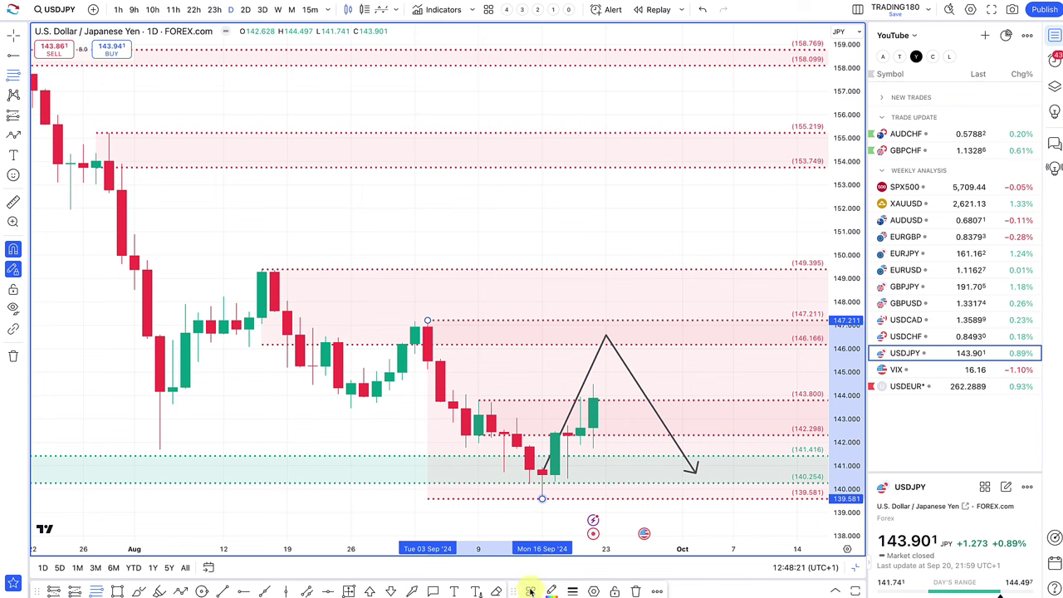
pyautogui.click(530, 591)
pyautogui.click(557, 559)
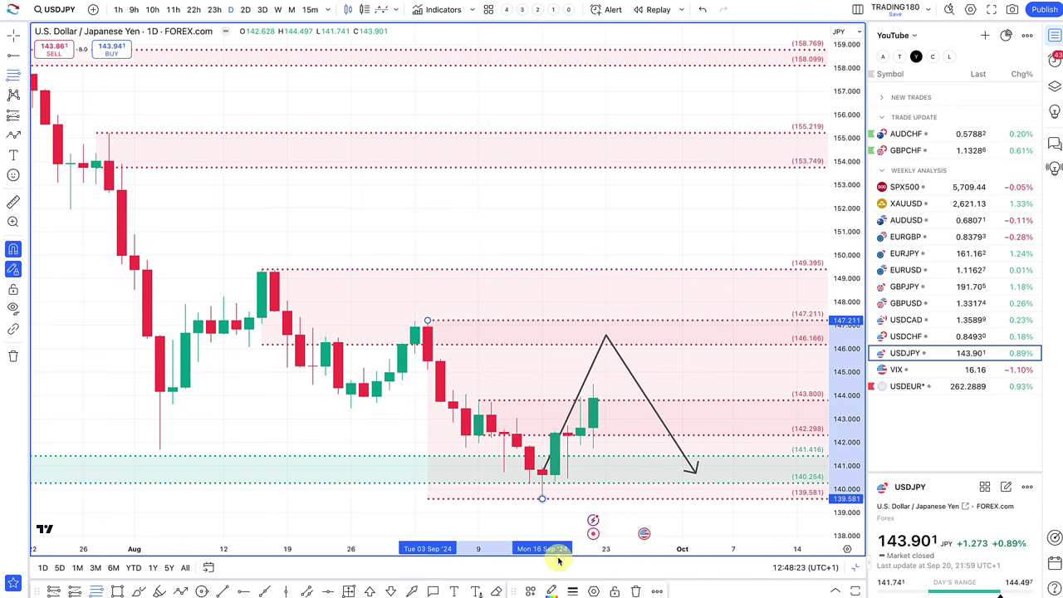
pyautogui.scroll(5, 551, 387)
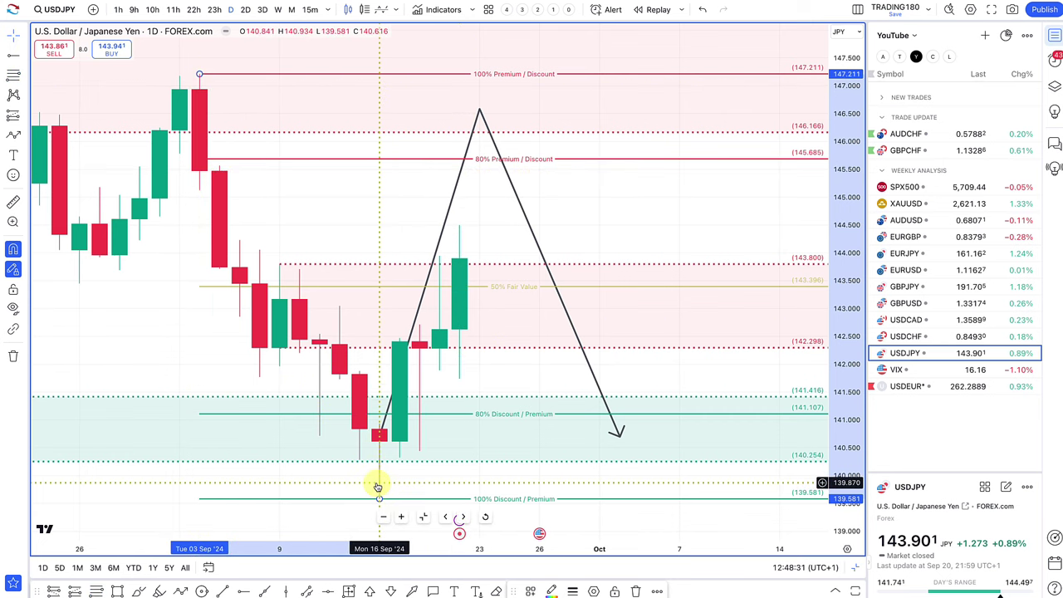
pyautogui.scroll(-1, 377, 487)
pyautogui.scroll(-1, 377, 487)
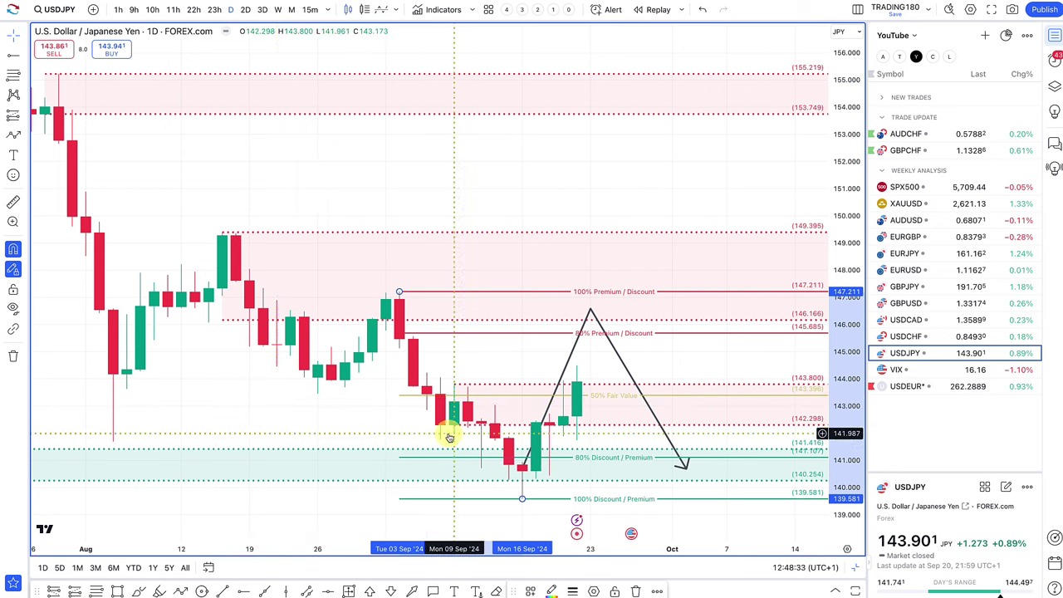
# Fine-tune the USDJPY projection path's peak to about 146.8, just below the 100% Premium / Discount line.
pyautogui.click(589, 310)
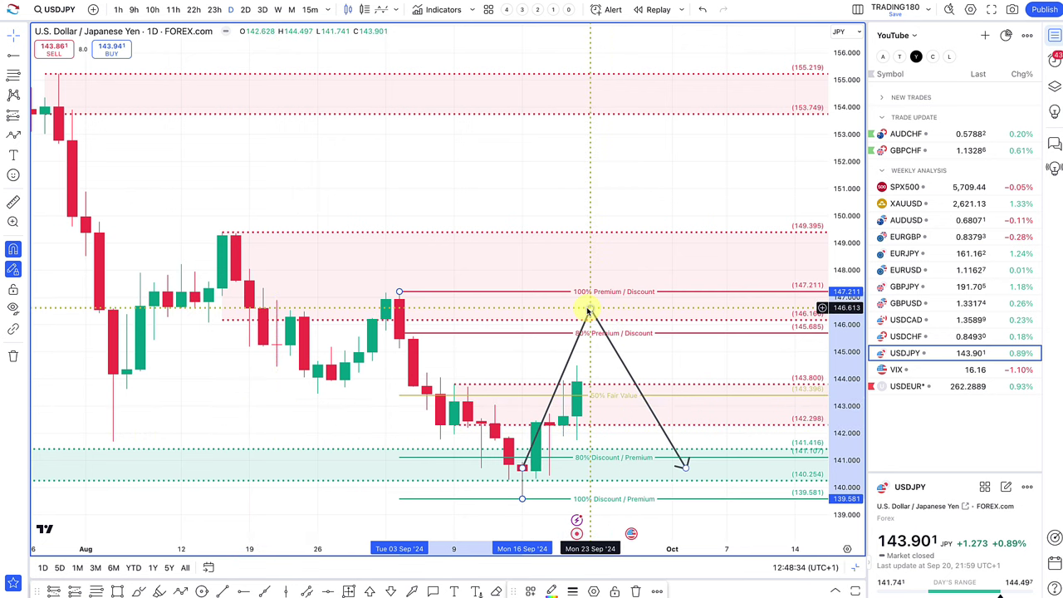
pyautogui.moveTo(588, 310)
pyautogui.mouseDown()
pyautogui.moveTo(579, 384)
pyautogui.moveTo(591, 305)
pyautogui.mouseUp()
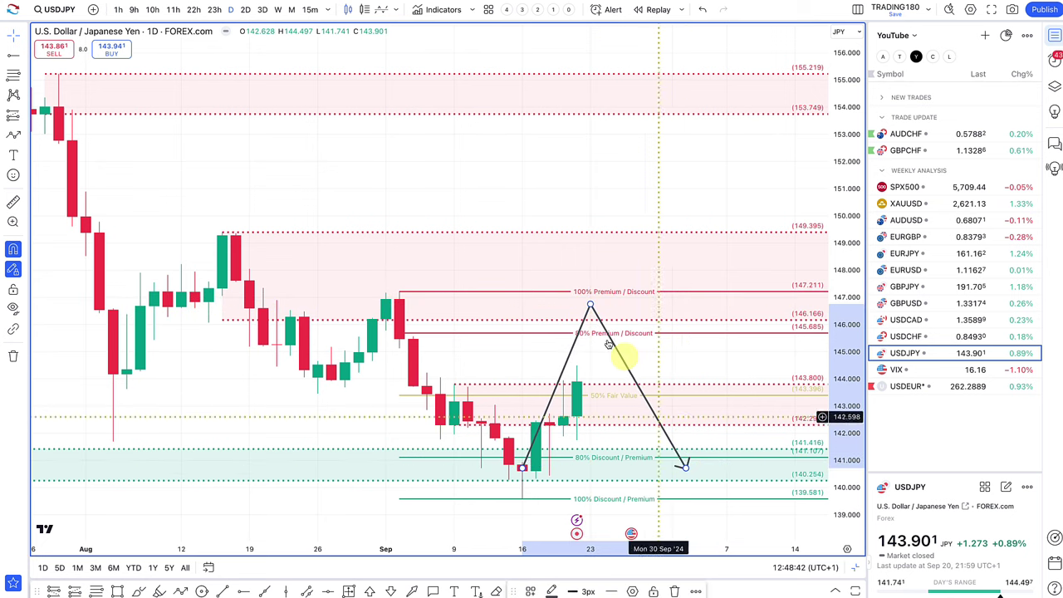
pyautogui.click(589, 312)
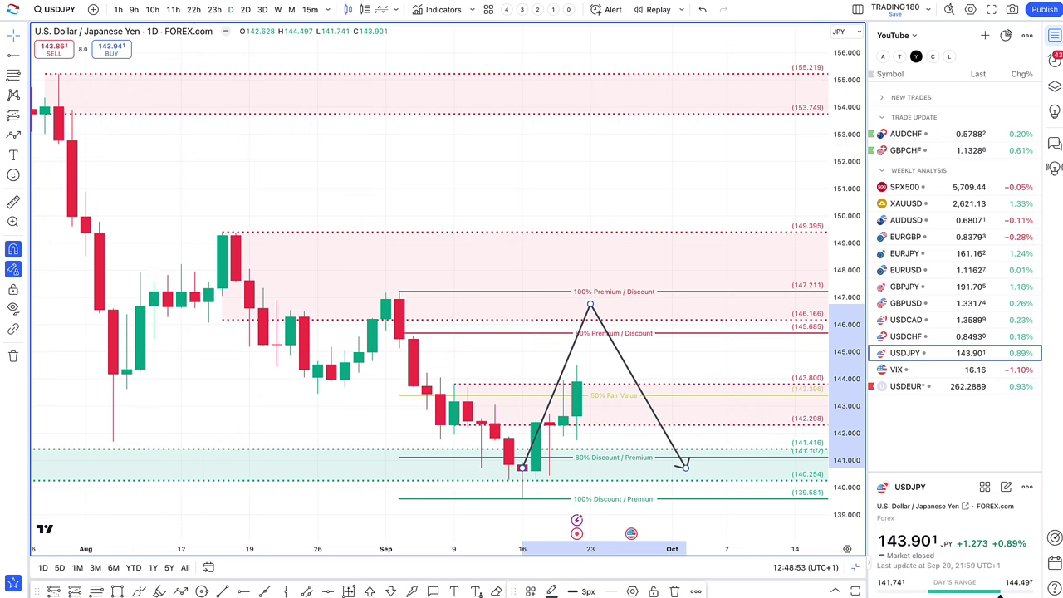
# Switch to Discord and open the japan channel under the Trading180 server's fundamental analysis channels.
pyautogui.press('super+Tab')
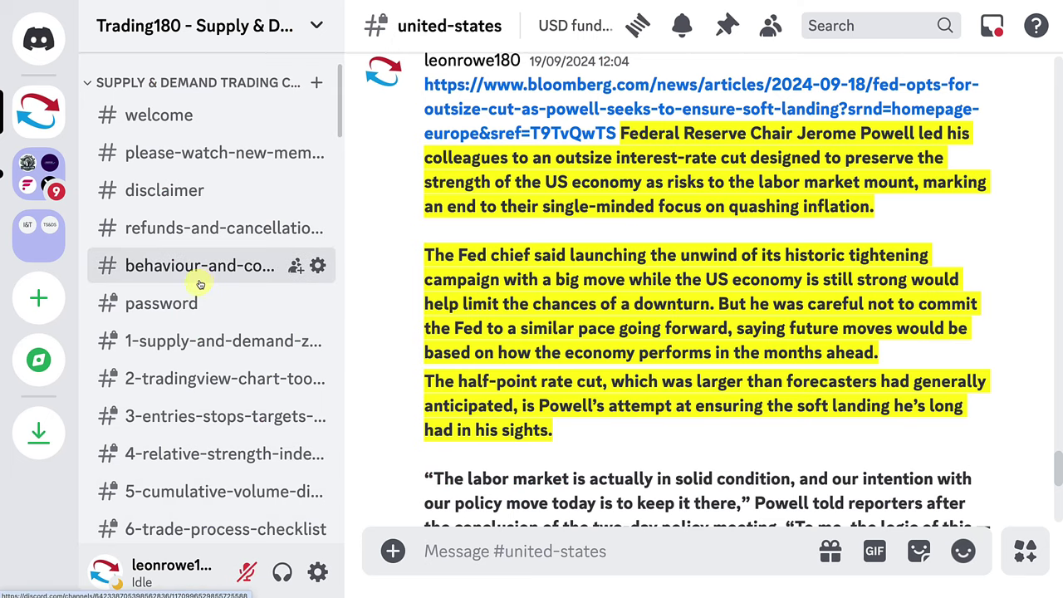
pyautogui.scroll(-8, 200, 284)
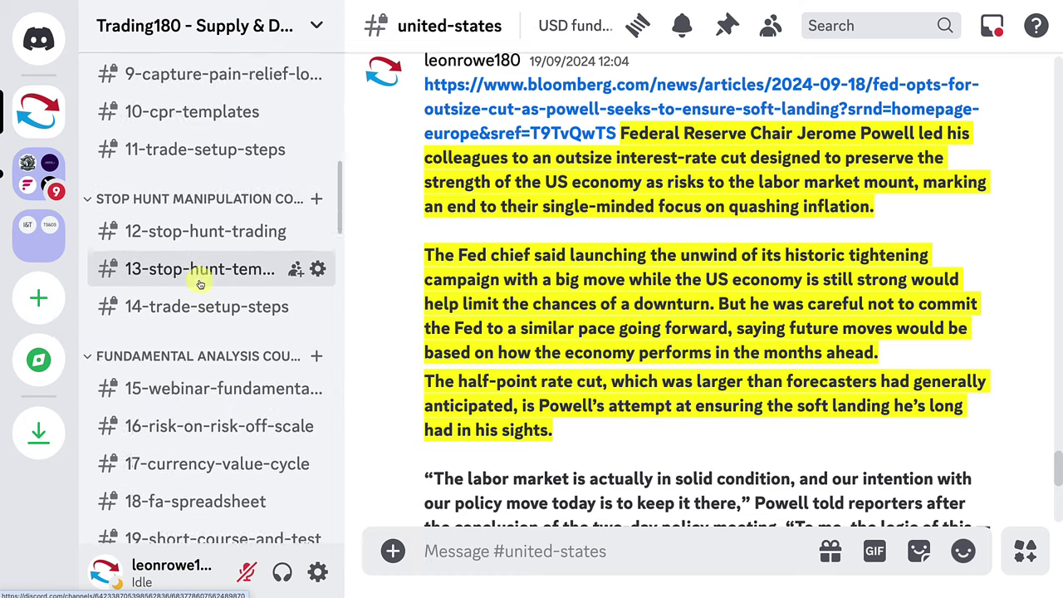
pyautogui.scroll(-10, 200, 284)
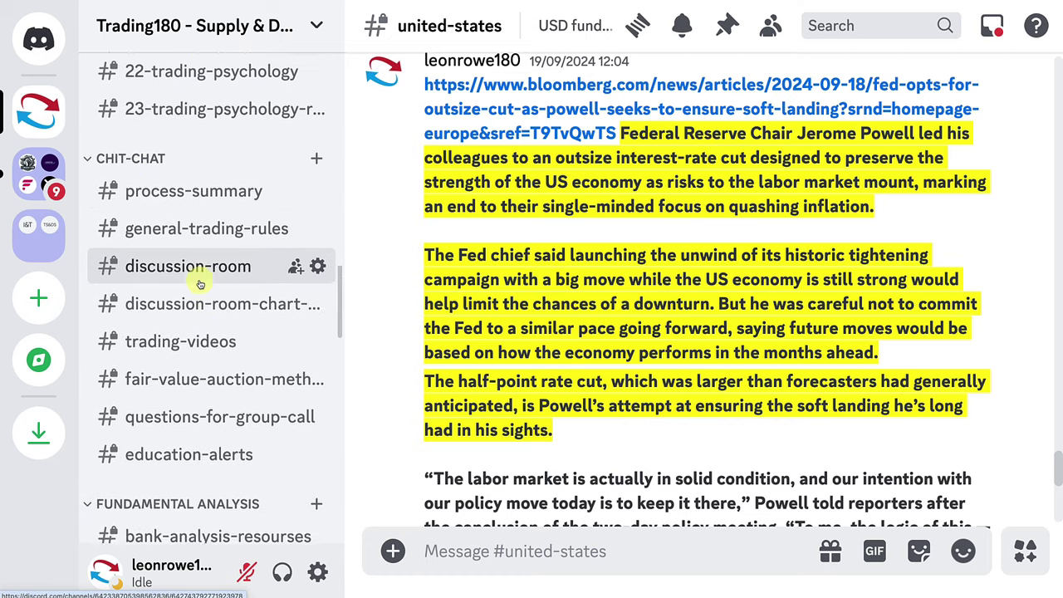
pyautogui.scroll(-10, 199, 284)
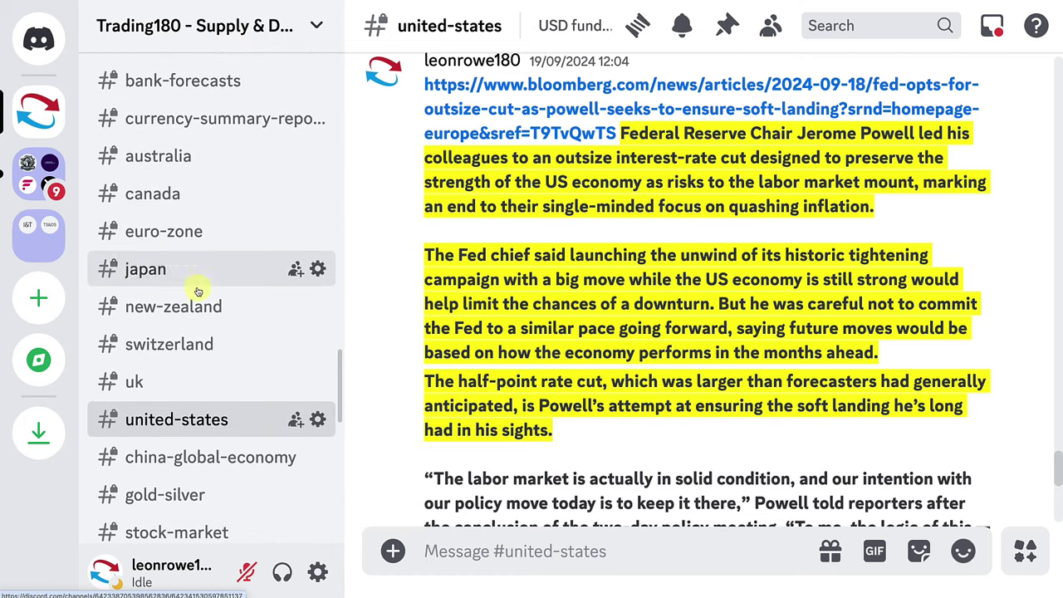
pyautogui.click(187, 282)
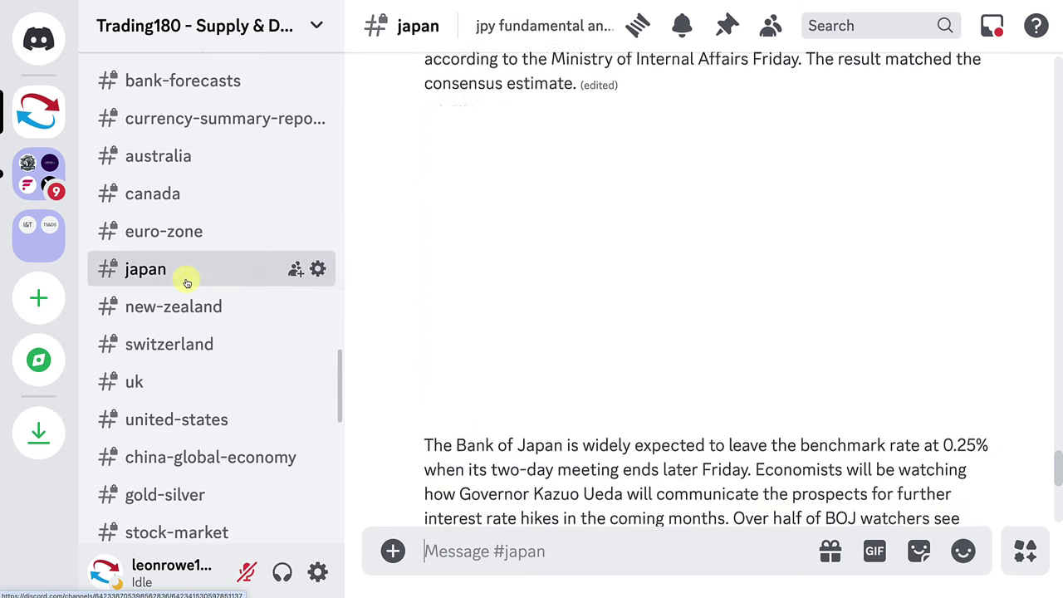
# Review the japan channel's posts on Japanese inflation, the Bank of Japan decision and the analysts' comments on the yen.
pyautogui.scroll(3, 577, 388)
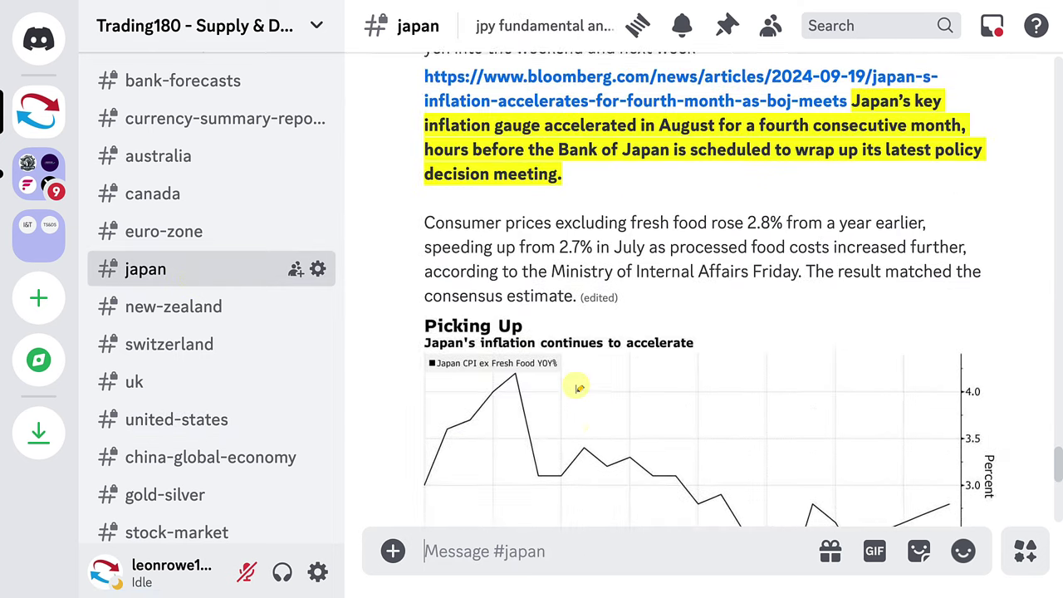
pyautogui.scroll(3, 580, 388)
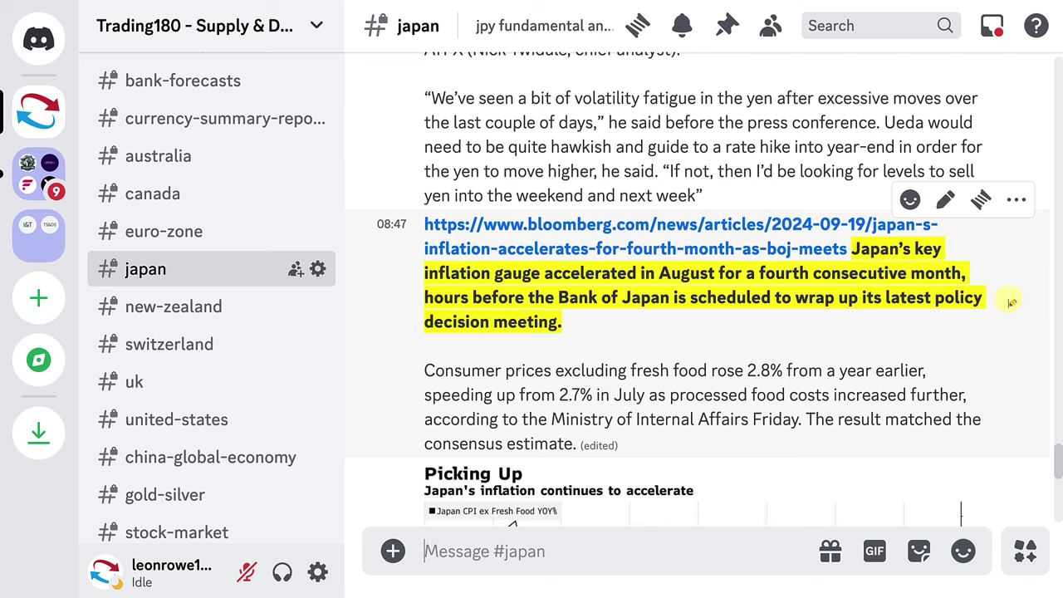
pyautogui.scroll(2, 1012, 284)
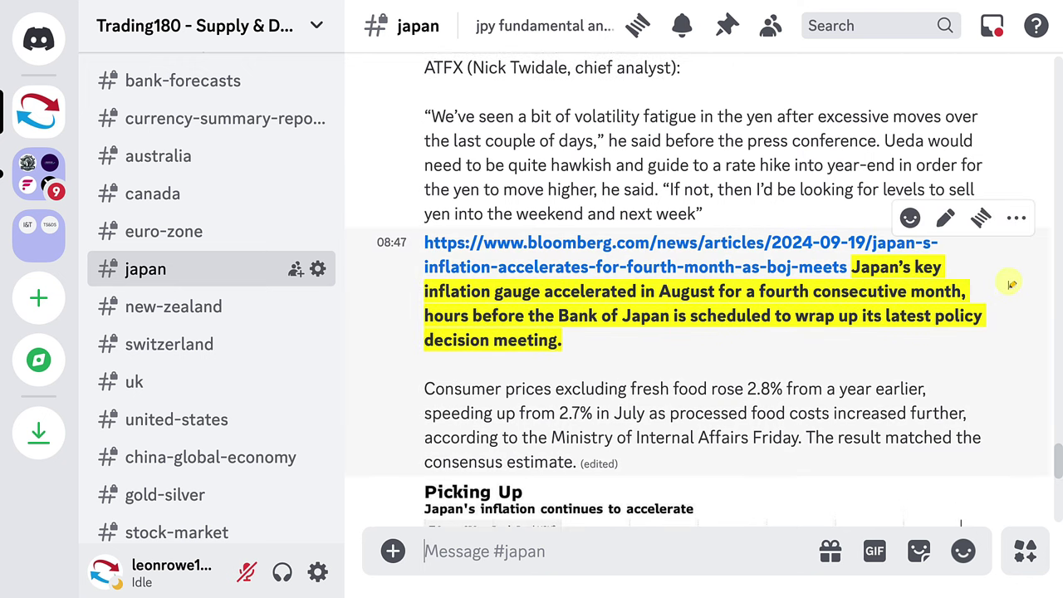
pyautogui.scroll(6, 1012, 284)
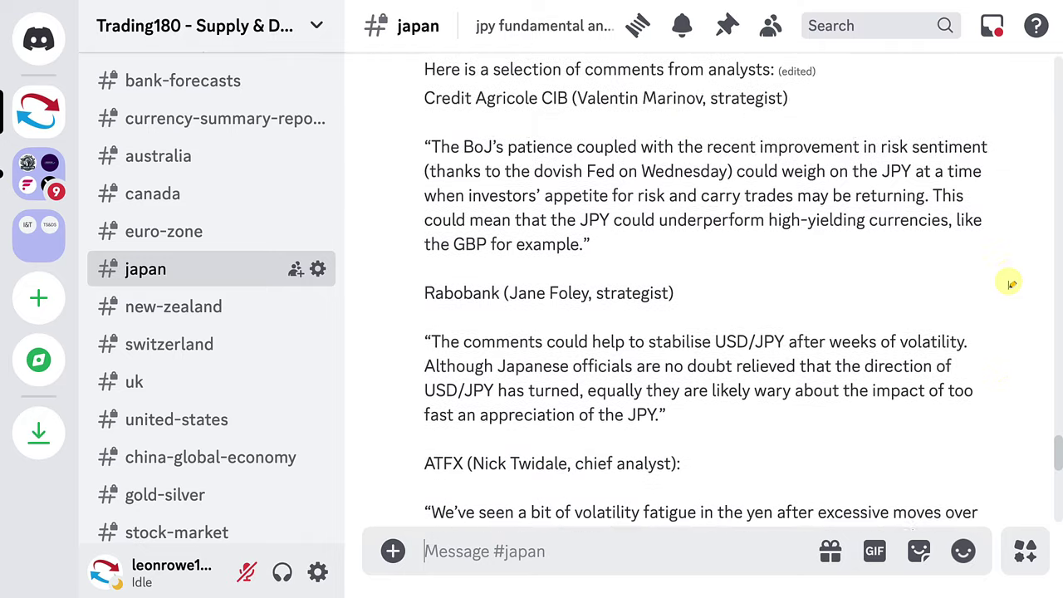
pyautogui.scroll(6, 1012, 284)
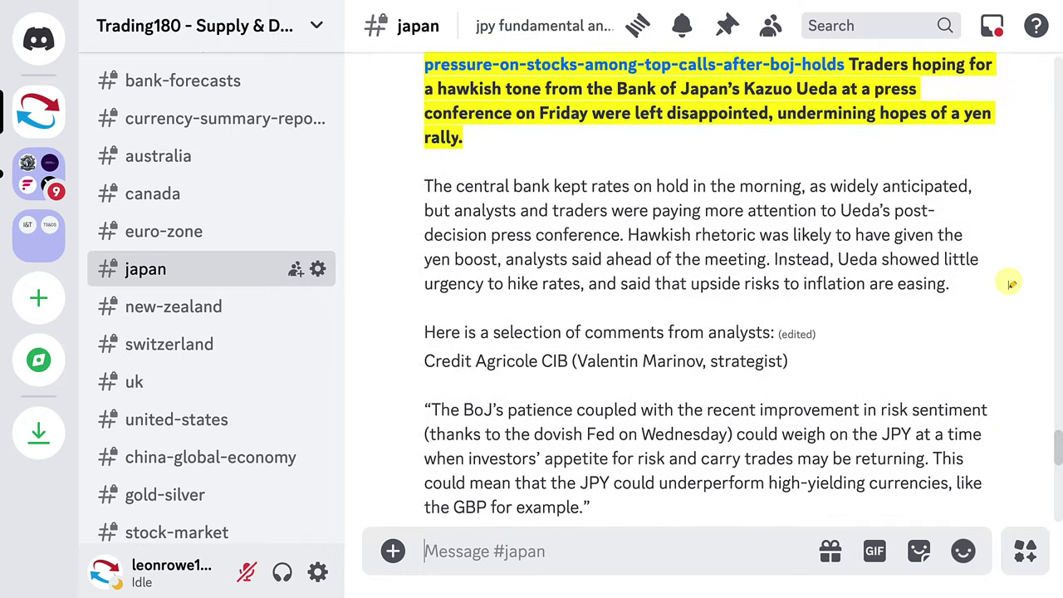
# Review the 20 September Bloomberg post in the japan channel on the Bank of Japan holding rates.
pyautogui.scroll(1, 1005, 299)
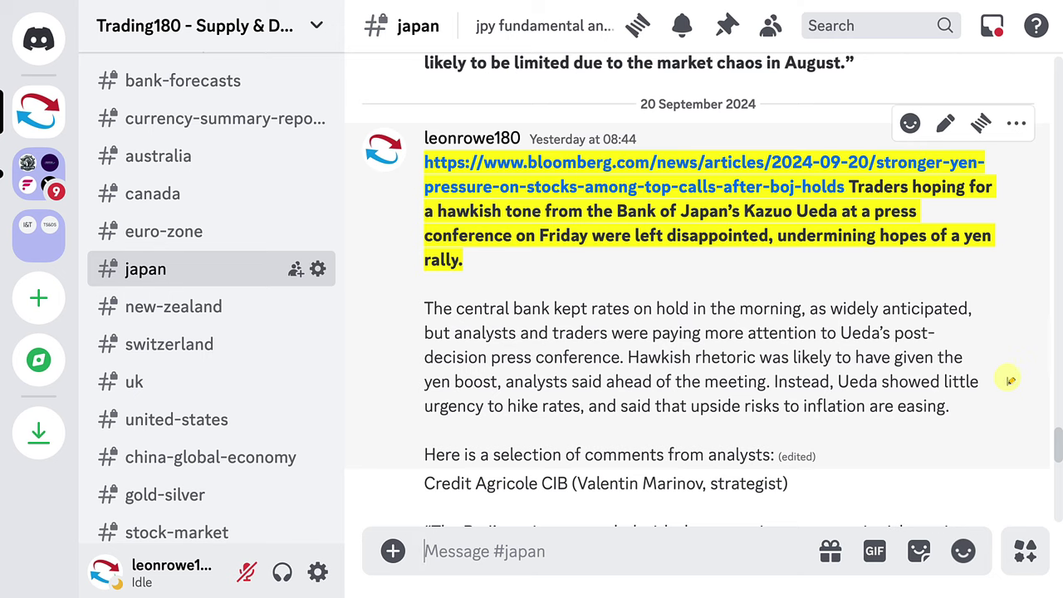
pyautogui.scroll(-1, 1007, 376)
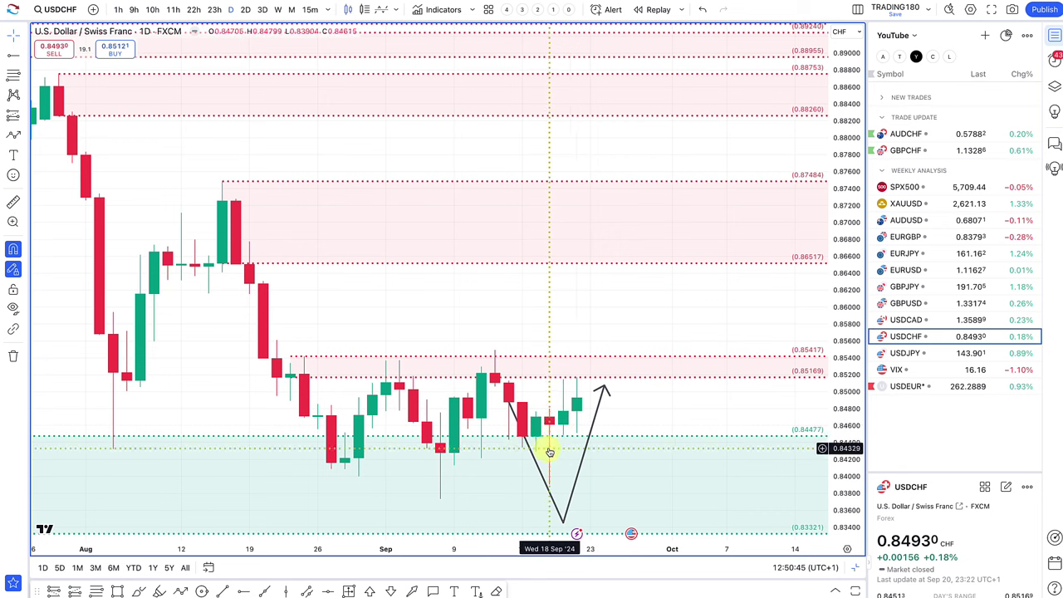
# Delete the old V-shaped projection path from the USDCHF daily chart.
pyautogui.rightClick(604, 411)
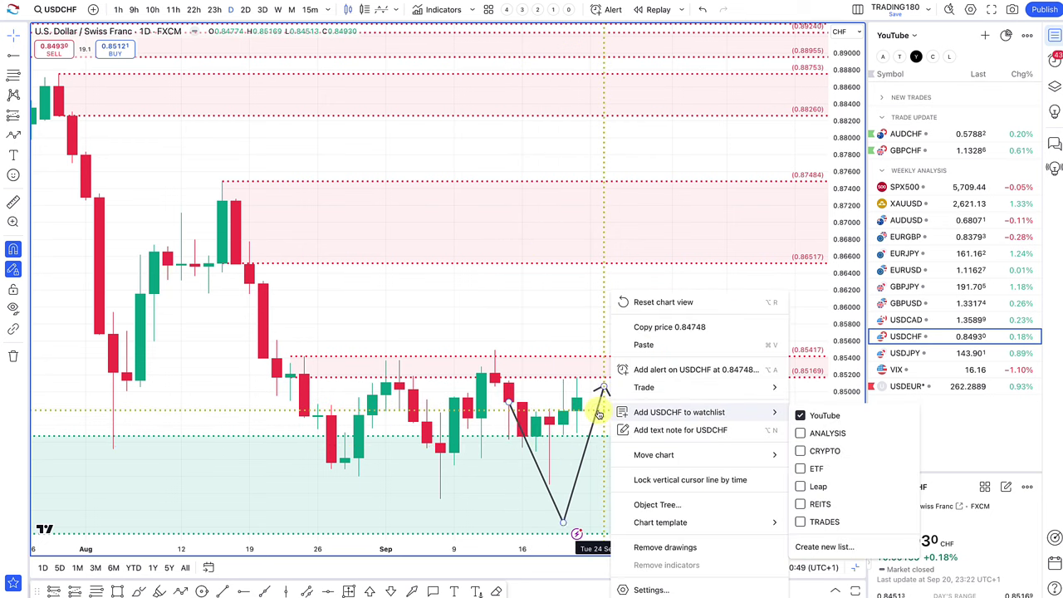
pyautogui.click(598, 413)
pyautogui.press('Delete')
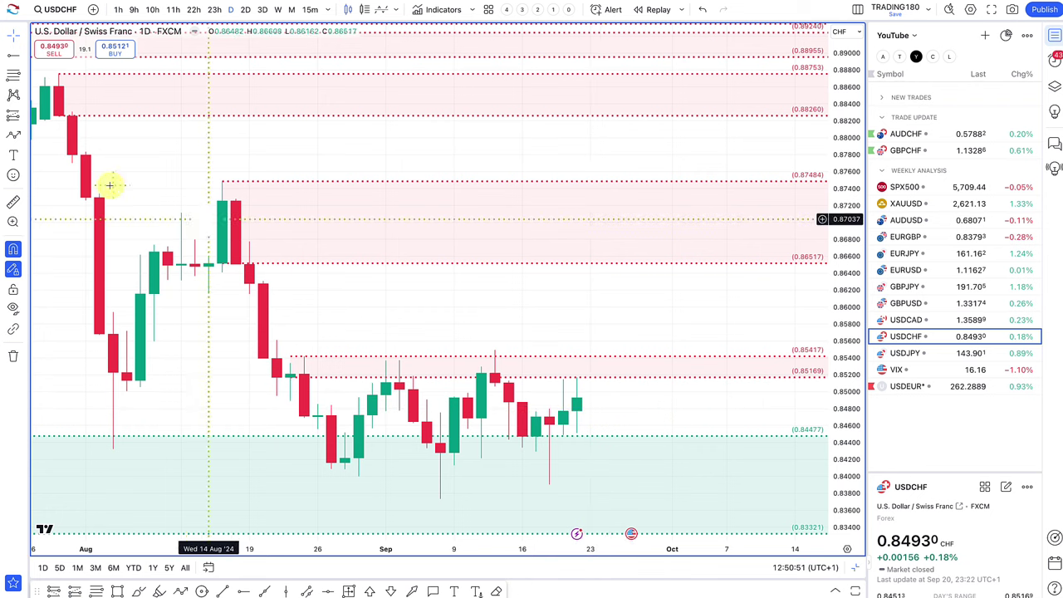
# Draw a USDCHF projection path from the 20 September close at 0.84930 up to about 0.8659 on 26 September.
pyautogui.click(14, 138)
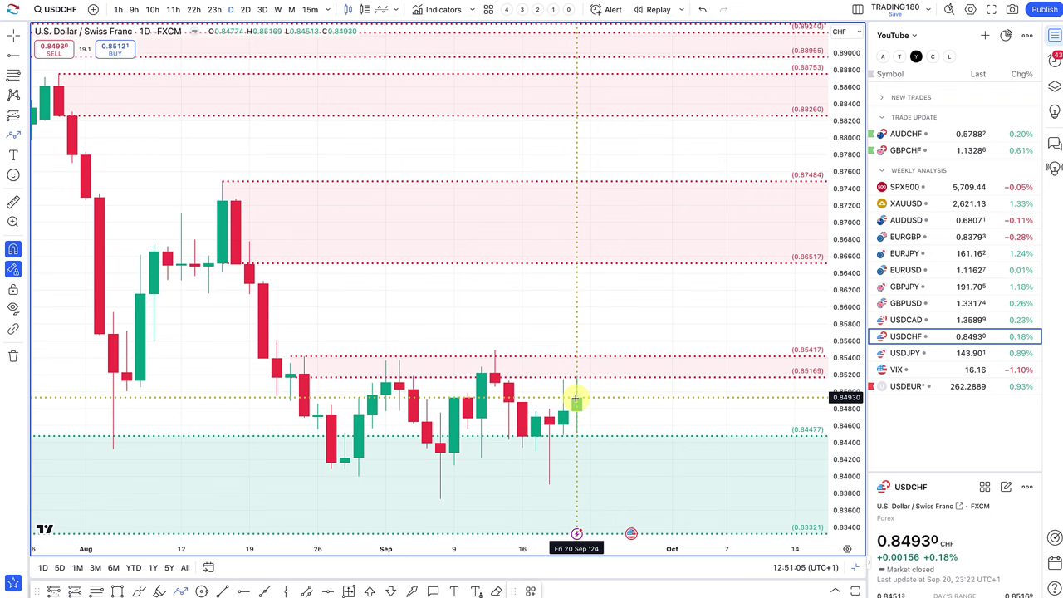
pyautogui.scroll(-5, 576, 401)
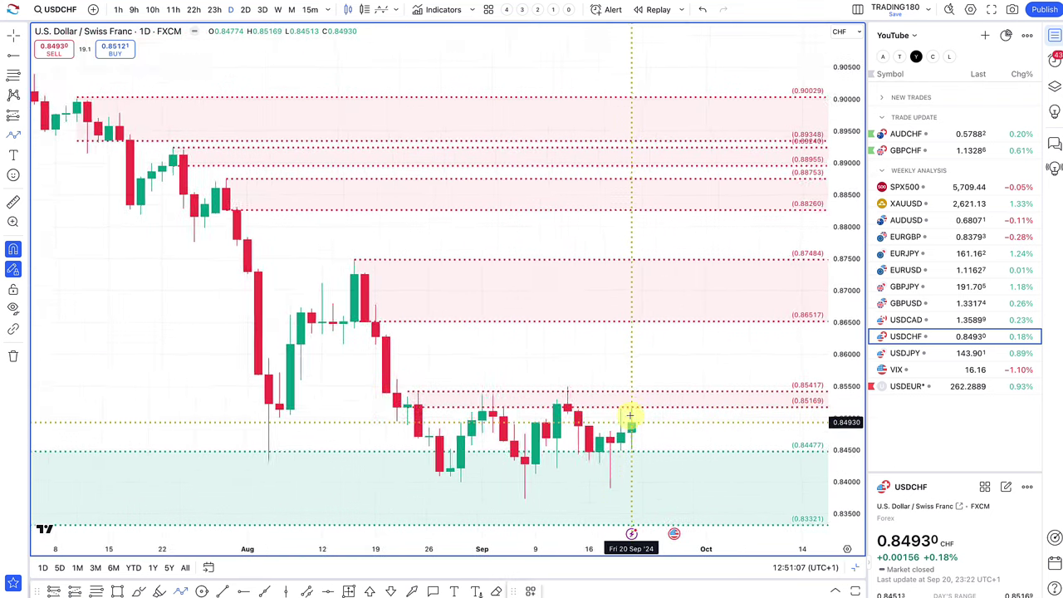
pyautogui.scroll(2, 630, 415)
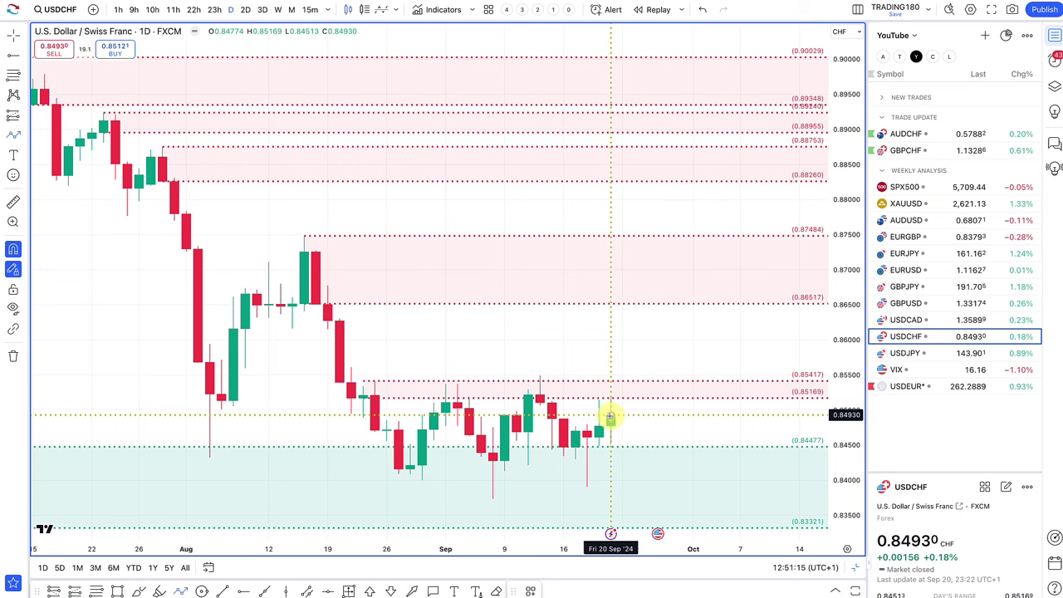
pyautogui.moveTo(611, 415)
pyautogui.mouseDown()
pyautogui.moveTo(669, 332)
pyautogui.moveTo(670, 316)
pyautogui.moveTo(653, 322)
pyautogui.moveTo(658, 309)
pyautogui.moveTo(646, 308)
pyautogui.moveTo(655, 323)
pyautogui.moveTo(655, 306)
pyautogui.mouseUp()
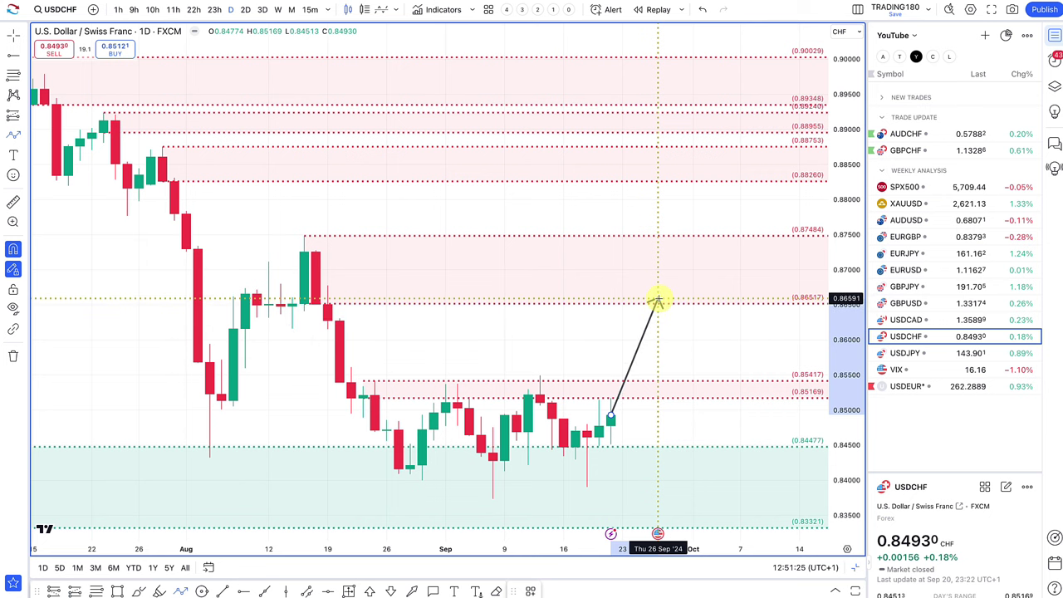
pyautogui.moveTo(656, 302); pyautogui.dragTo(656, 301)
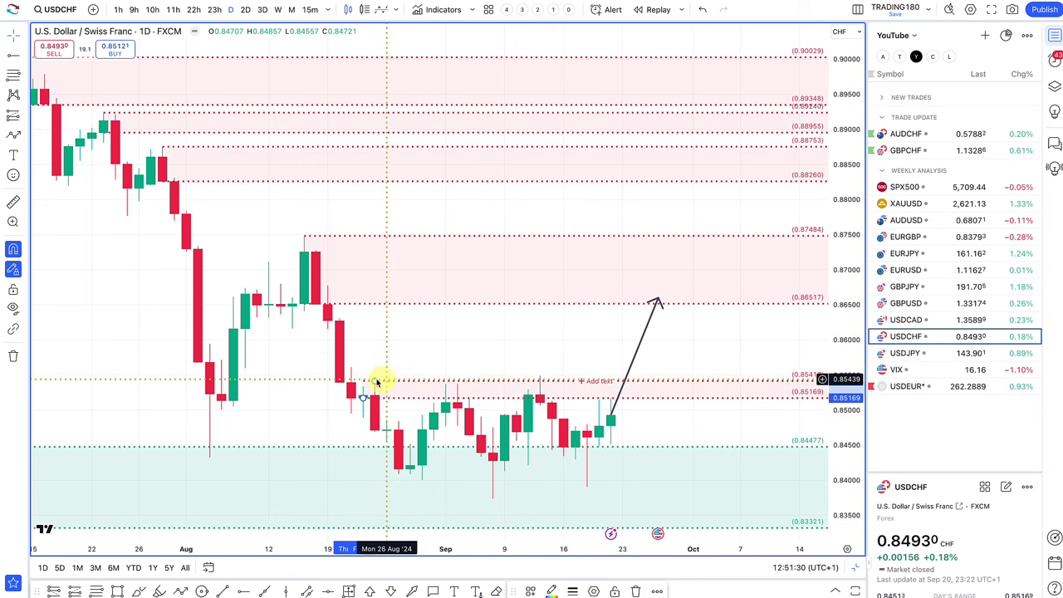
# Raise the nearest USDCHF supply zone's upper edge to 0.85495 and move the projection path's end to about 0.8420 on 23 September.
pyautogui.moveTo(482, 375); pyautogui.dragTo(540, 383)
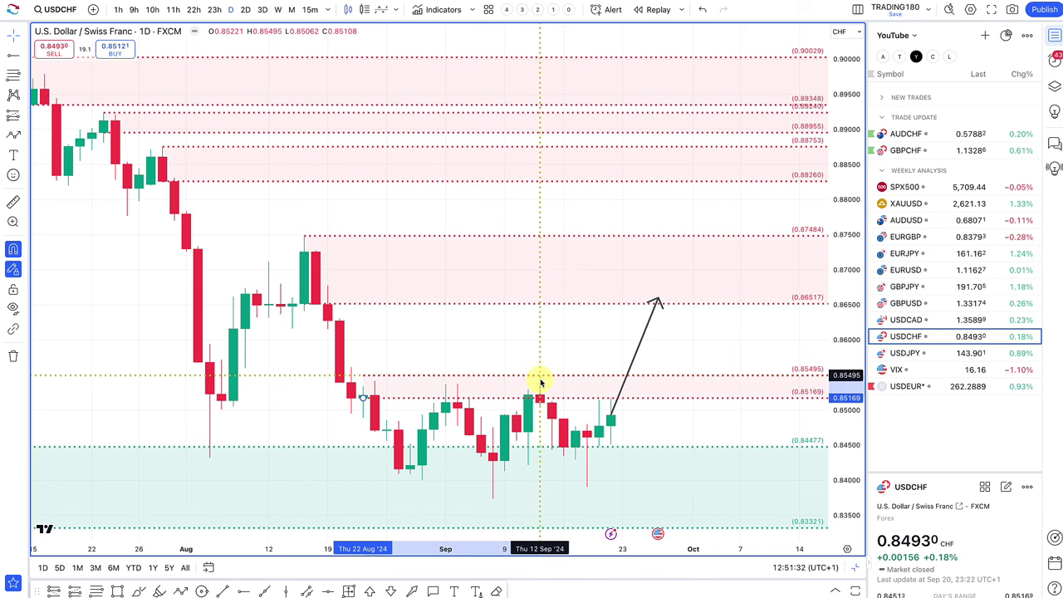
pyautogui.click(540, 379)
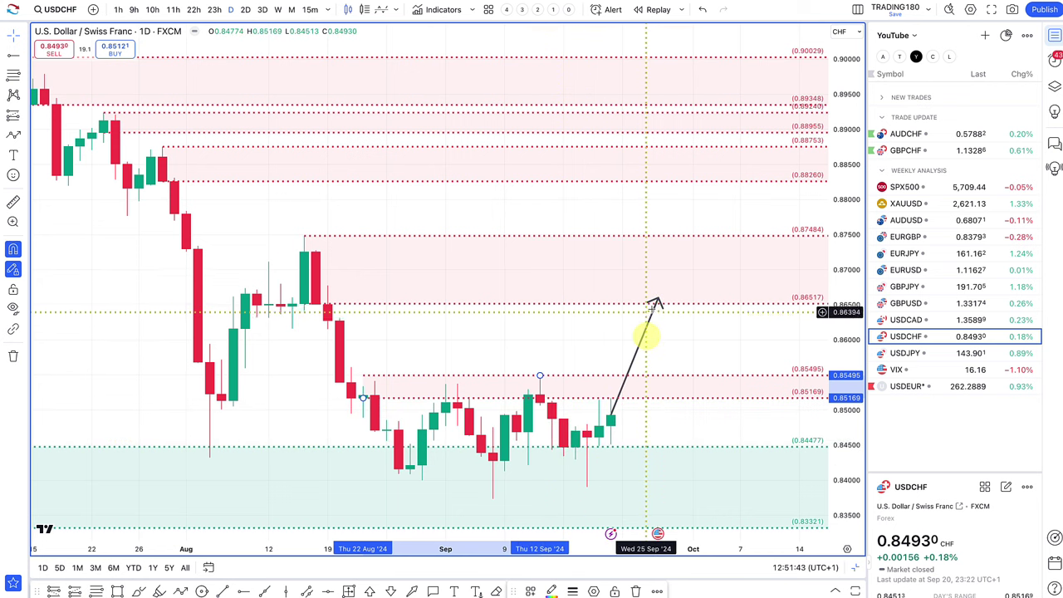
pyautogui.moveTo(657, 300)
pyautogui.mouseDown()
pyautogui.moveTo(634, 455)
pyautogui.moveTo(623, 462)
pyautogui.mouseUp()
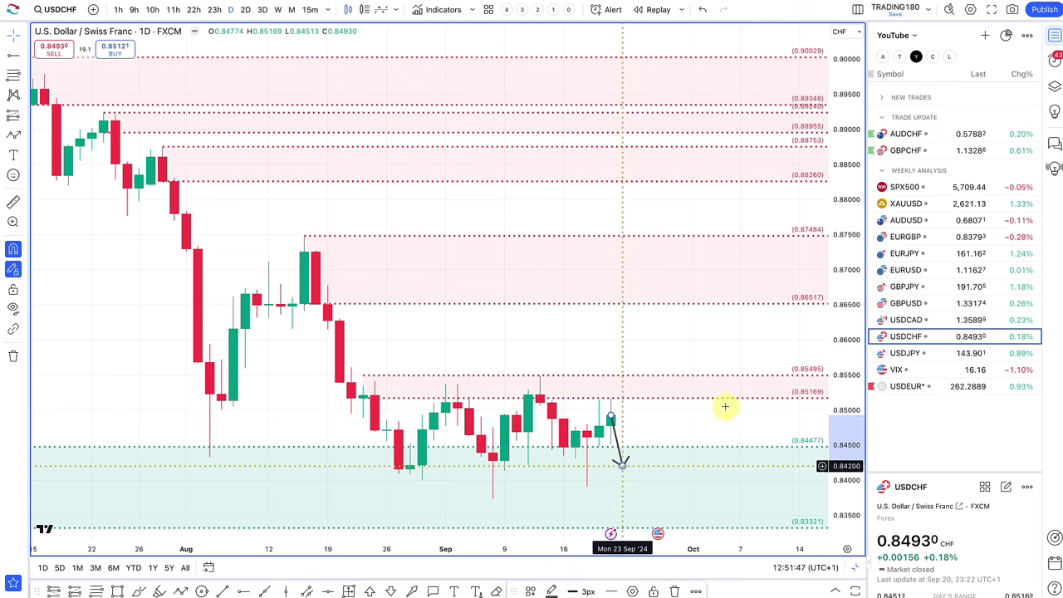
# Open the USDCAD chart and reshape its nearest supply zone to span 1.36475 to 1.35983, starting from the mid-September candles.
pyautogui.click(904, 321)
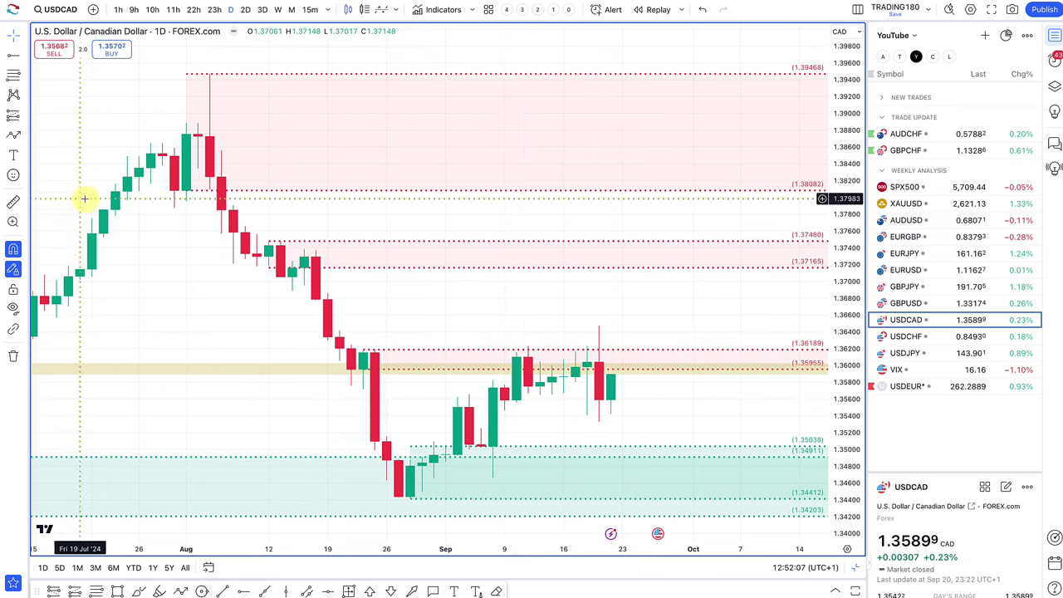
pyautogui.click(12, 133)
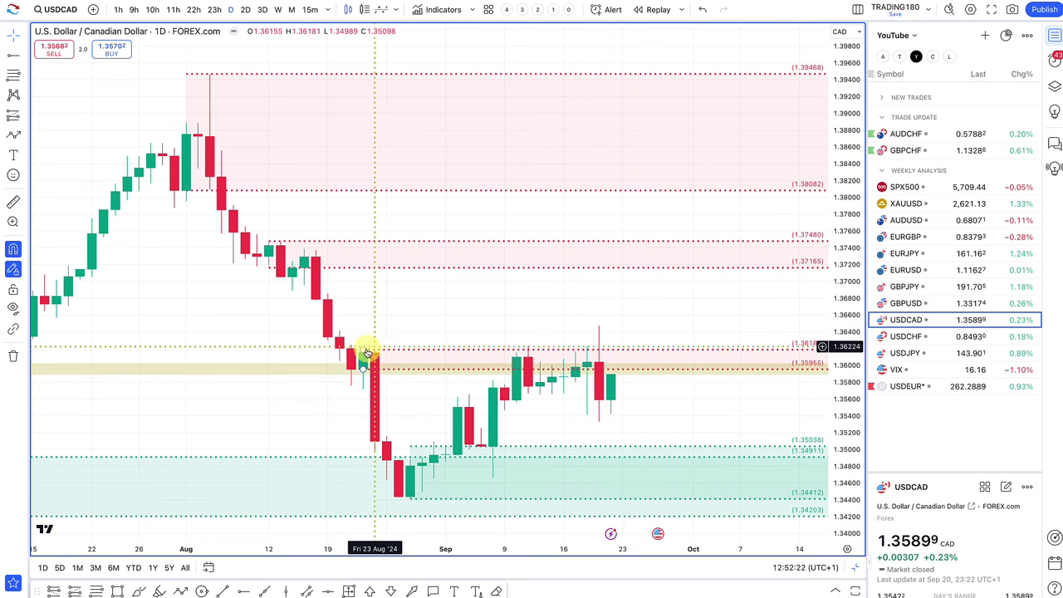
pyautogui.moveTo(368, 350)
pyautogui.mouseDown()
pyautogui.moveTo(607, 335)
pyautogui.moveTo(599, 325)
pyautogui.mouseUp()
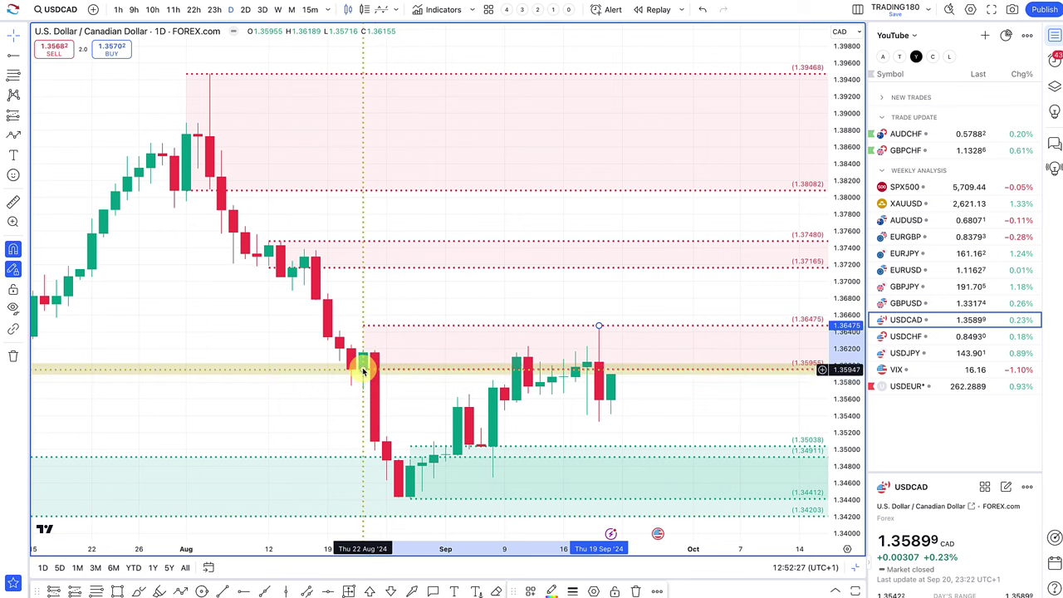
pyautogui.moveTo(361, 365); pyautogui.dragTo(588, 368)
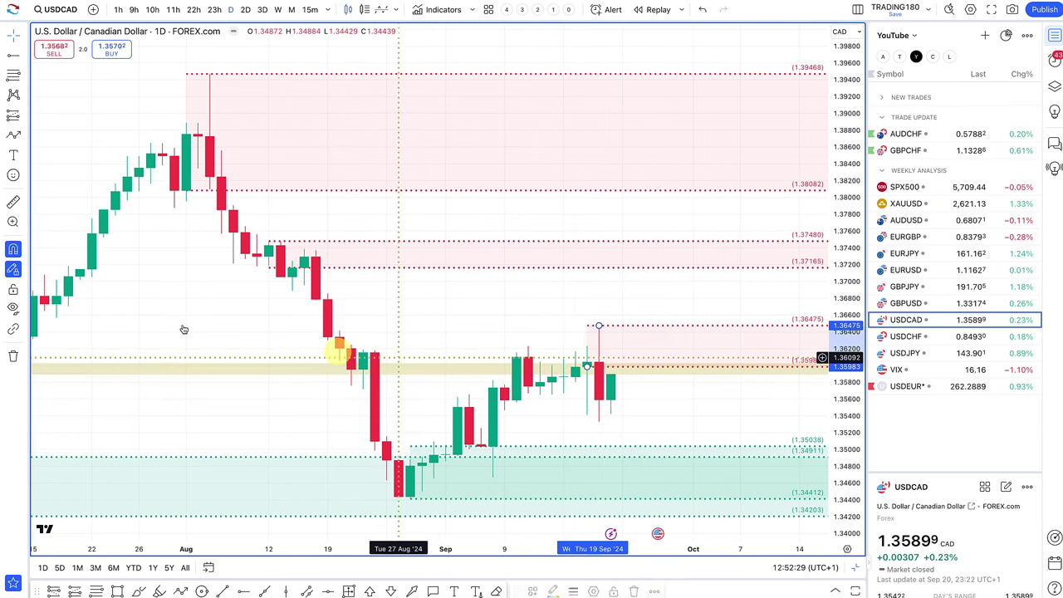
# Draw a USDCAD projection path from the 20 September close at 1.35899 up to about 1.3625, then down to about 1.3523.
pyautogui.click(17, 137)
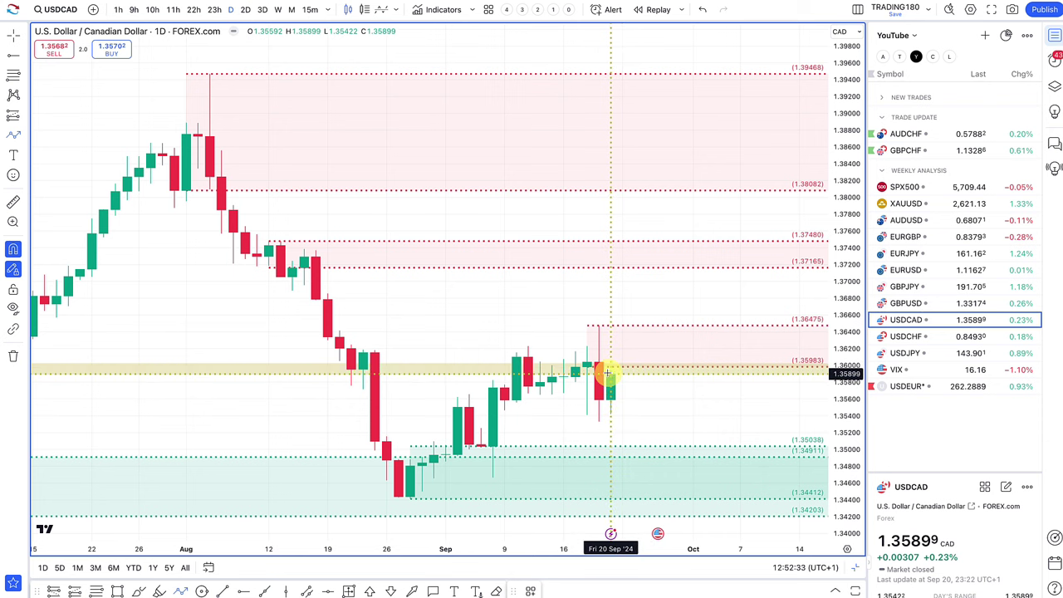
pyautogui.click(624, 353)
pyautogui.click(634, 344)
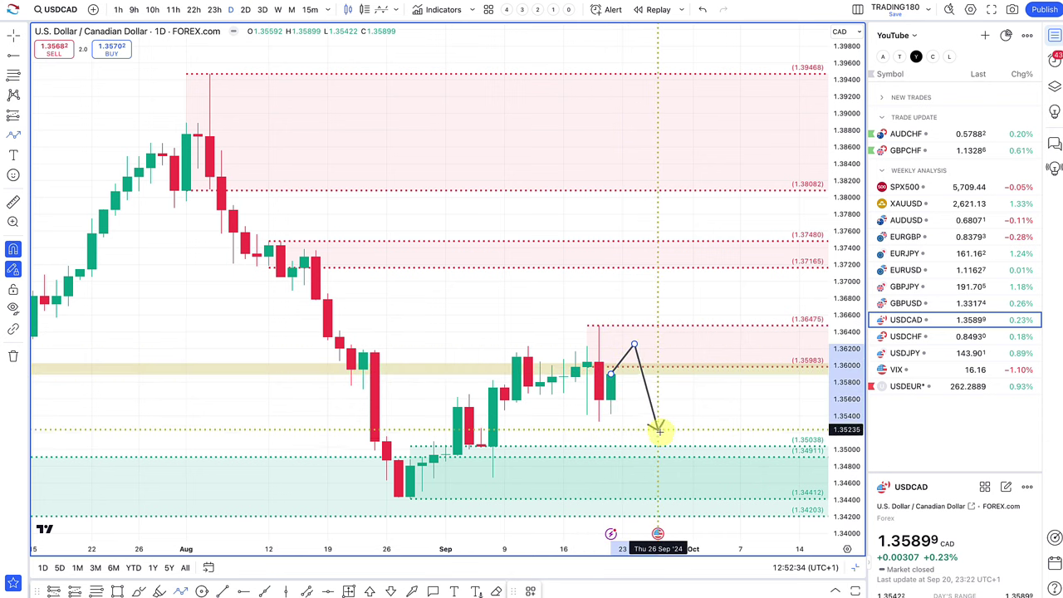
pyautogui.doubleClick(657, 431)
pyautogui.scroll(4, 591, 441)
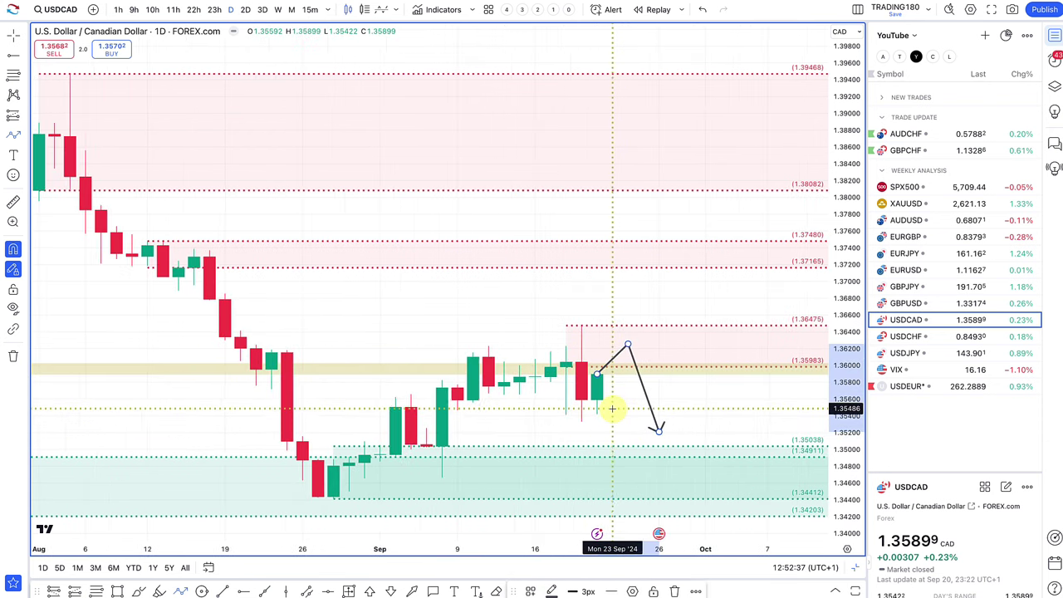
pyautogui.scroll(1, 612, 410)
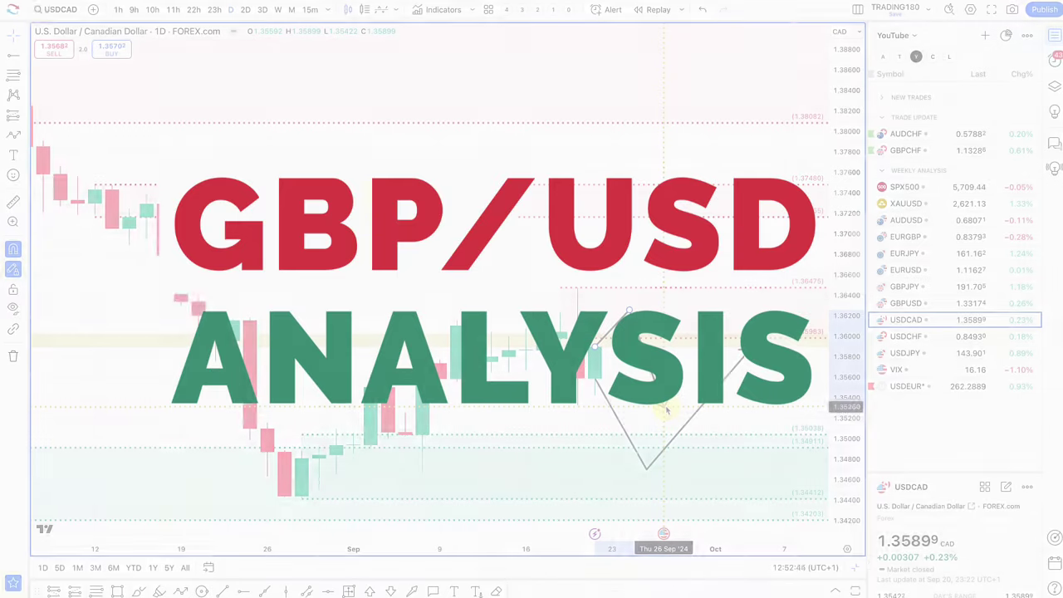
# Open the GBPUSD chart and examine its supply and demand zones against the recent rally and the existing projection path.
pyautogui.click(952, 306)
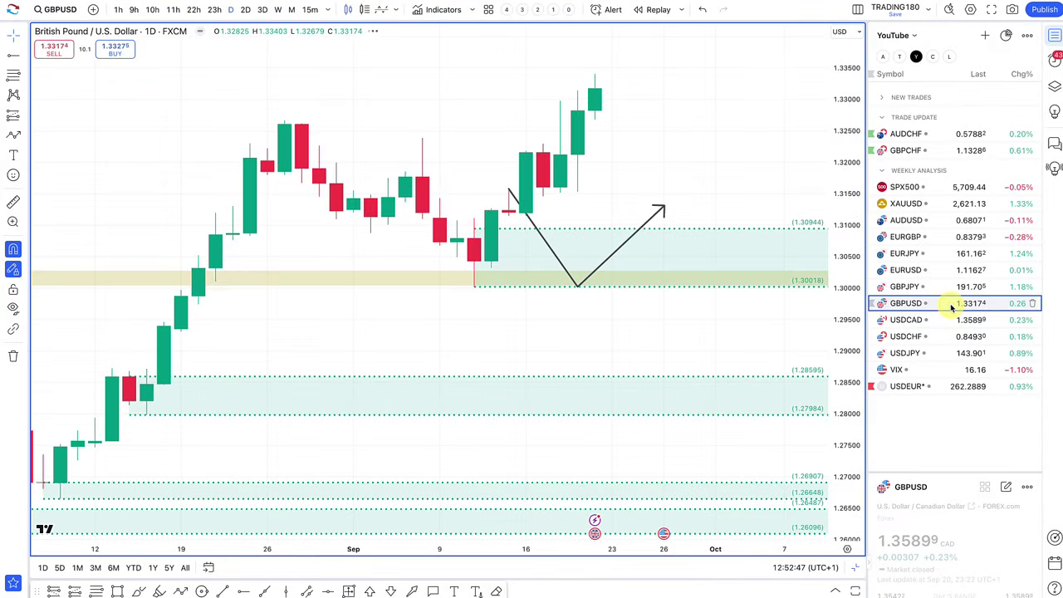
pyautogui.scroll(-6, 609, 293)
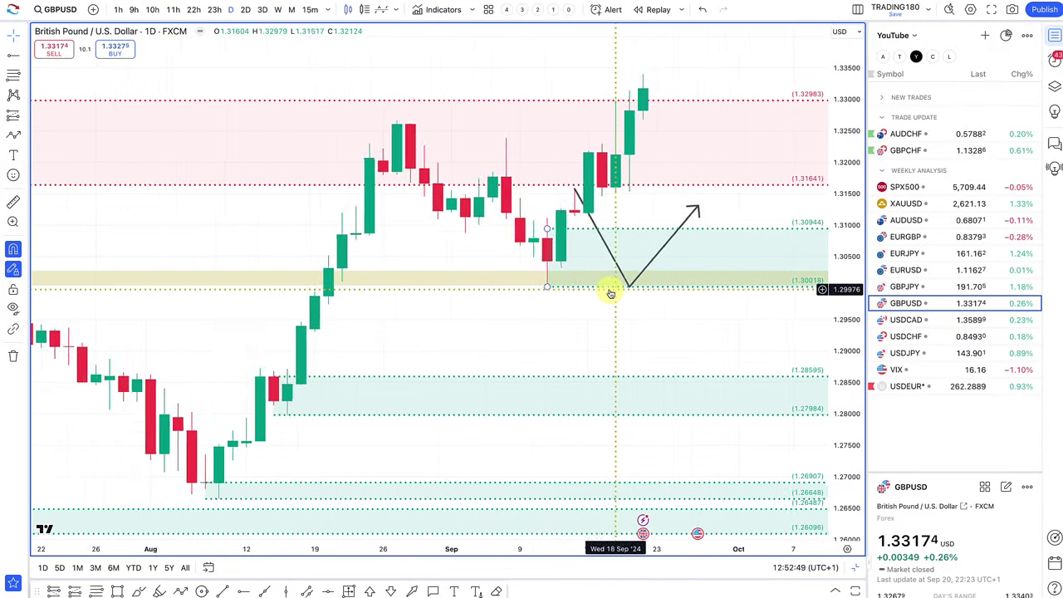
pyautogui.scroll(-4, 609, 289)
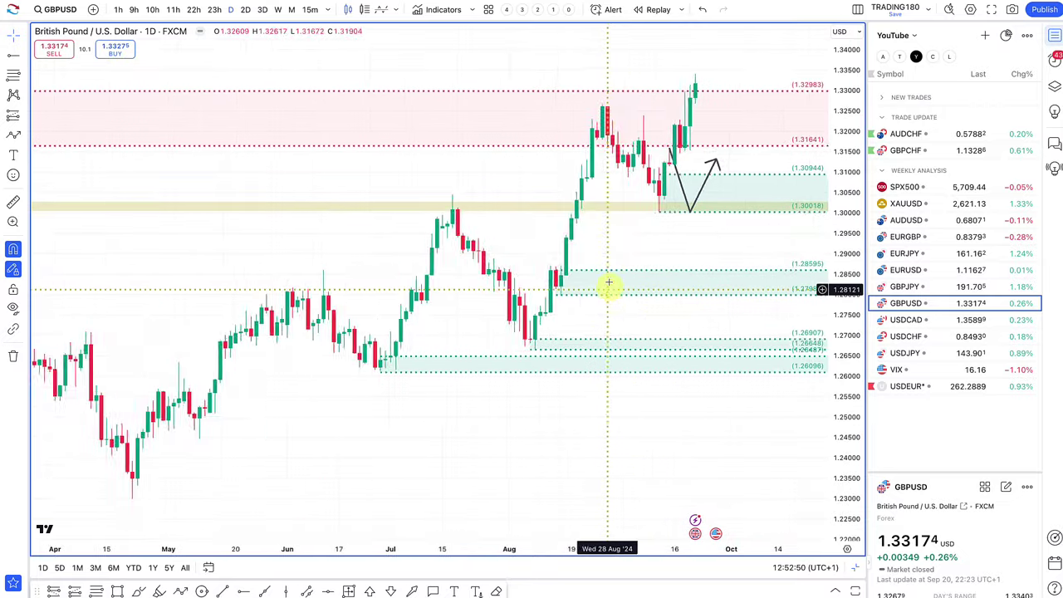
pyautogui.scroll(4, 613, 174)
pyautogui.scroll(3, 582, 170)
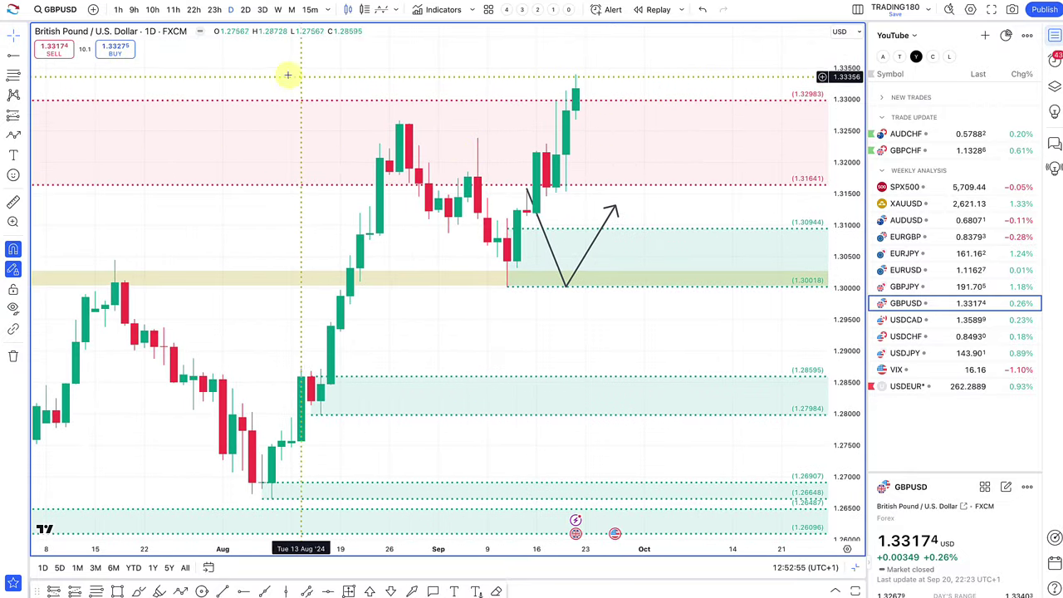
pyautogui.click(541, 223)
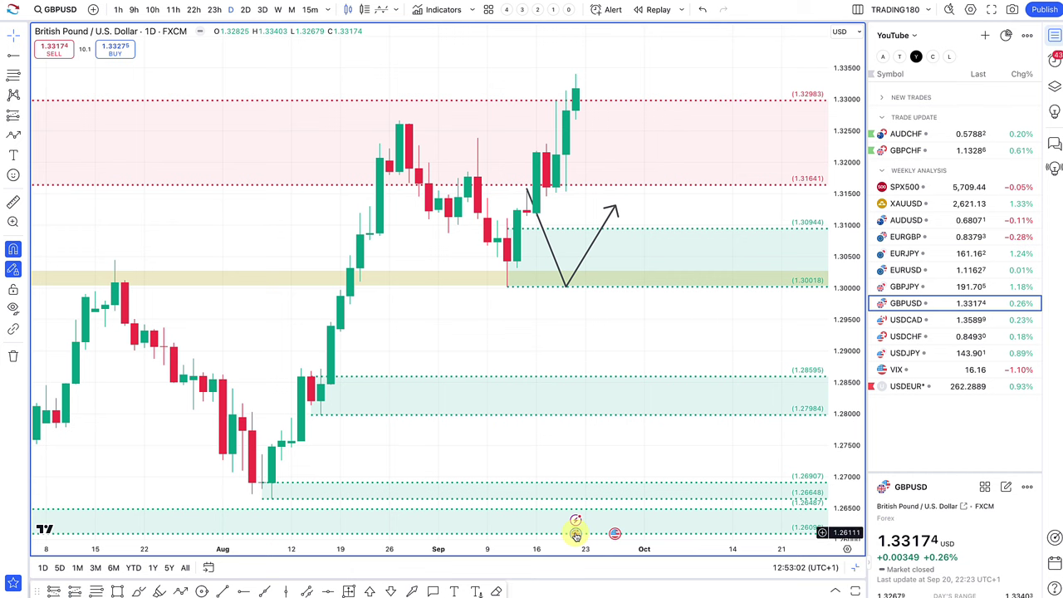
pyautogui.moveTo(576, 536)
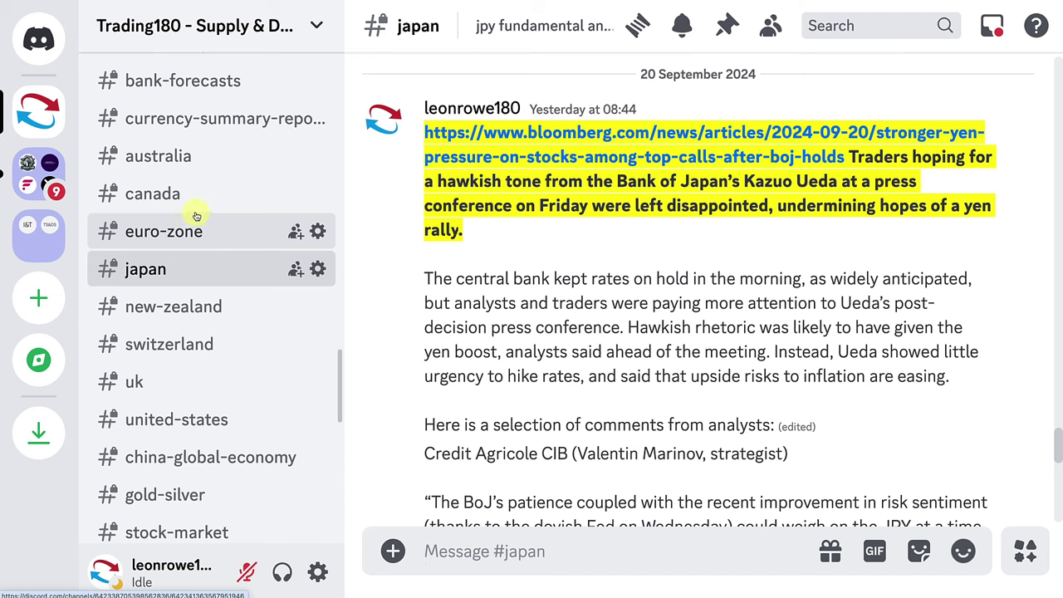
# Switch to Discord, open the uk channel and read the enlarged 19 September post about the odds of a November rate cut.
pyautogui.scroll(1, 196, 192)
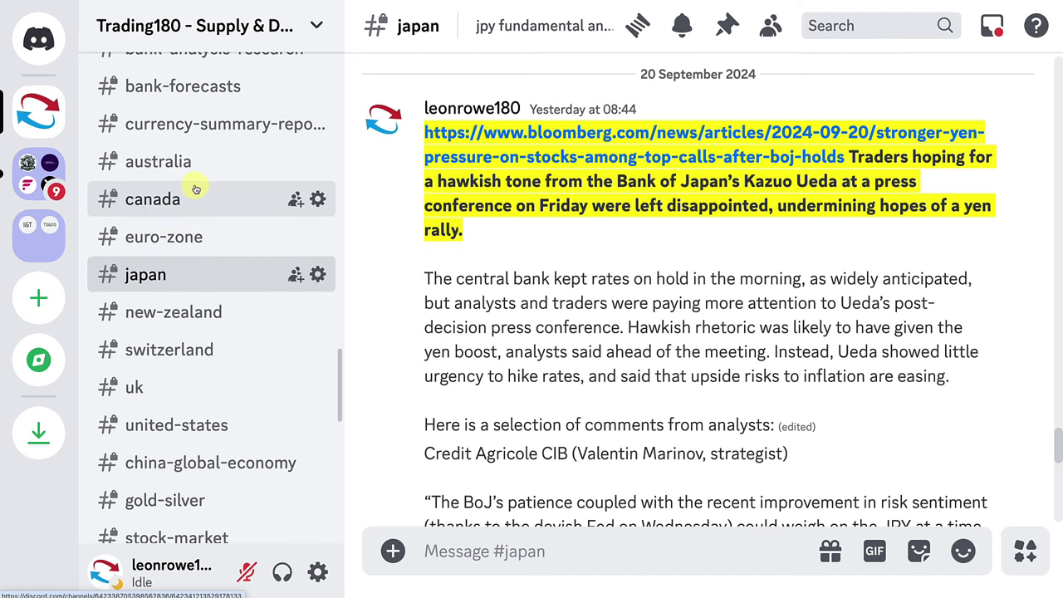
pyautogui.click(168, 379)
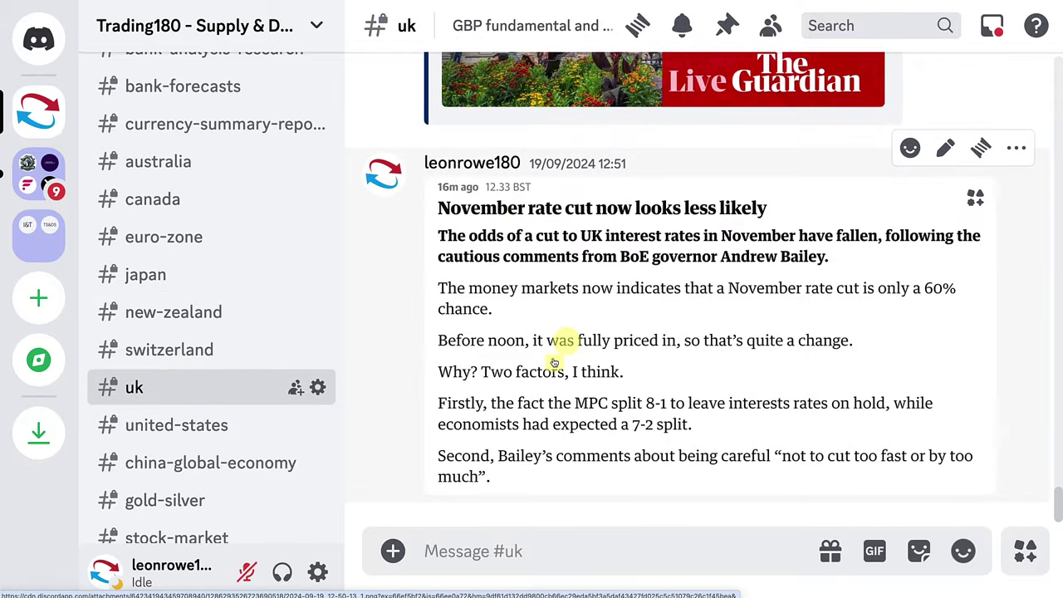
pyautogui.click(626, 363)
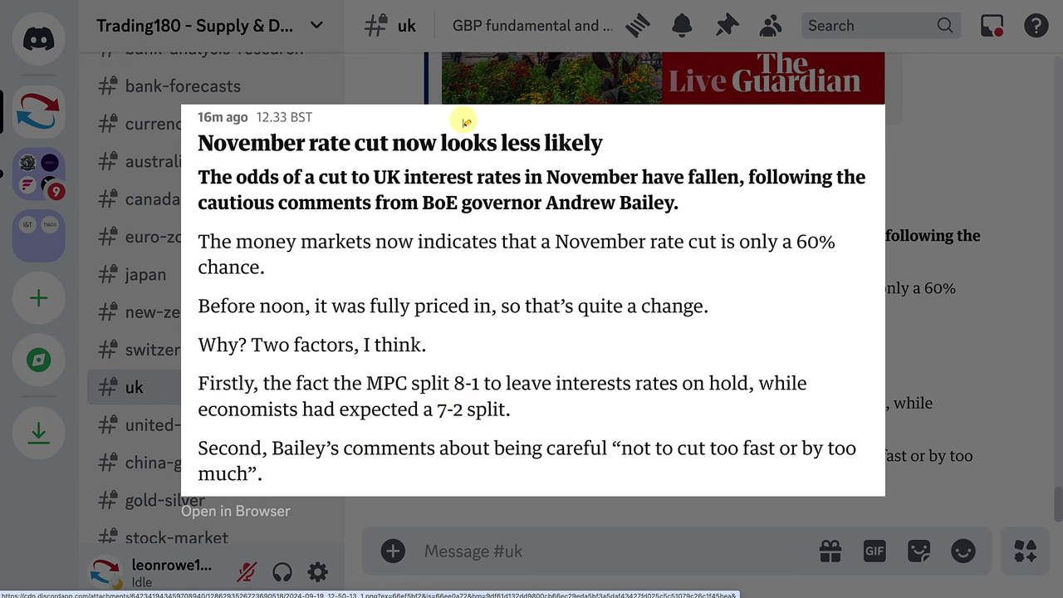
pyautogui.click(478, 83)
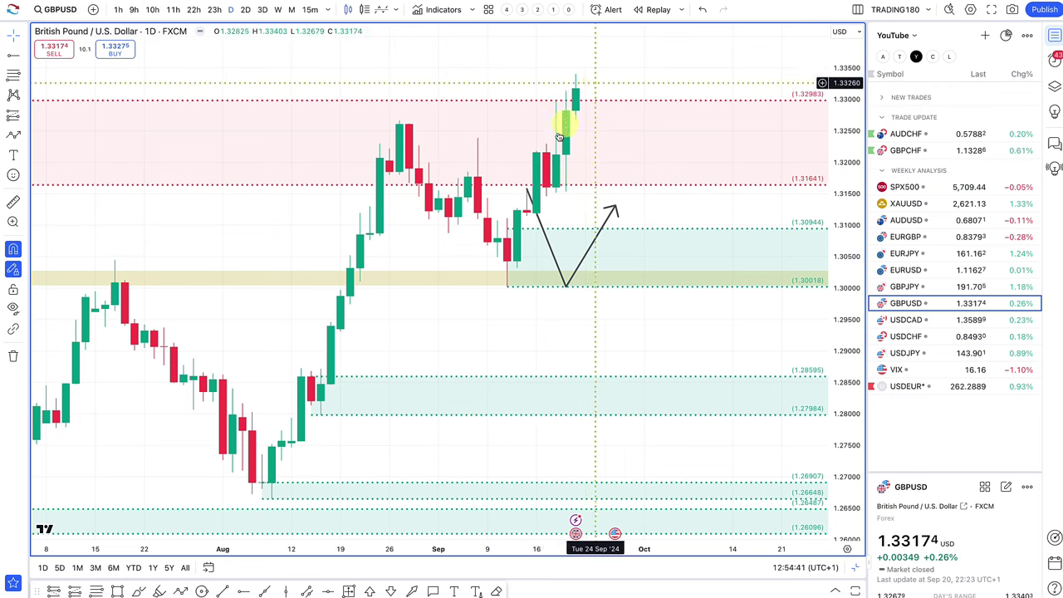
# Switch back to TradingView and delete the GBPUSD supply zone between 1.31641 and 1.32983.
pyautogui.hscroll(3, 549, 241)
pyautogui.rightClick(550, 239)
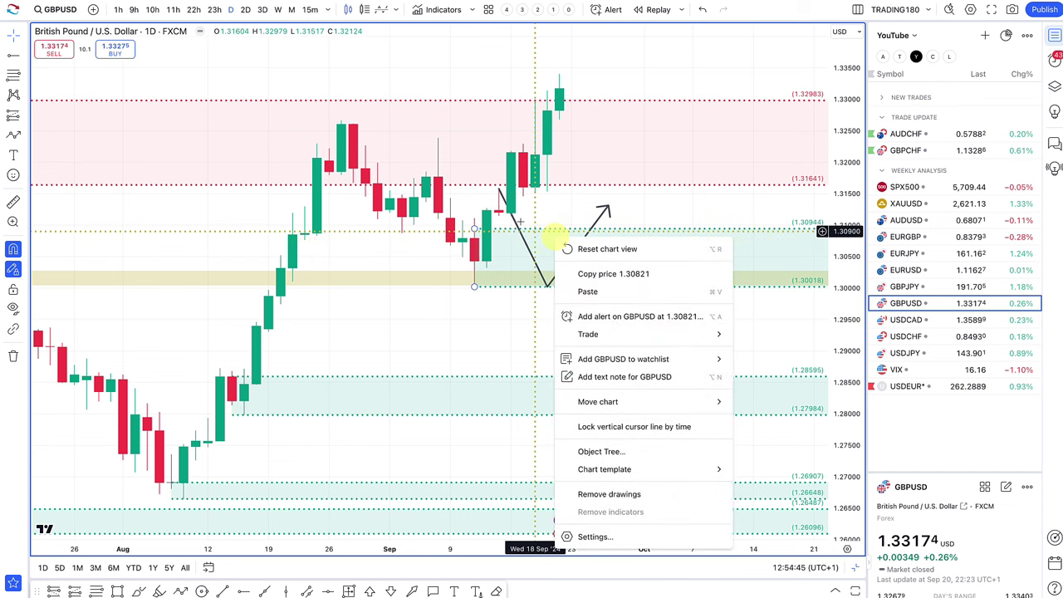
pyautogui.click(516, 226)
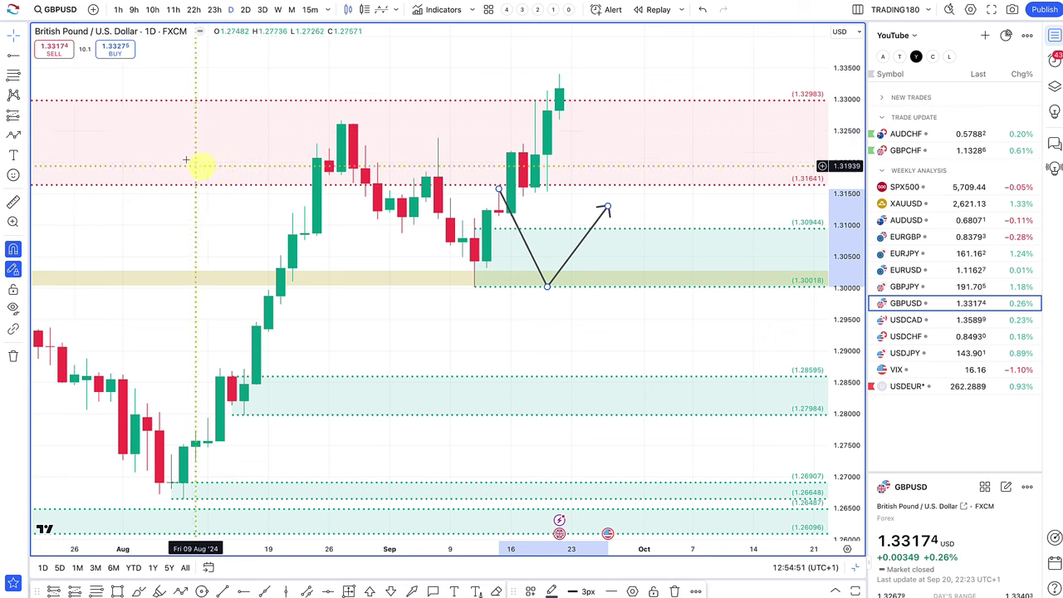
pyautogui.scroll(-2, 116, 115)
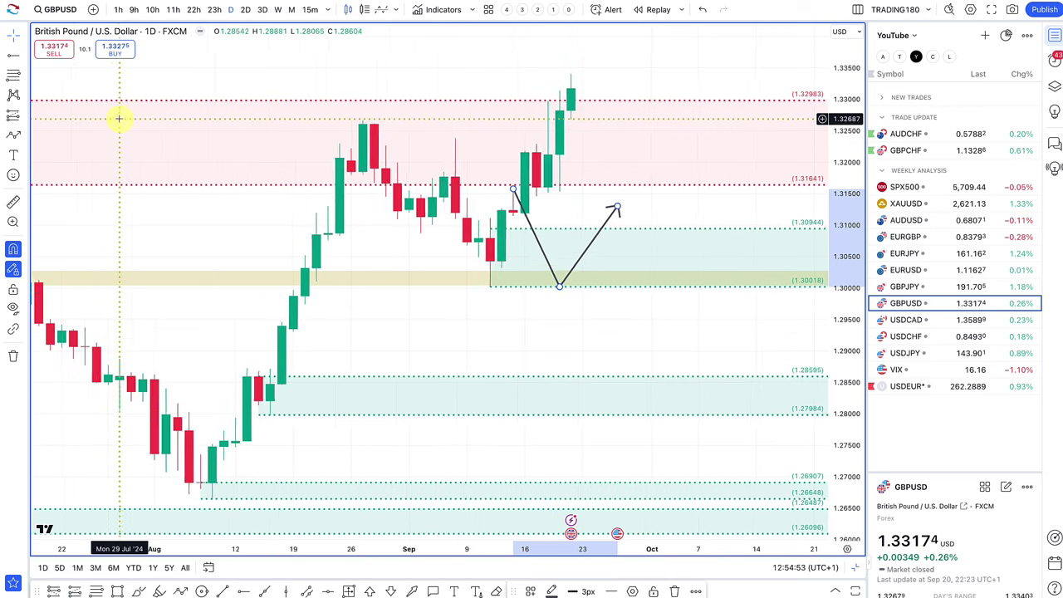
pyautogui.click(161, 101)
pyautogui.press('Delete')
# Draw a GBPUSD demand zone from 1.32160 to 1.31459 at the 17 September candle, using the DEMAND drawing template.
pyautogui.scroll(-5, 158, 99)
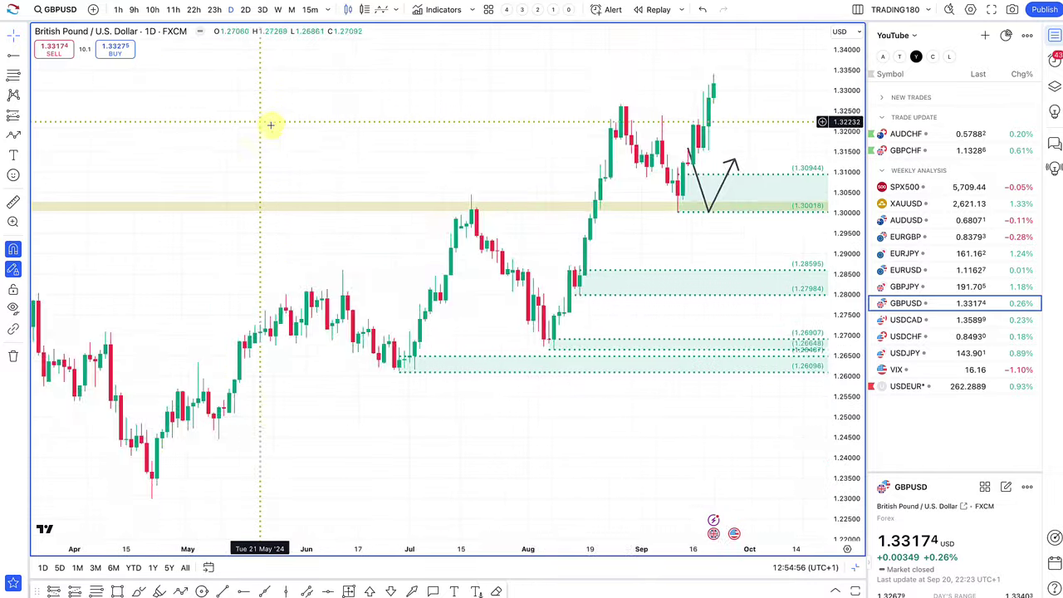
pyautogui.scroll(-6, 271, 125)
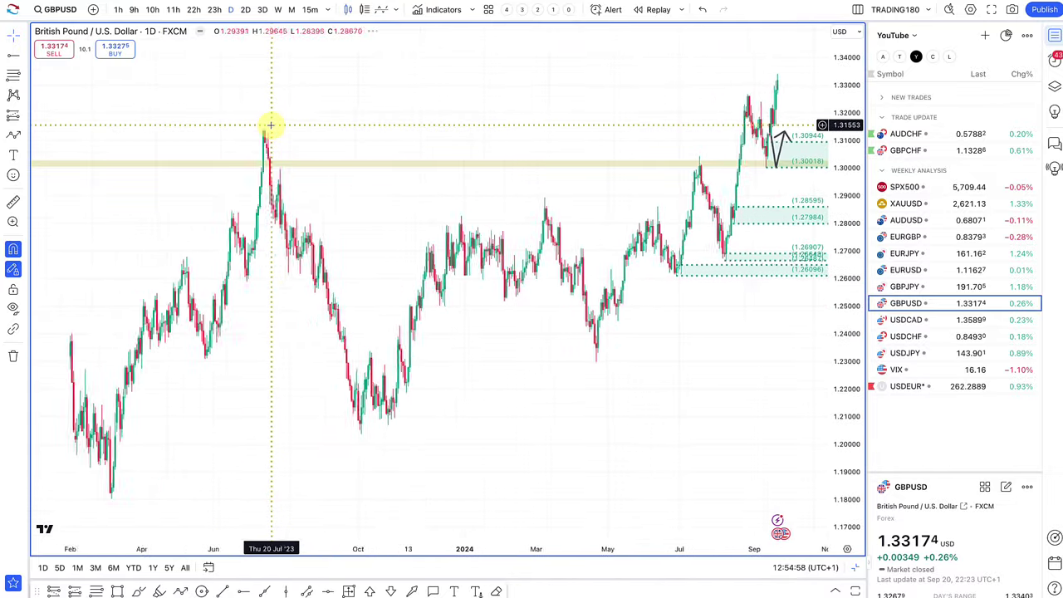
pyautogui.scroll(-6, 271, 124)
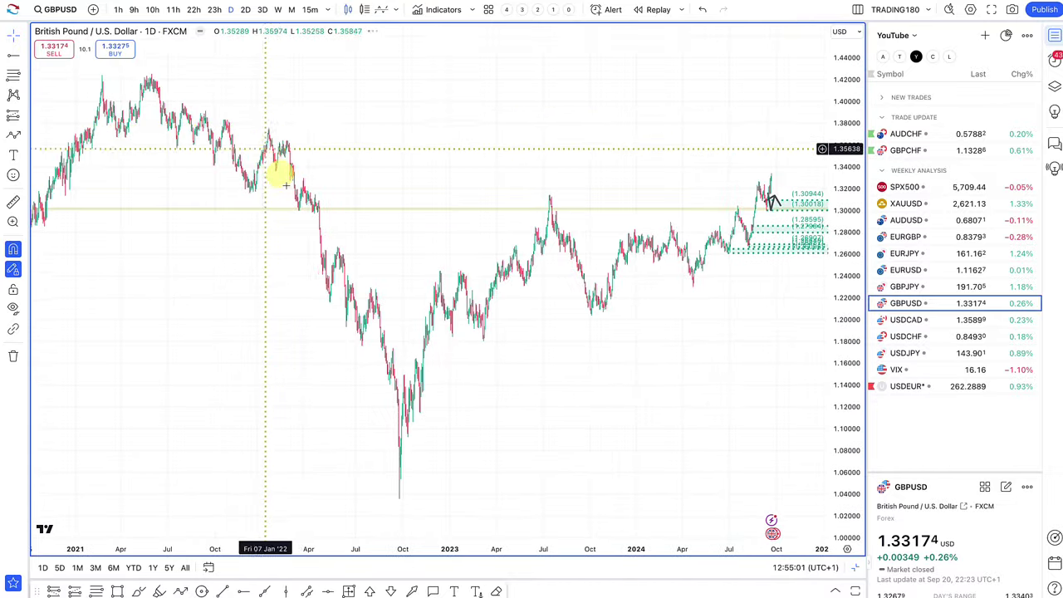
pyautogui.scroll(5, 316, 181)
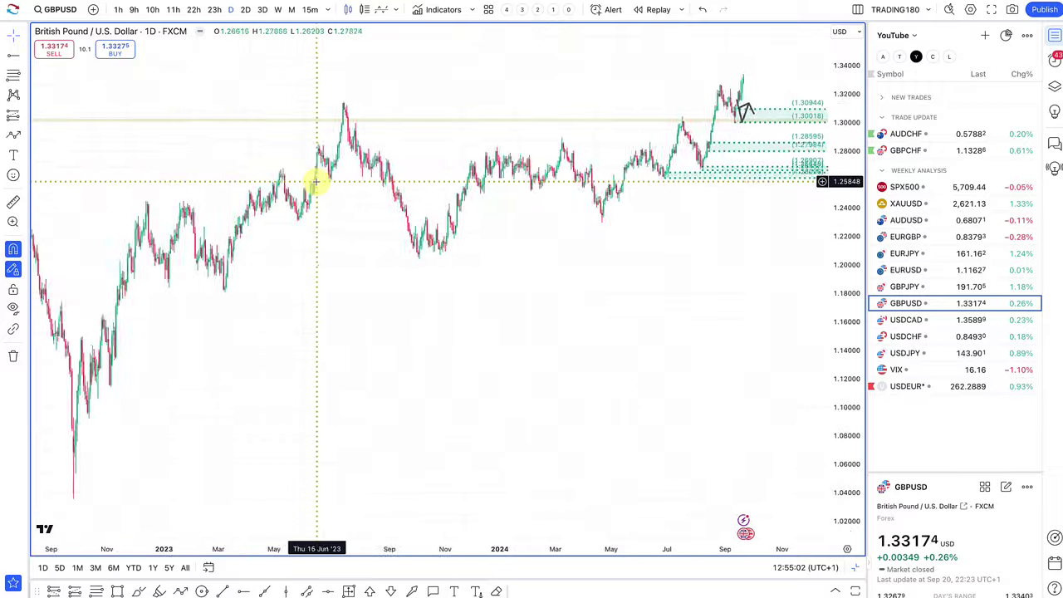
pyautogui.scroll(8, 315, 181)
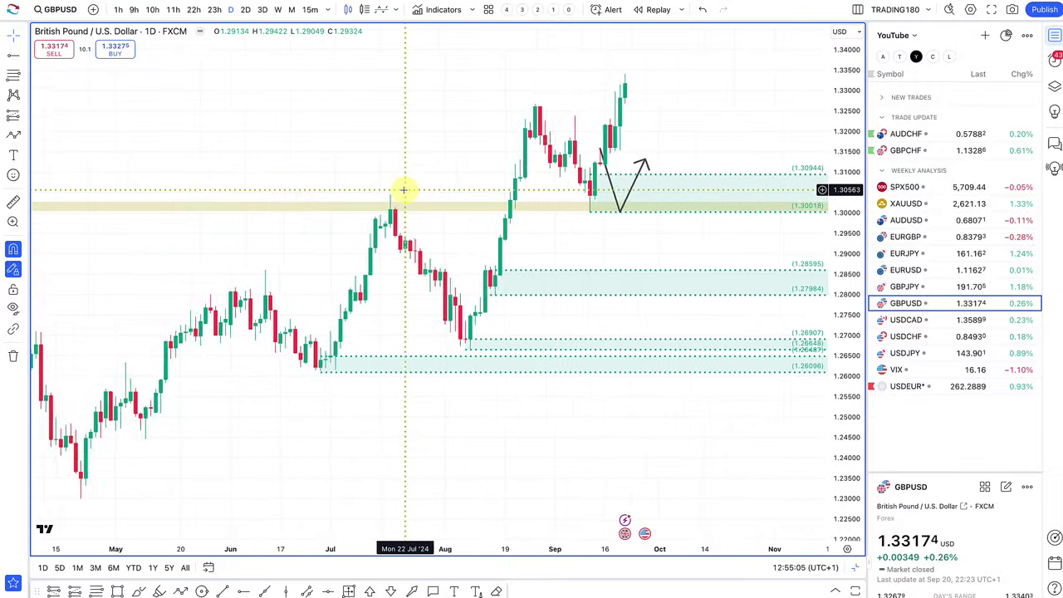
pyautogui.scroll(6, 404, 190)
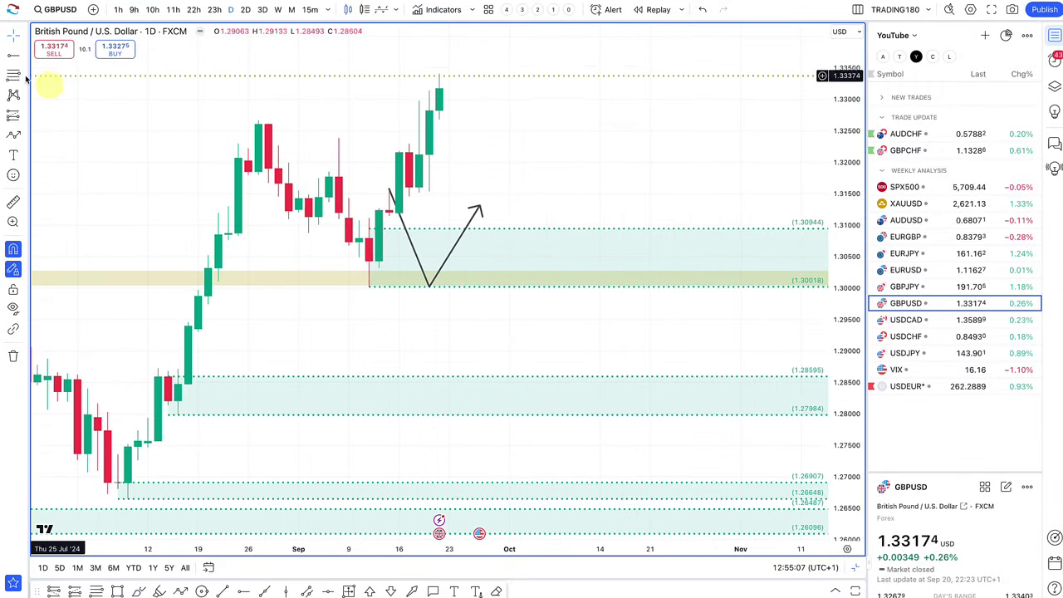
pyautogui.click(13, 75)
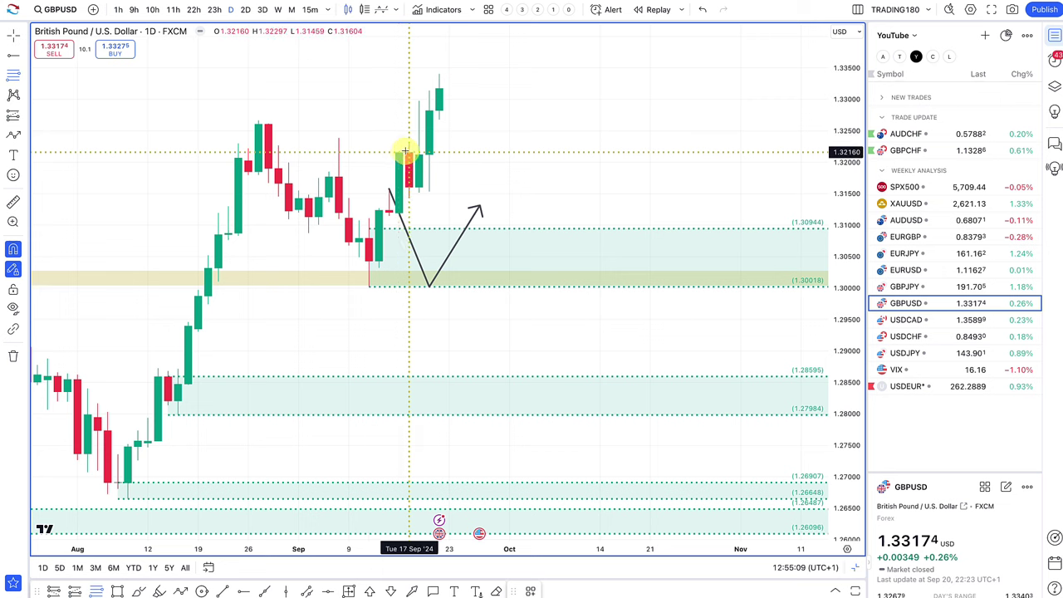
pyautogui.moveTo(407, 152); pyautogui.dragTo(411, 197)
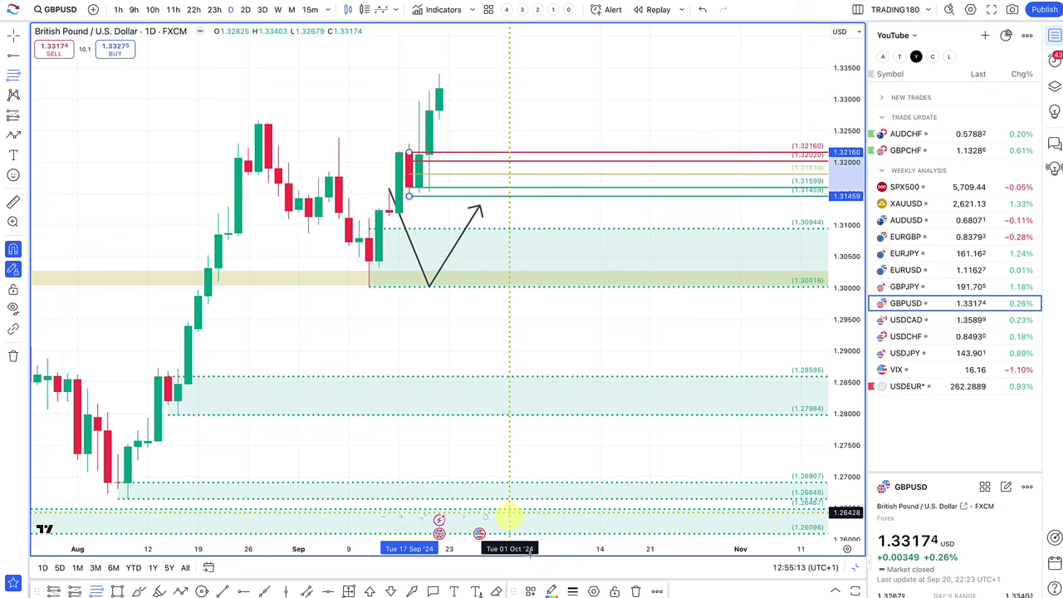
pyautogui.click(532, 591)
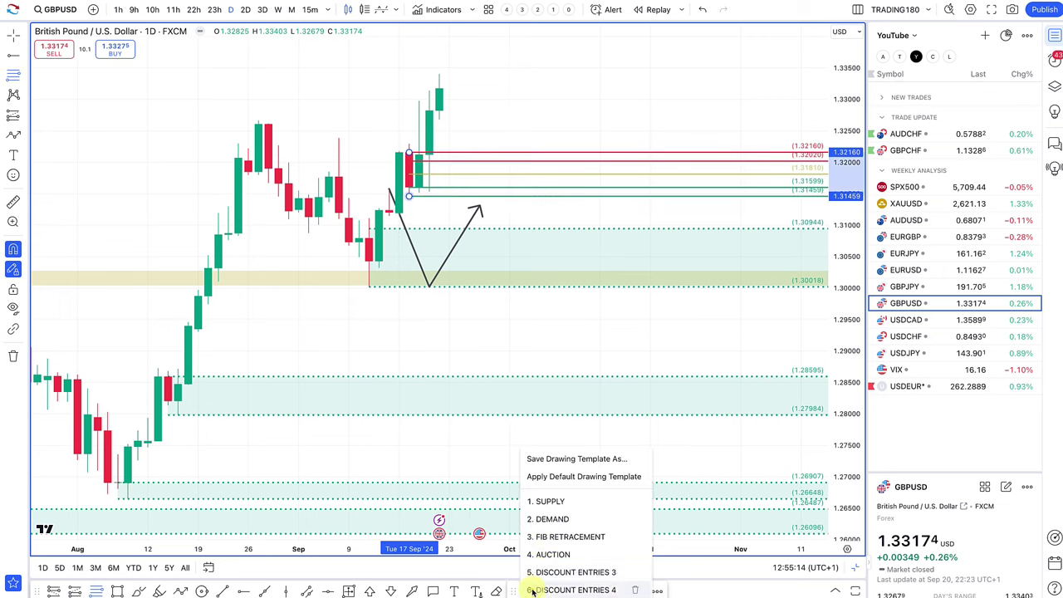
pyautogui.click(552, 520)
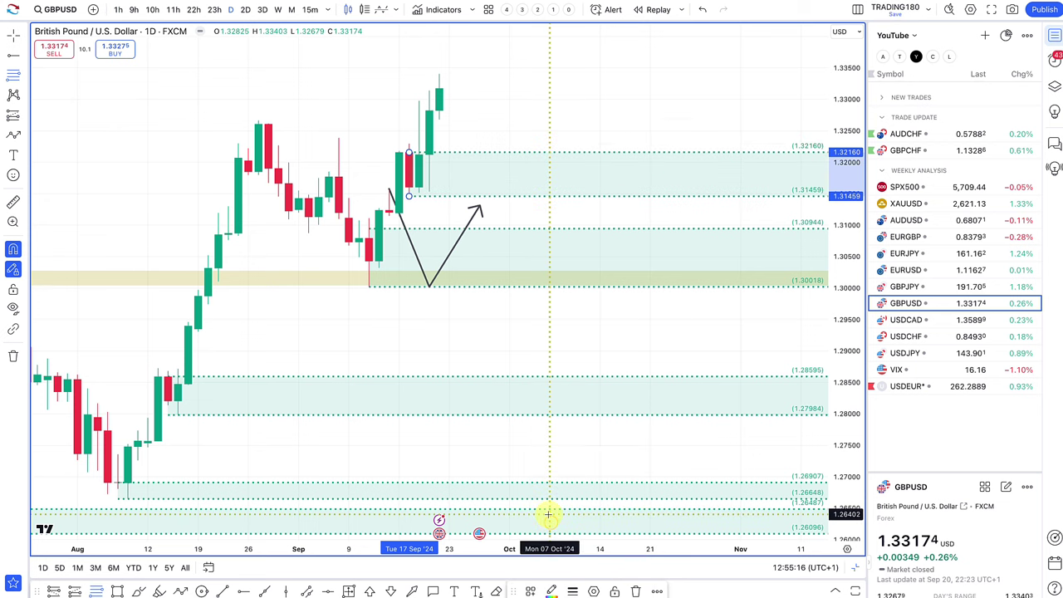
# Add a narrow GBPUSD demand zone between 1.31237 and 1.31146, and lower the top of the zone beneath it to 1.30796.
pyautogui.click(387, 208)
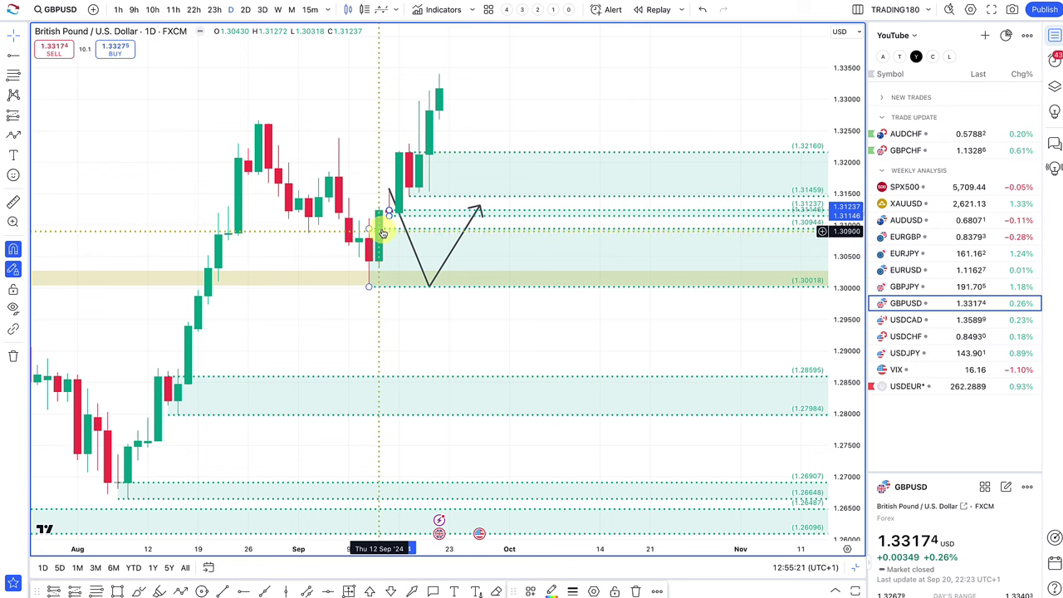
pyautogui.click(369, 240)
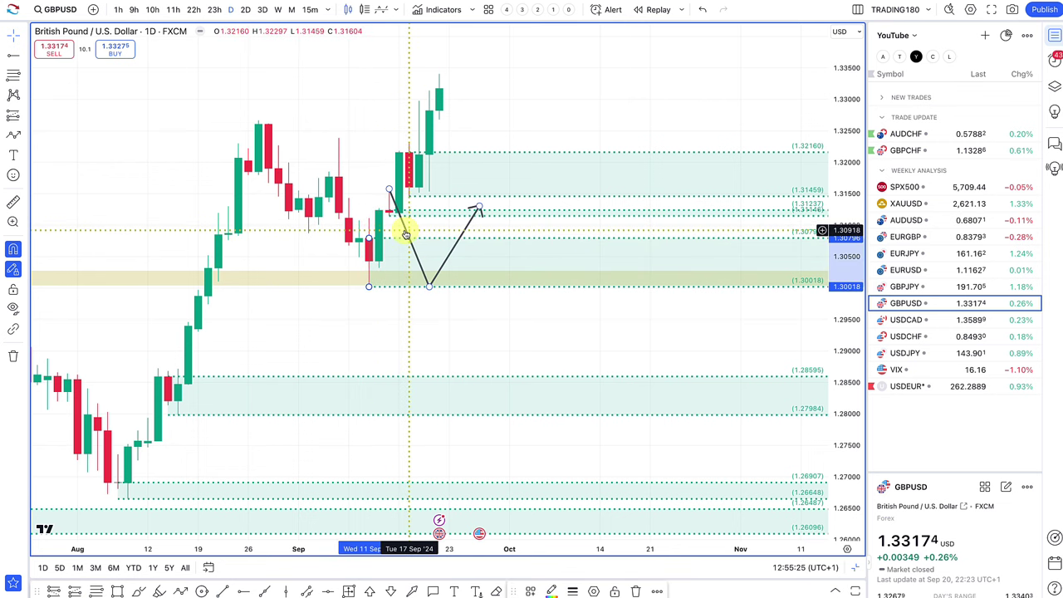
# Move the GBPUSD projection path to start at the 20 September candle, and set its low at about 1.3155 inside the upper demand zone.
pyautogui.moveTo(405, 234)
pyautogui.mouseDown()
pyautogui.moveTo(462, 185)
pyautogui.moveTo(463, 149)
pyautogui.mouseUp()
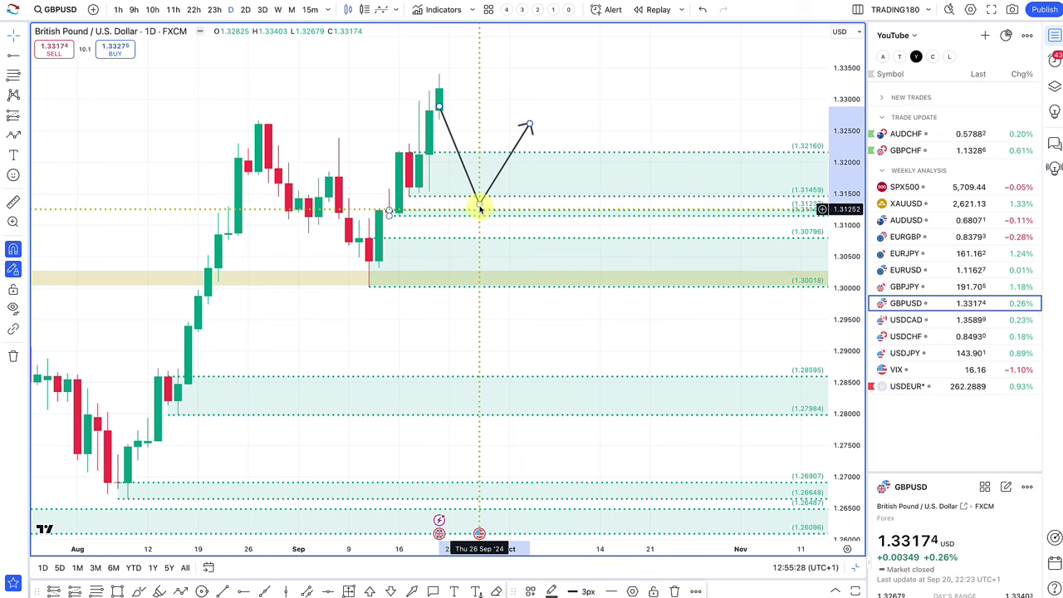
pyautogui.moveTo(480, 205); pyautogui.dragTo(480, 192)
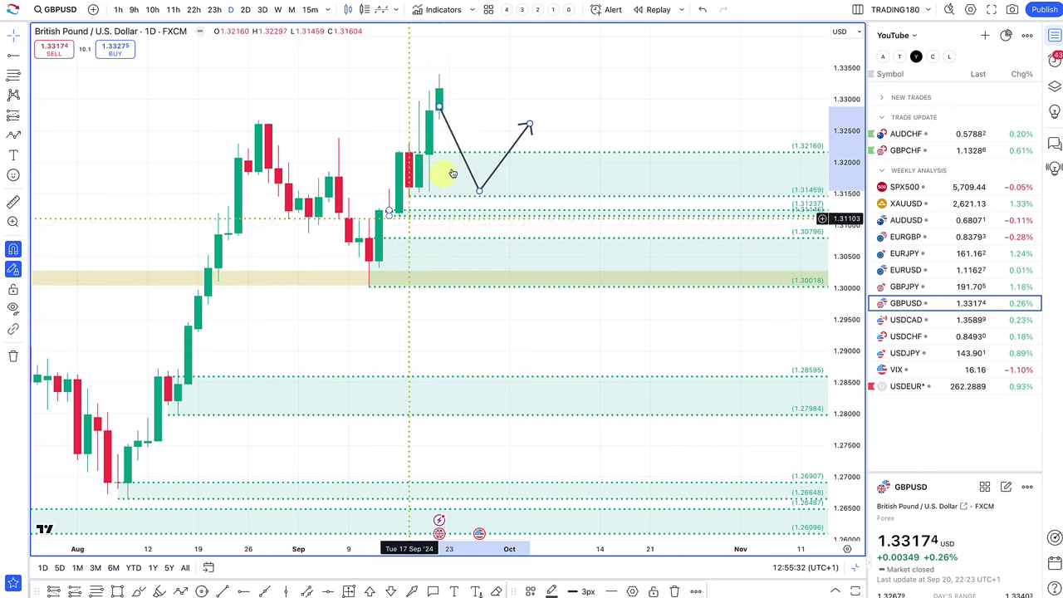
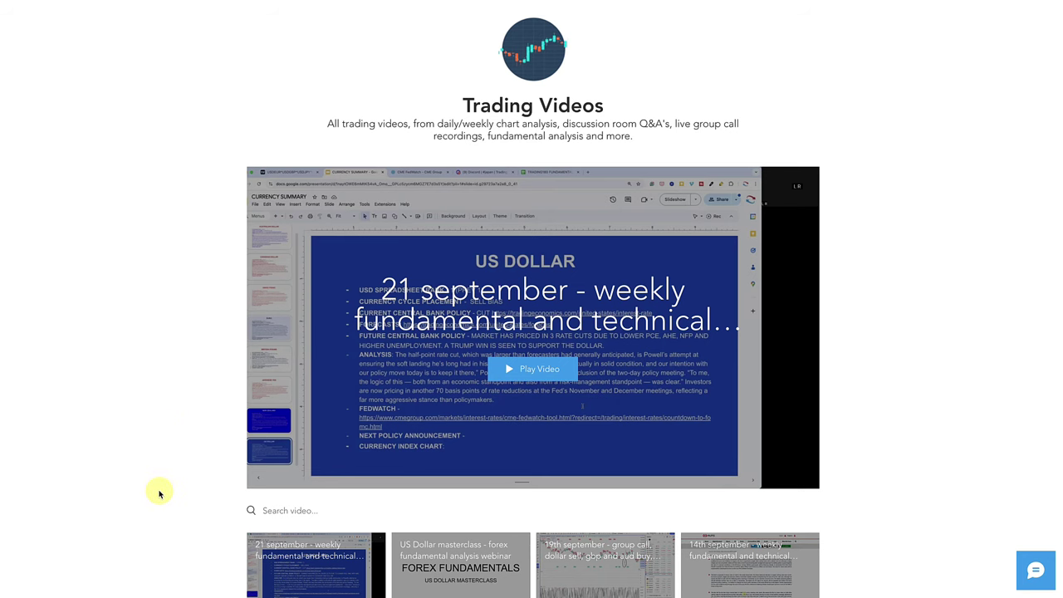
# Browse the recordings on the Trading Videos page, and look through the fundamentals channels on Discord.
pyautogui.scroll(-1, 160, 494)
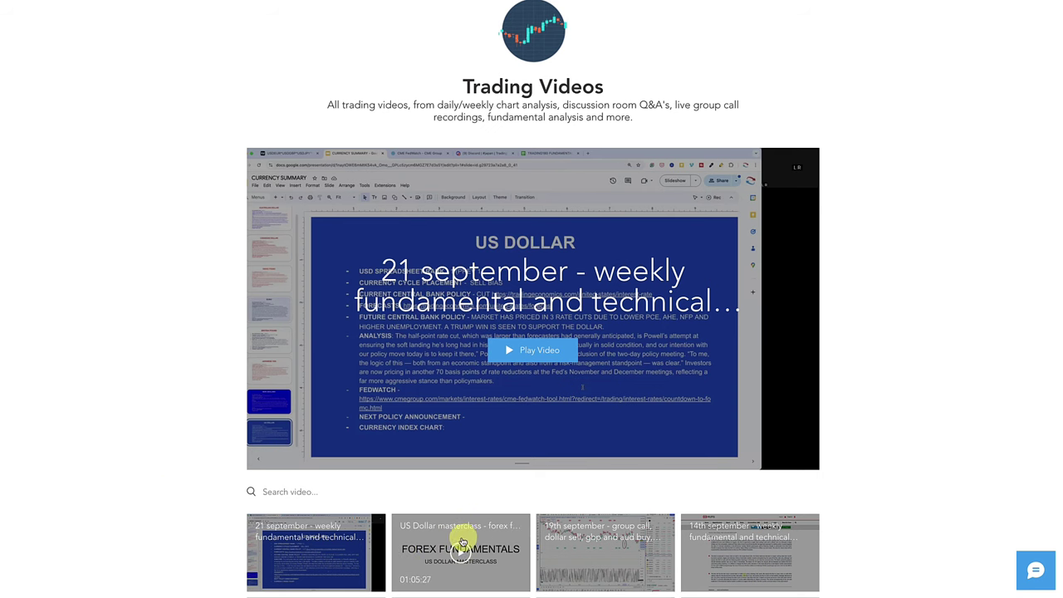
pyautogui.scroll(-3, 479, 548)
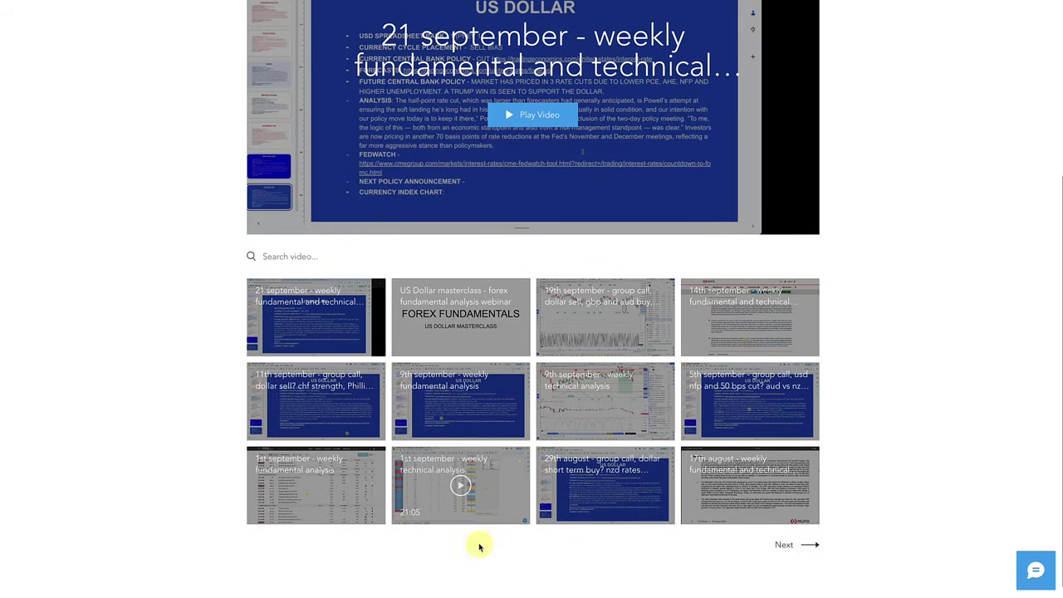
pyautogui.scroll(2, 488, 416)
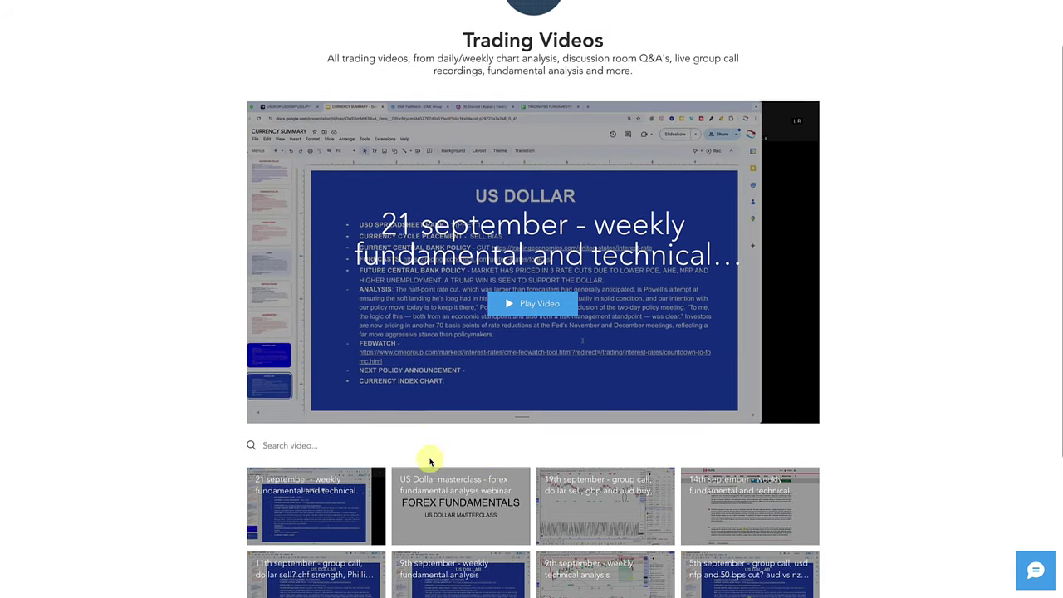
pyautogui.scroll(1, 332, 441)
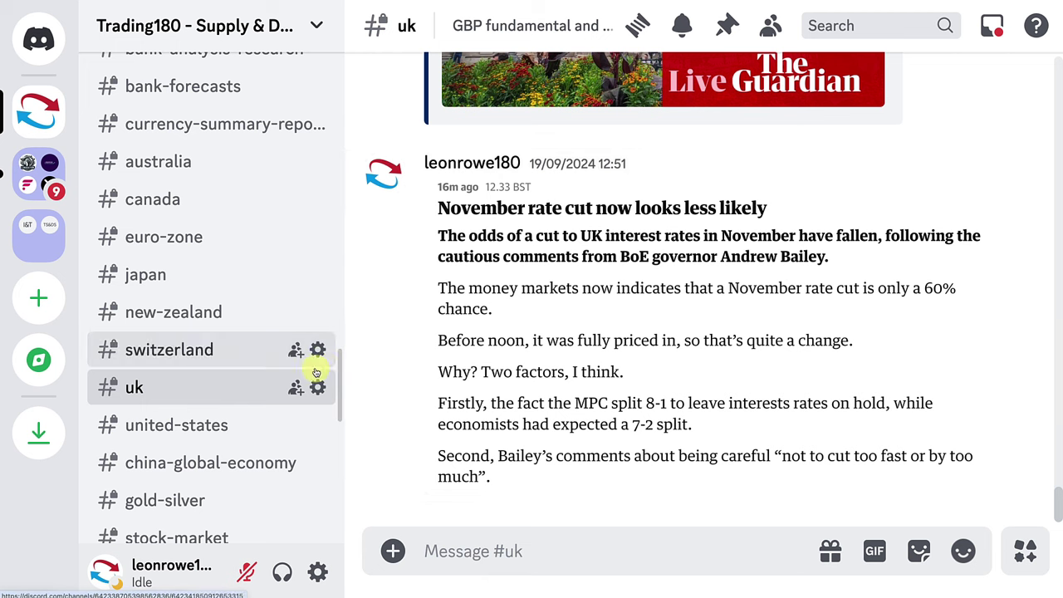
pyautogui.scroll(3, 295, 378)
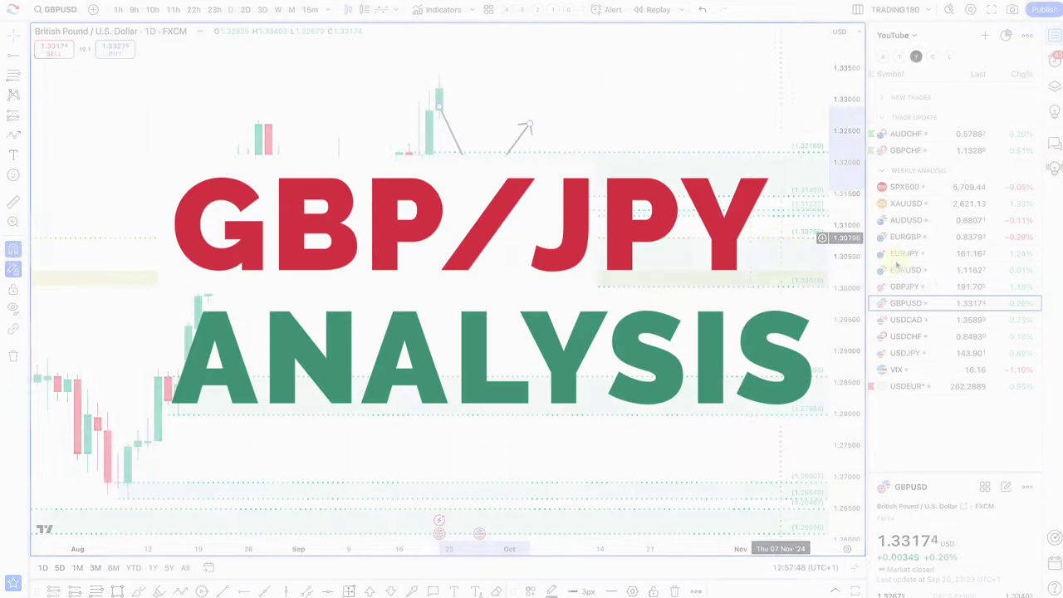
# Open the GBPJPY chart in TradingView and delete the three broken supply zones between 189.786 and 185.680 and the dashed line at 191.973.
pyautogui.click(948, 288)
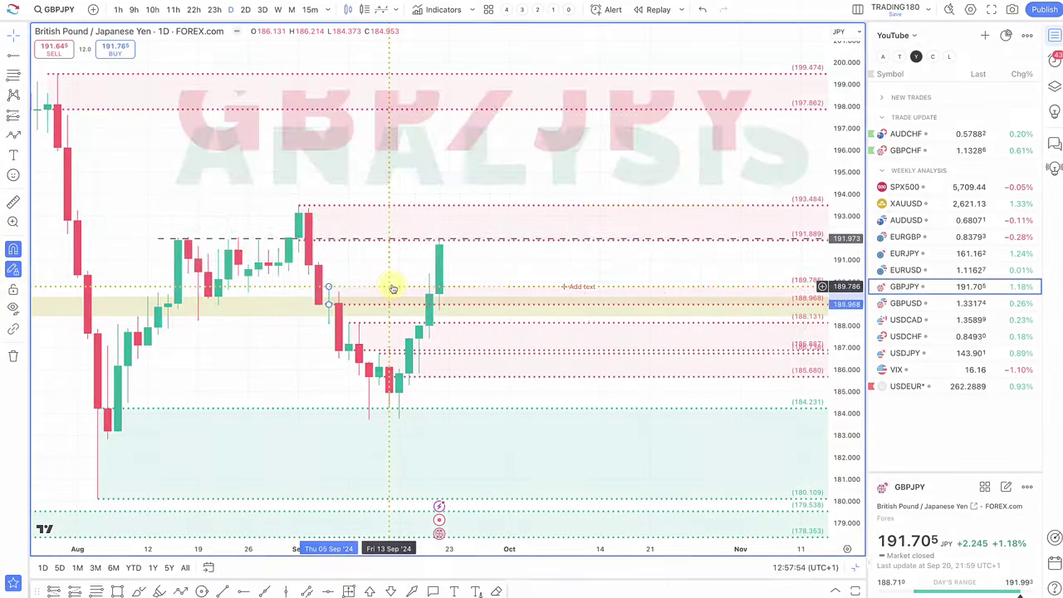
pyautogui.click(392, 287)
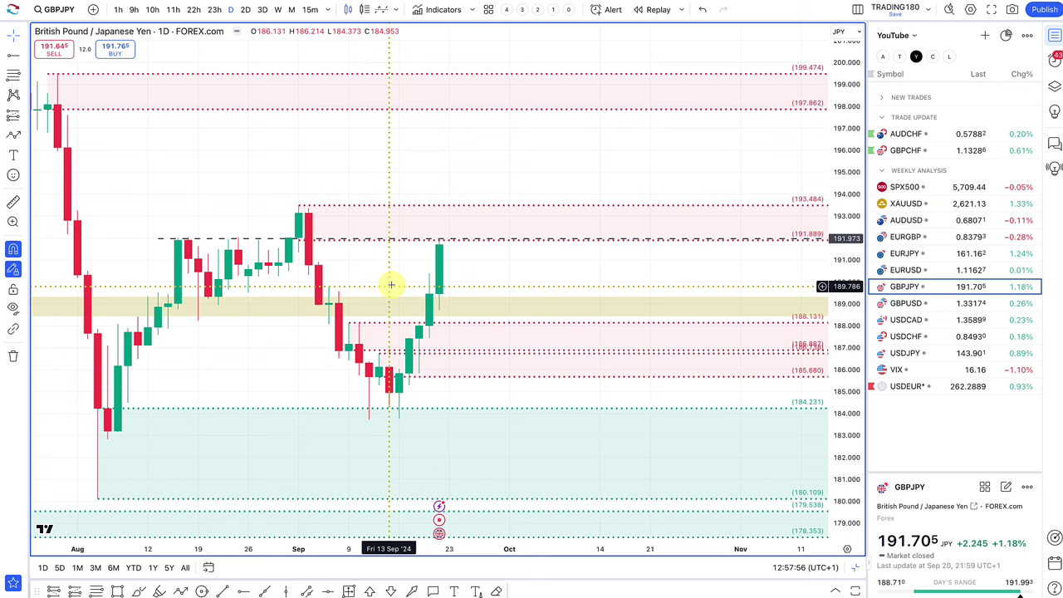
pyautogui.click(449, 328)
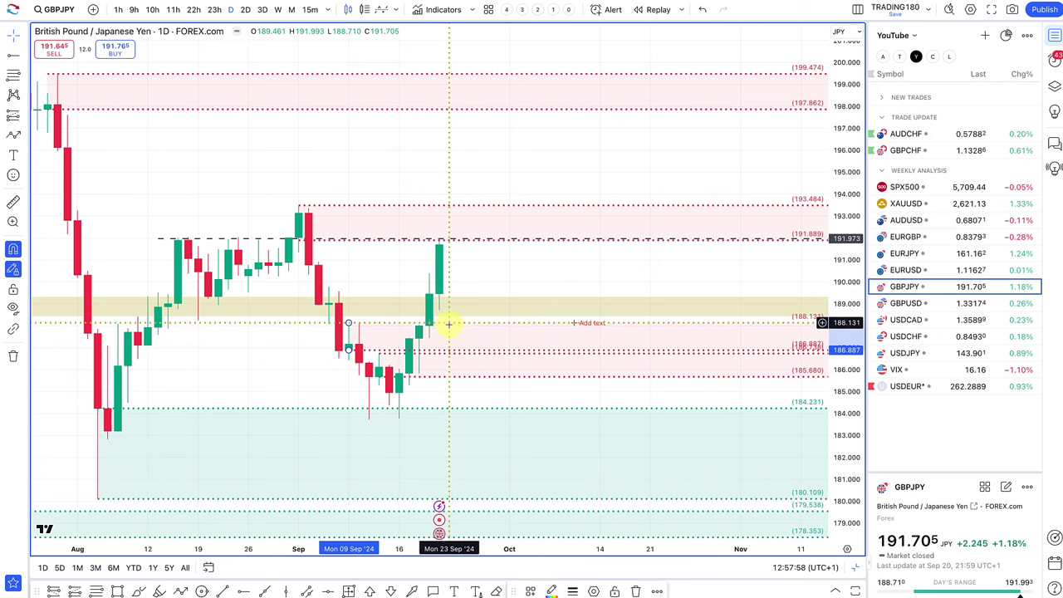
pyautogui.moveTo(449, 324); pyautogui.dragTo(456, 356)
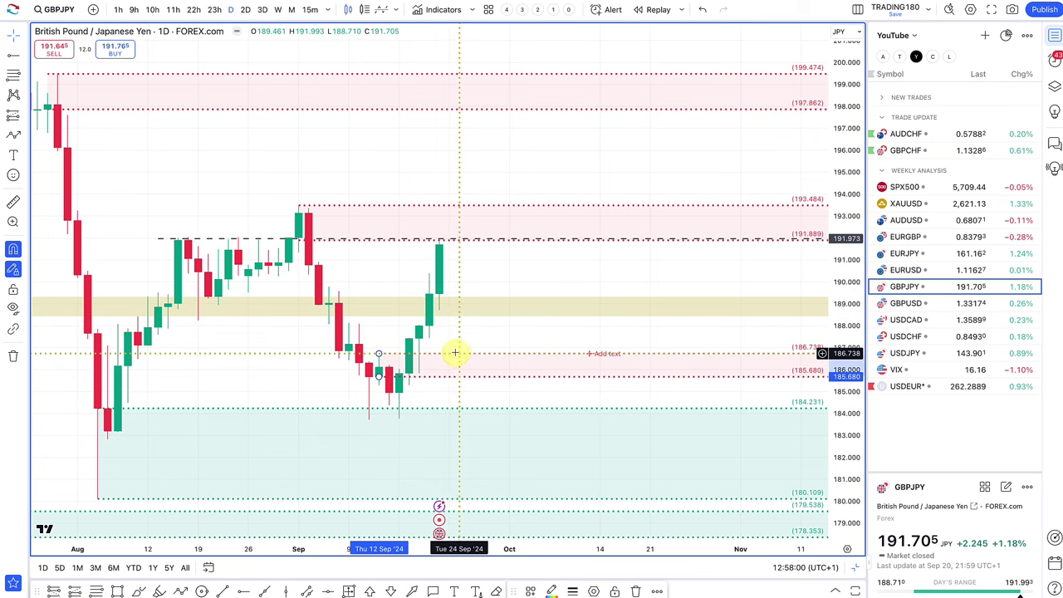
pyautogui.press('Delete')
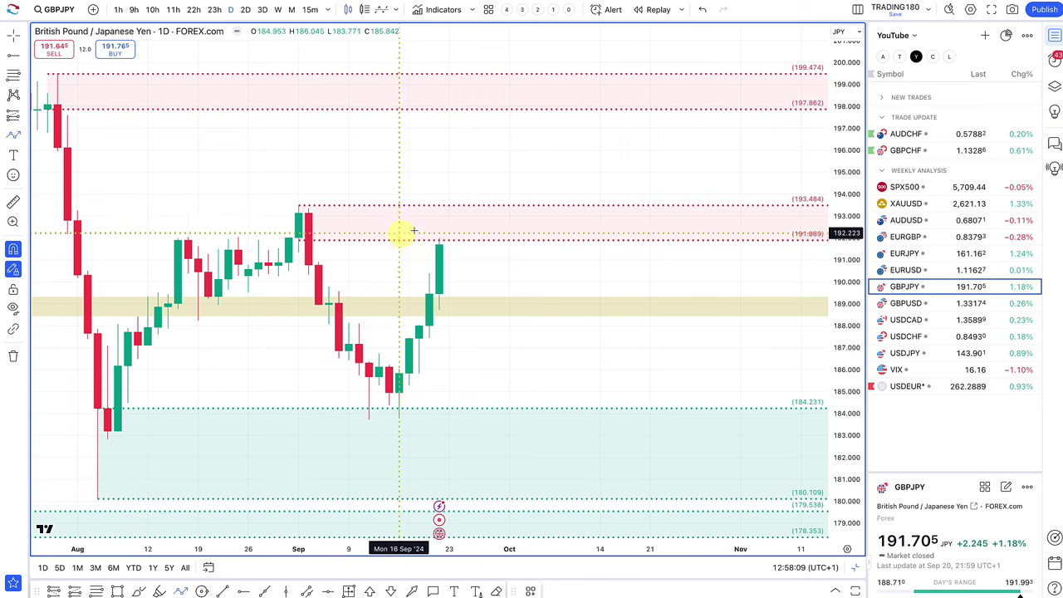
# Draw a GBPJPY projection arrow from about 192.8 in the supply zone down to about 189.9, and delete the yellow band near 189.
pyautogui.click(449, 219)
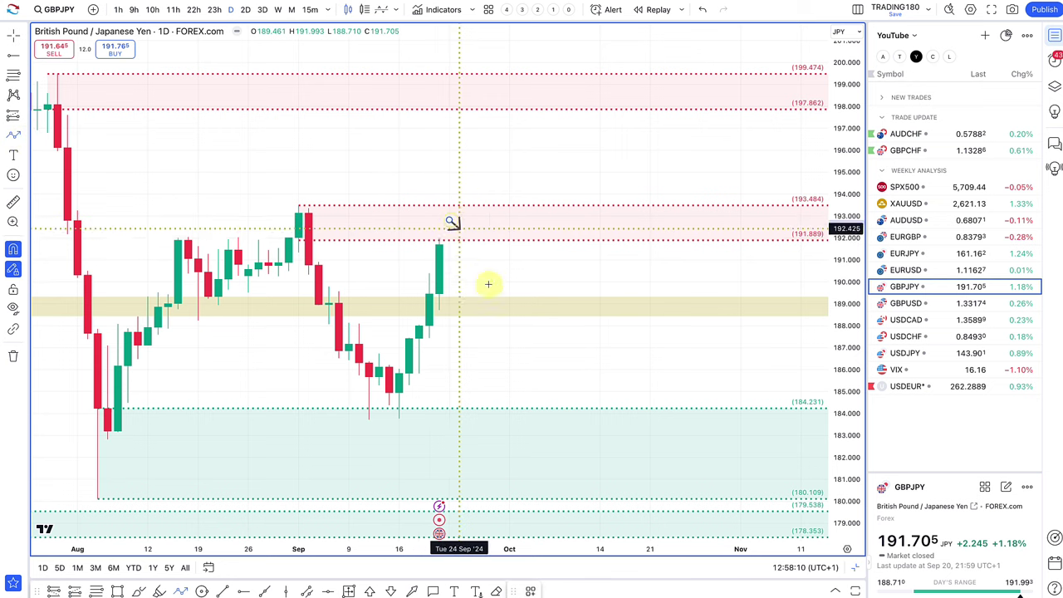
pyautogui.click(488, 283)
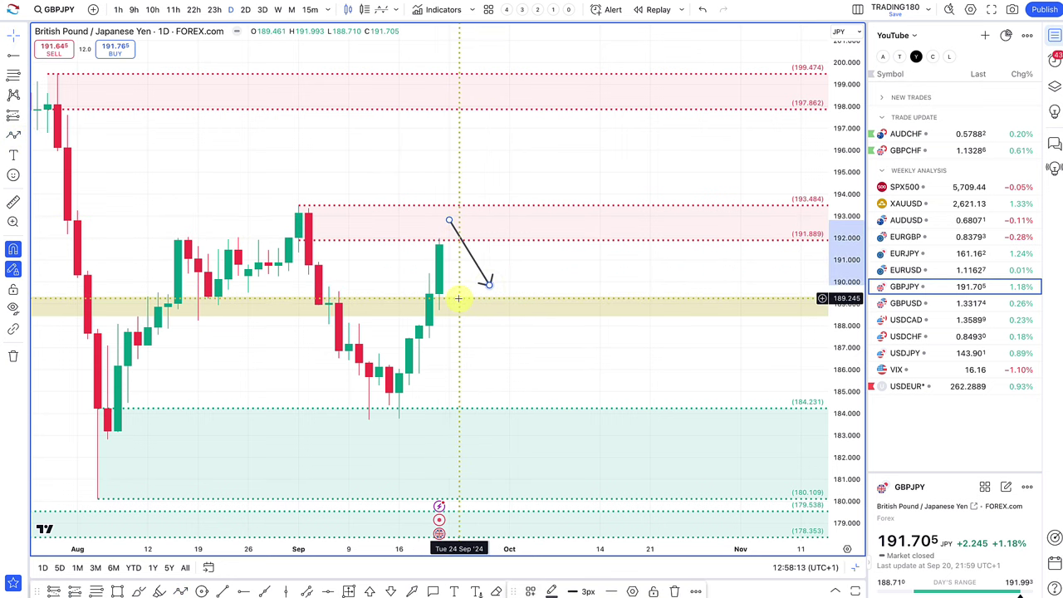
pyautogui.click(459, 298)
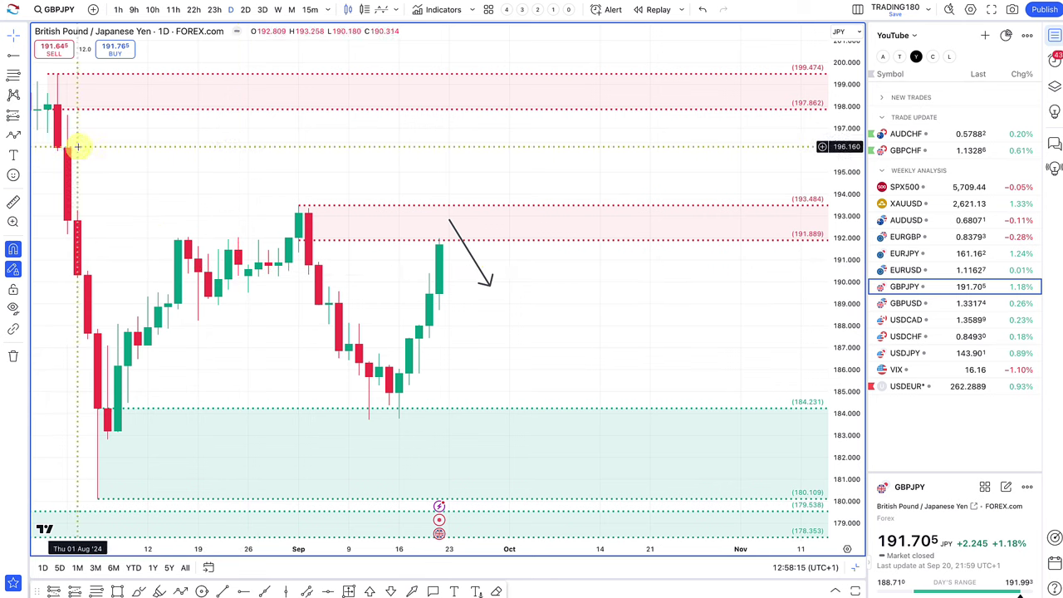
# Draw a GBPJPY demand zone from the 13 September high at 186.131 down to the 11 September low at 183.724.
pyautogui.click(13, 75)
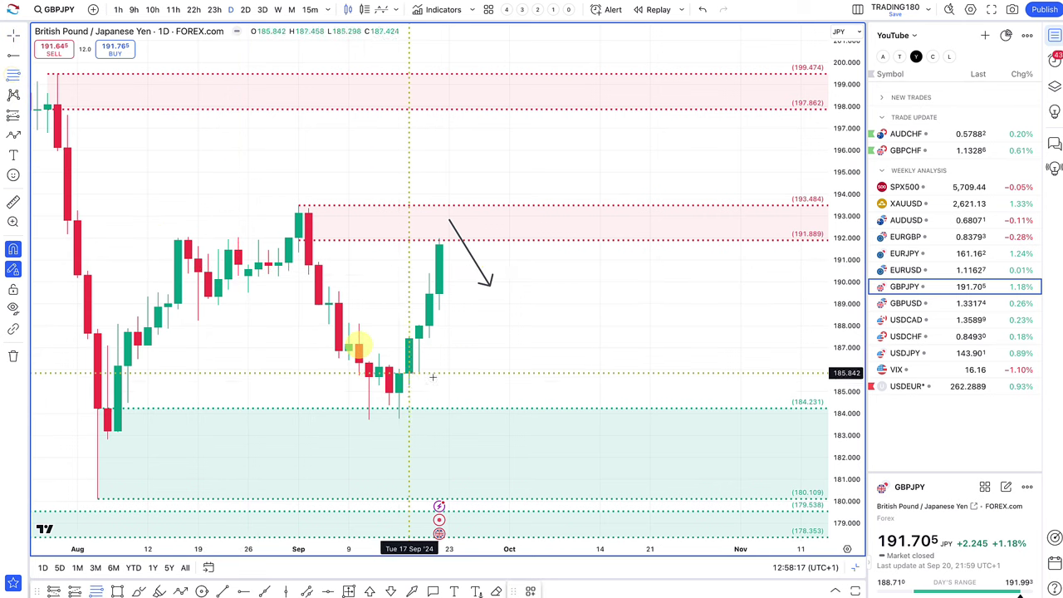
pyautogui.click(389, 367)
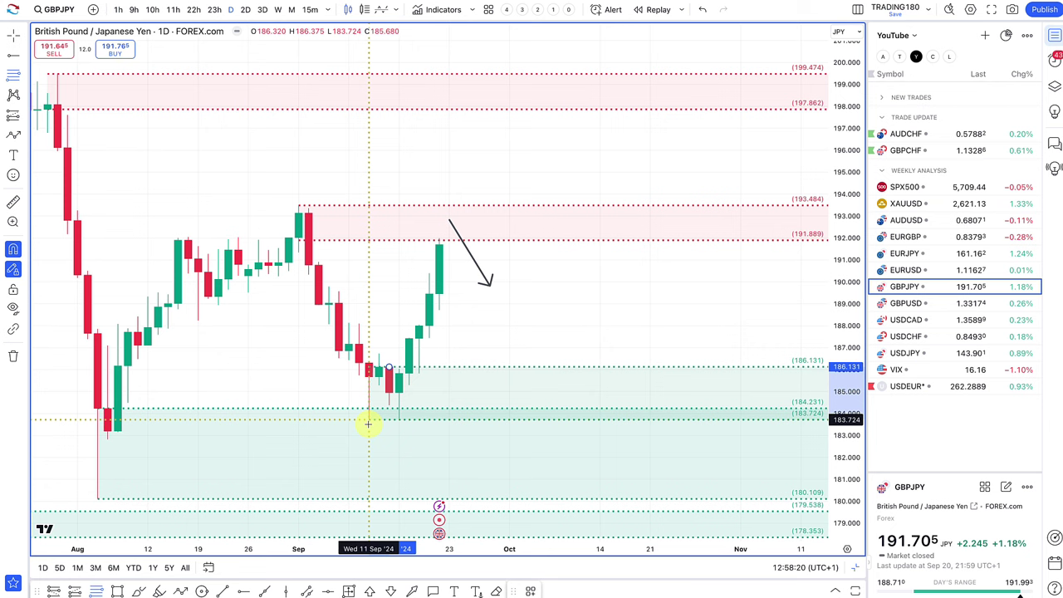
pyautogui.click(368, 424)
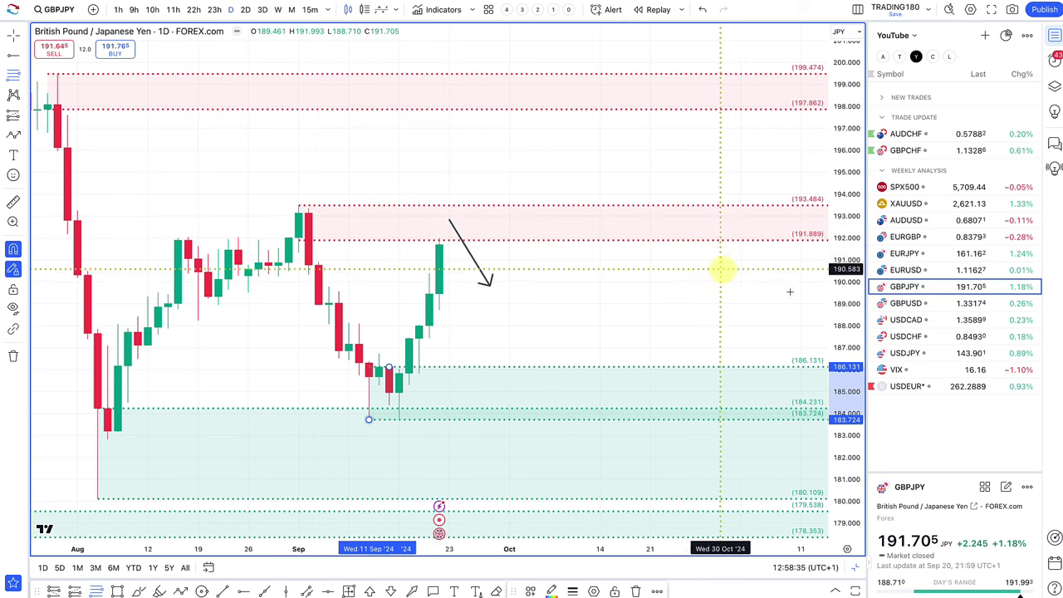
# Open the EURUSD chart and delete its old projection path.
pyautogui.click(914, 274)
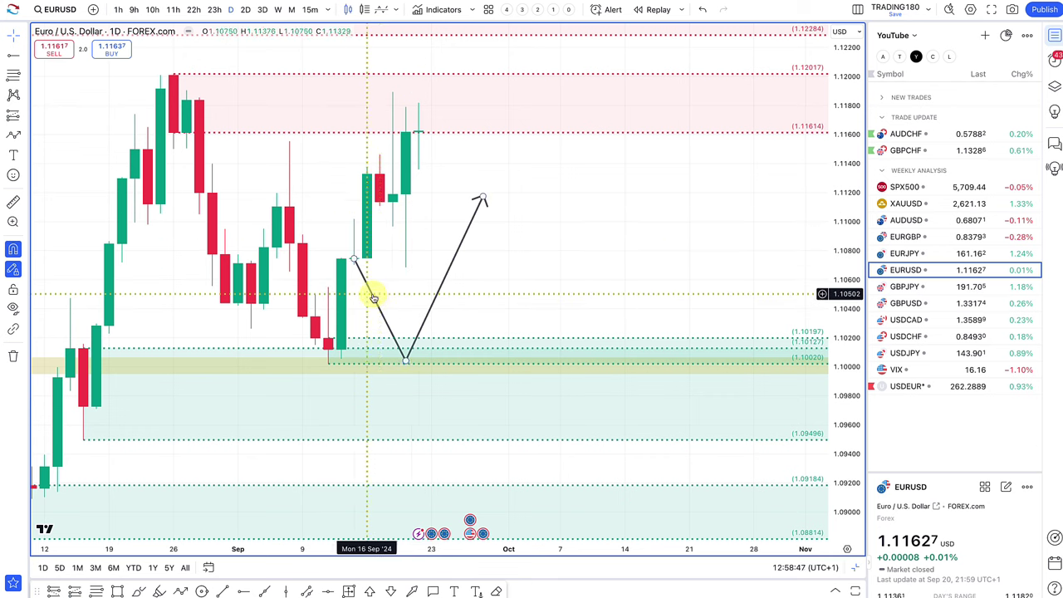
pyautogui.hotkey('ctrl', 'z')
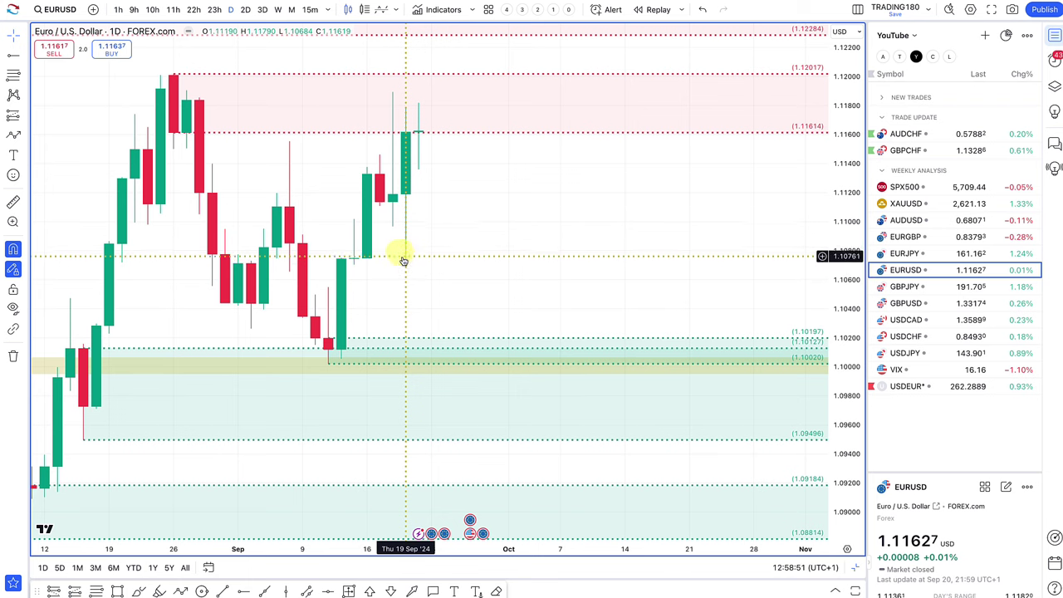
# Switch EURUSD to the 1-hour timeframe and examine recent price action between the supply zone at 1.11614 and the demand zones near 1.10.
pyautogui.click(119, 10)
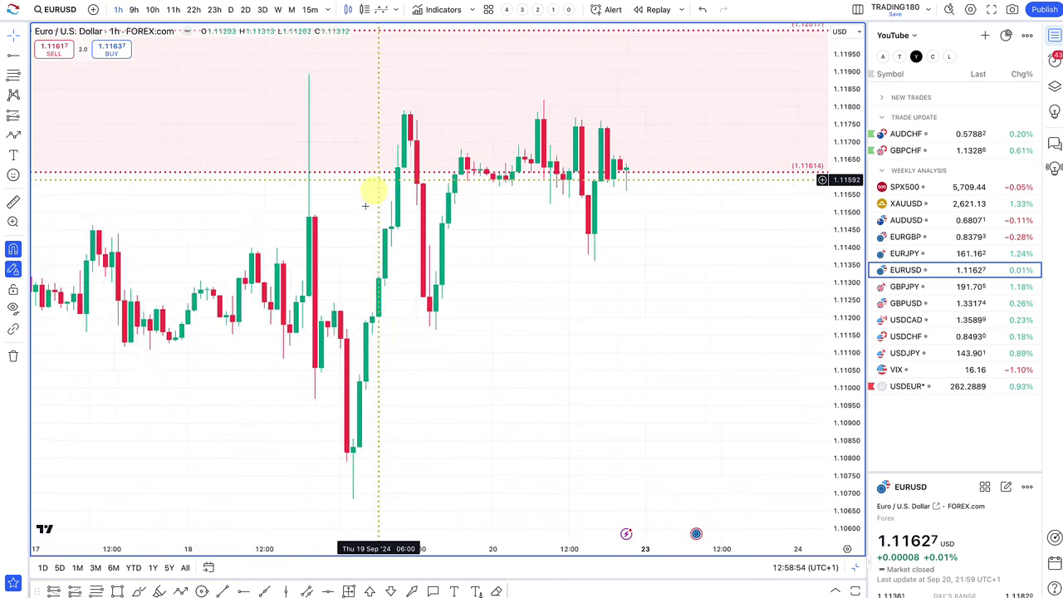
pyautogui.scroll(-4, 365, 216)
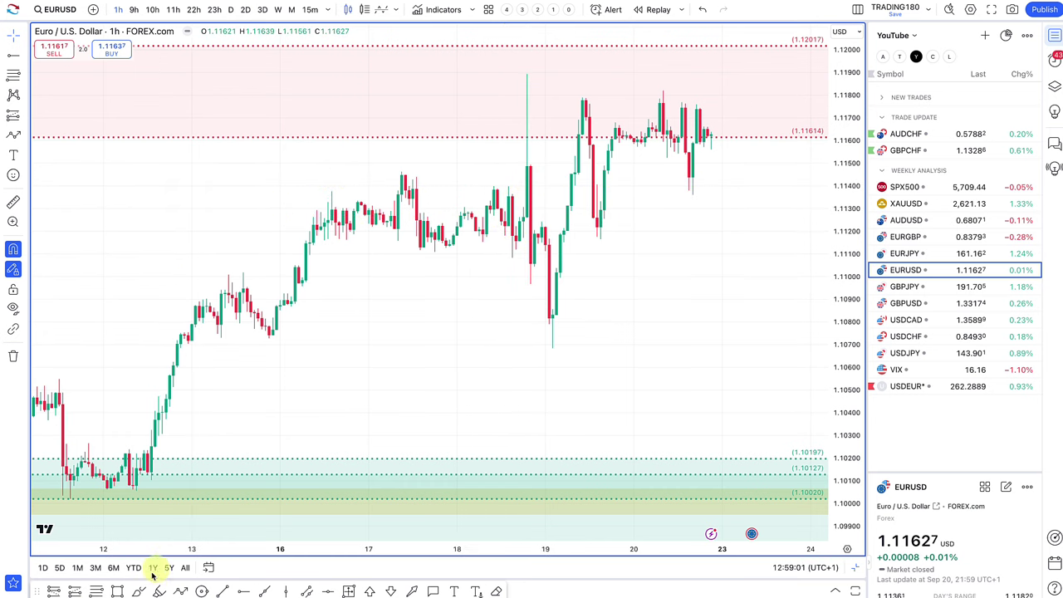
# Trace the 18 September EURUSD spike up to 1.11900 and its drop to about 1.107 with a path, and delete the path.
pyautogui.click(180, 590)
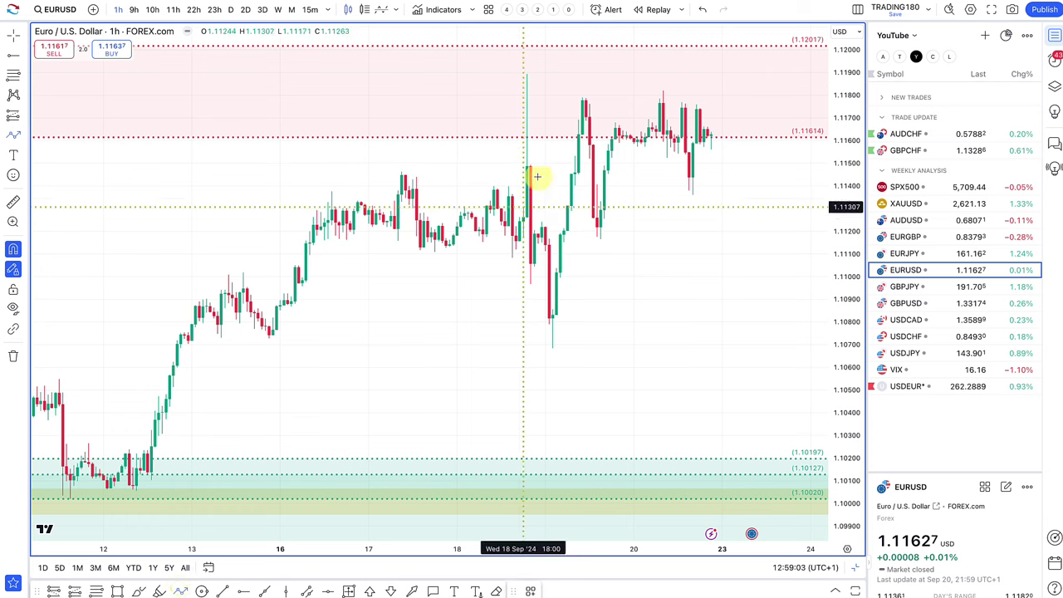
pyautogui.moveTo(526, 156); pyautogui.dragTo(524, 75)
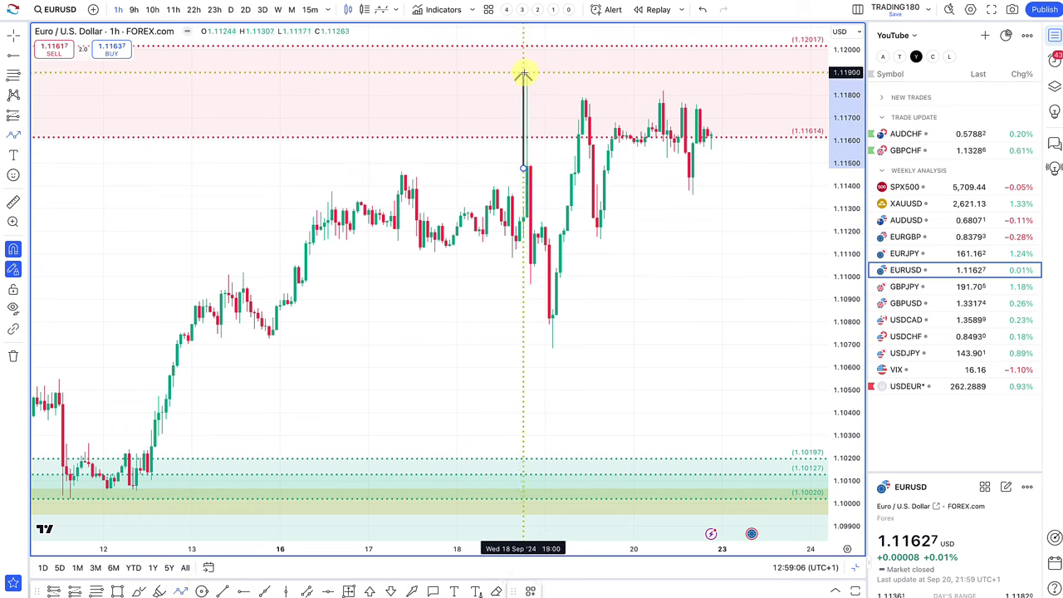
pyautogui.click(524, 73)
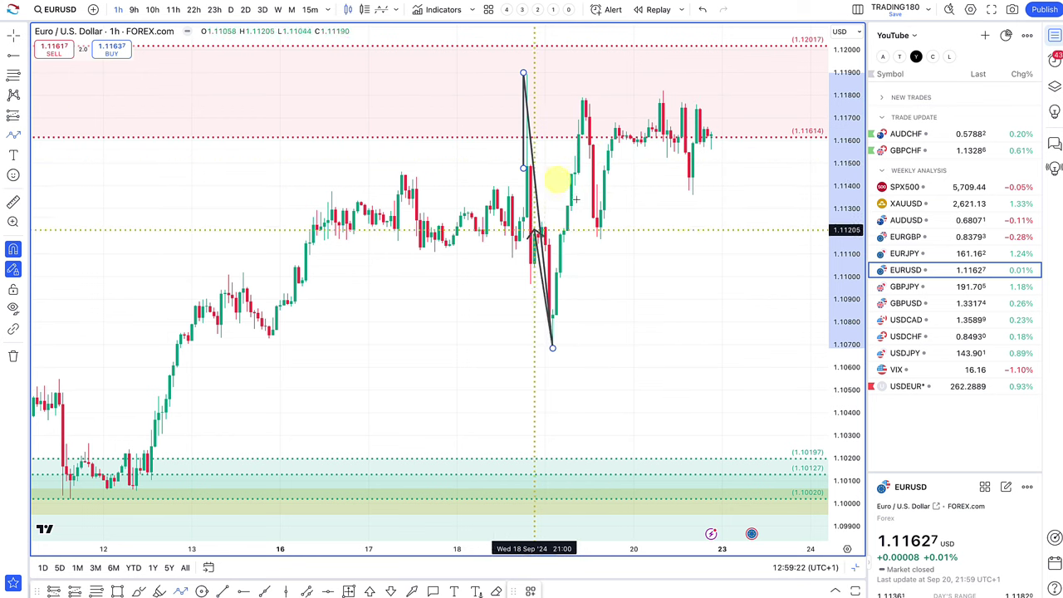
pyautogui.press('Escape')
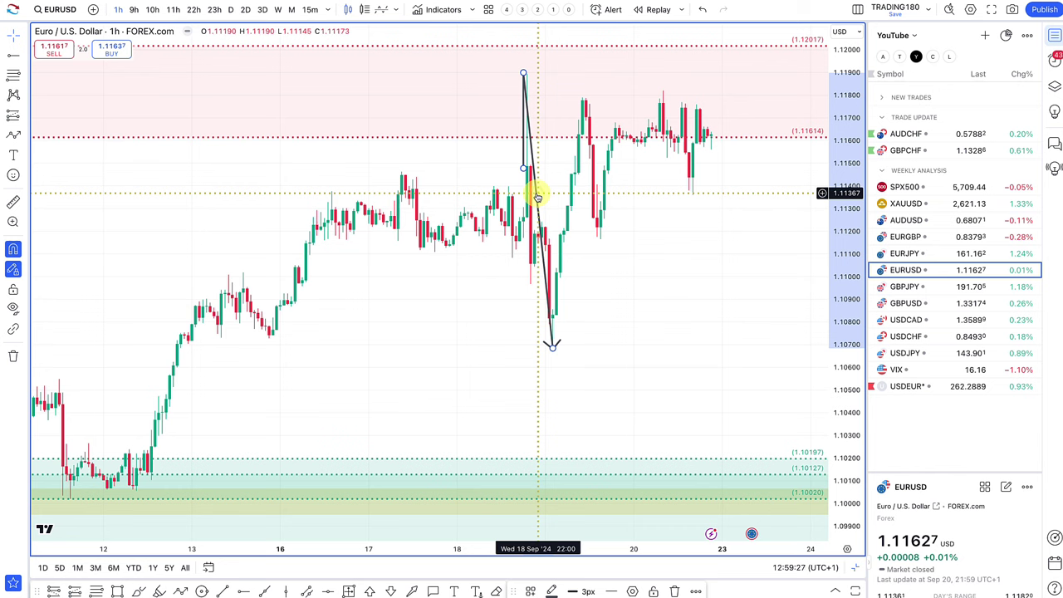
pyautogui.press('Delete')
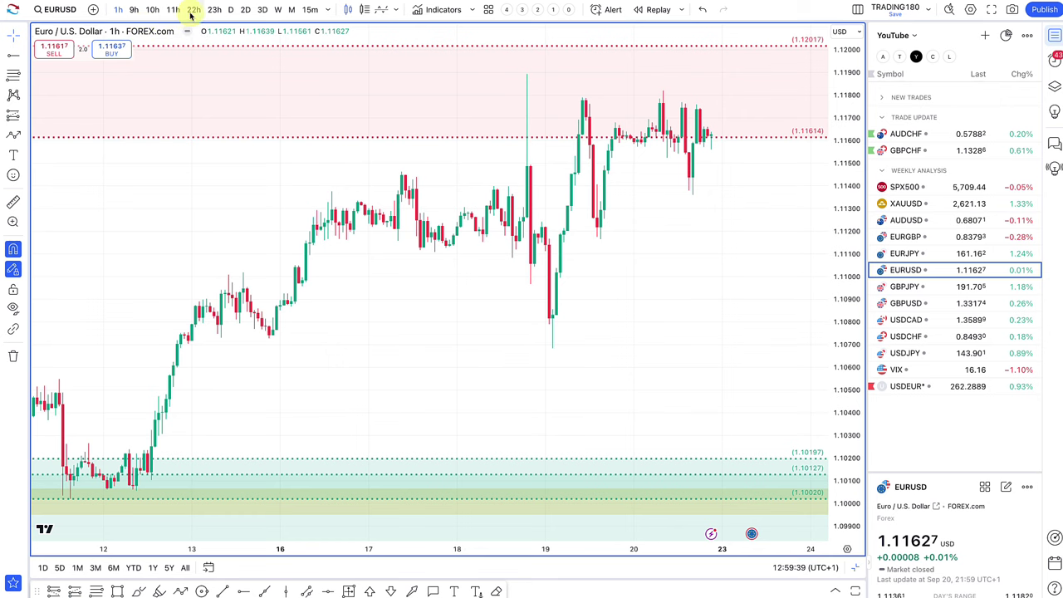
# Switch EURUSD to the daily timeframe, focused on the price action from July to September.
pyautogui.click(230, 10)
pyautogui.scroll(3, 487, 199)
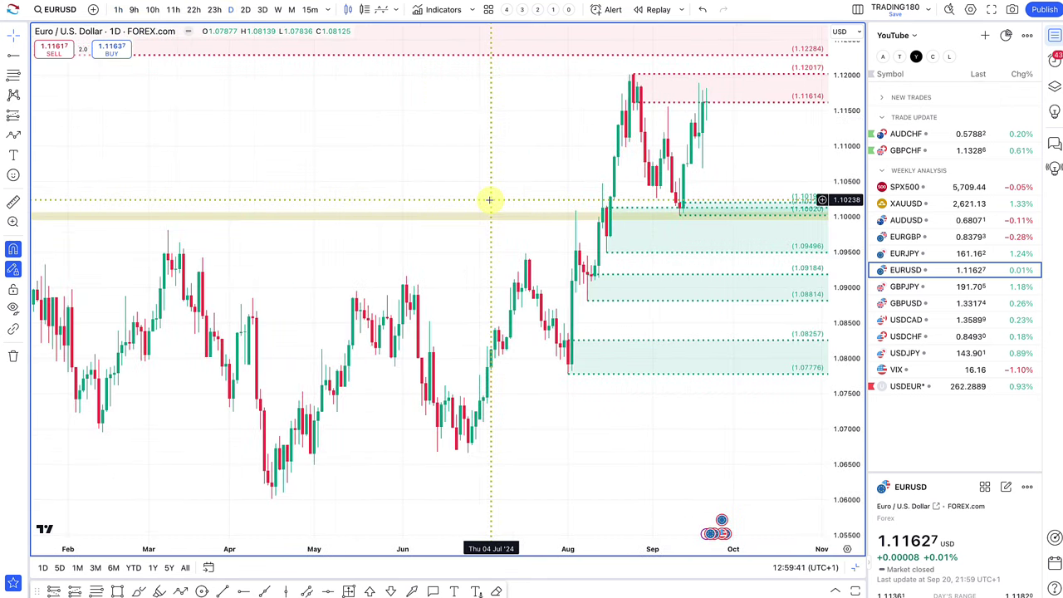
pyautogui.scroll(4, 441, 194)
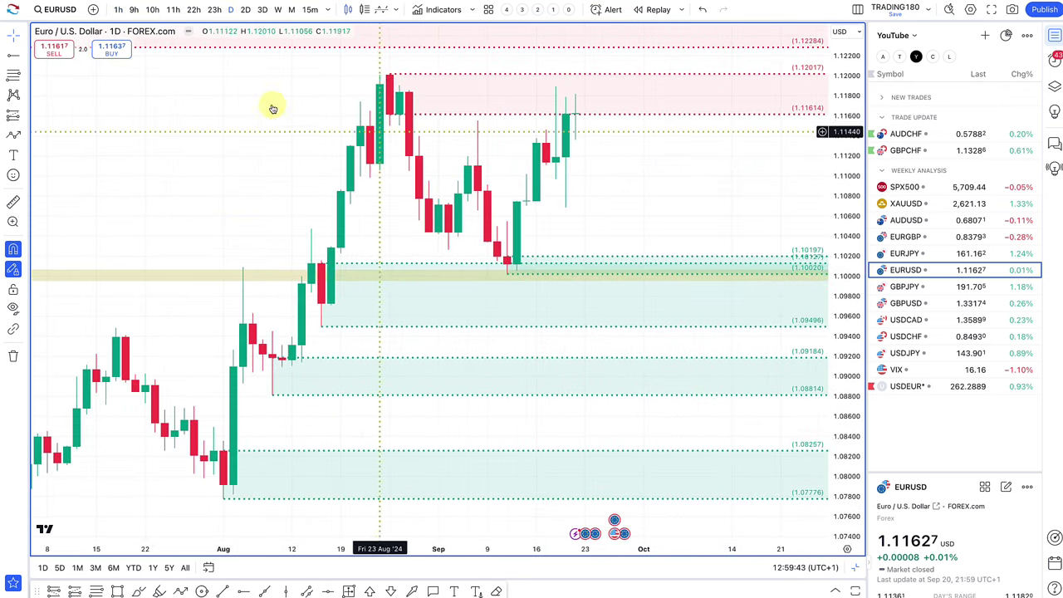
pyautogui.click(12, 137)
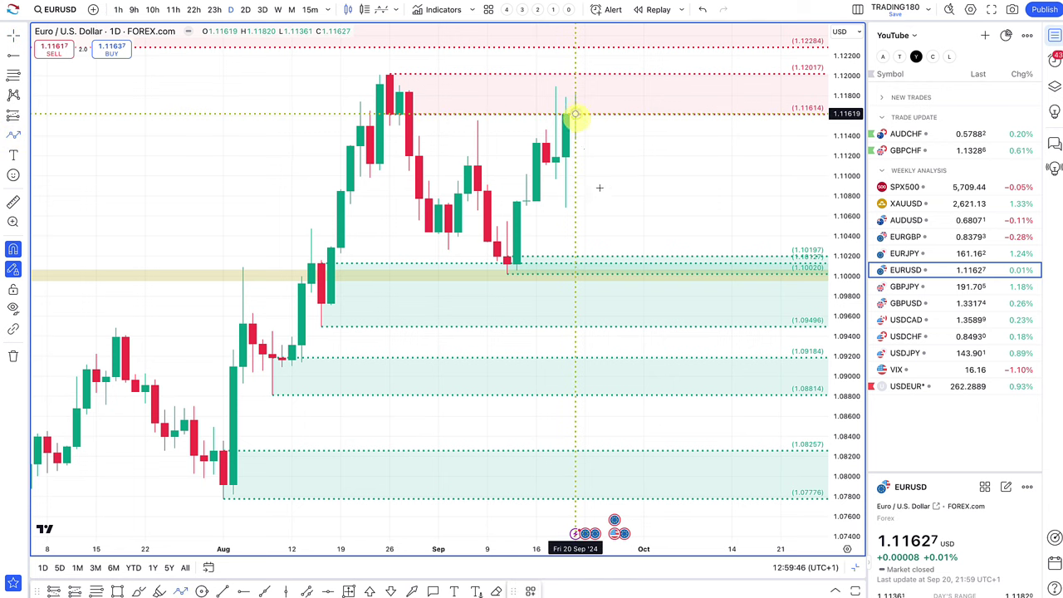
pyautogui.moveTo(575, 113); pyautogui.dragTo(395, 126)
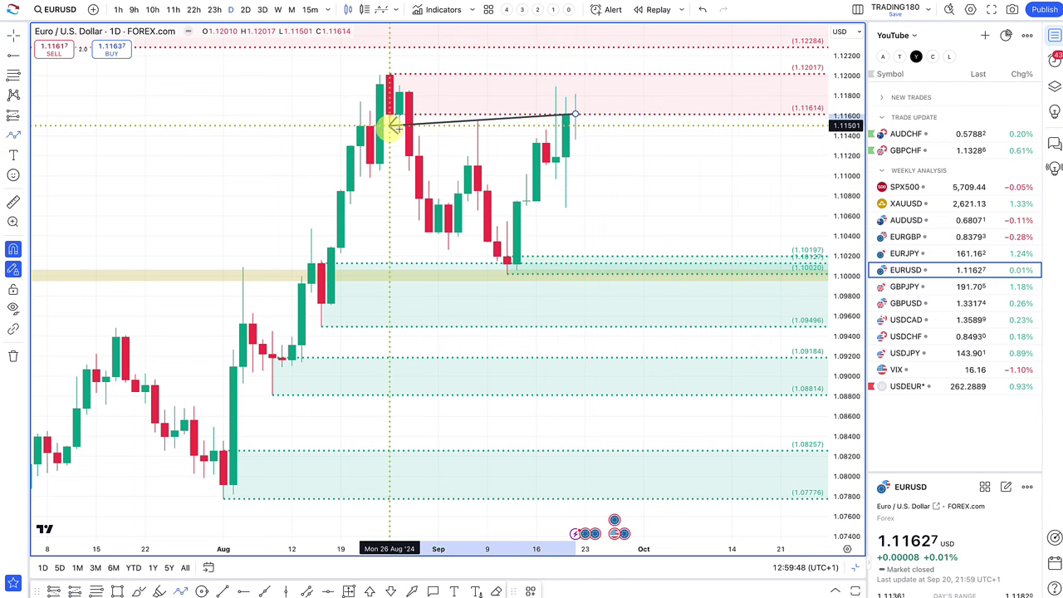
pyautogui.press('Escape')
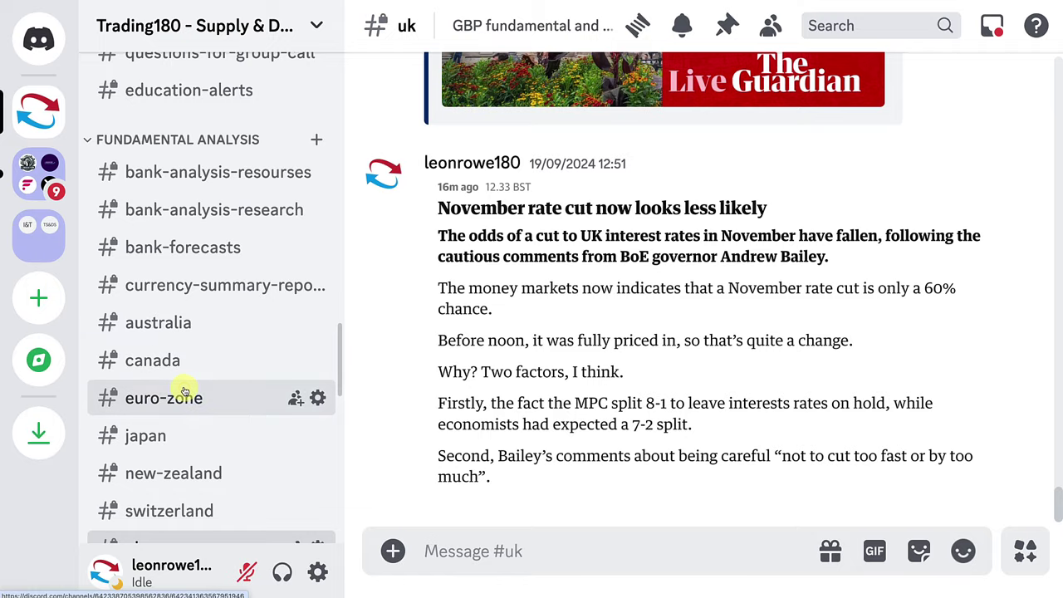
# Switch to Discord, open the euro-zone channel and read the highlighted 19 September passages on ECB rate-cut expectations.
pyautogui.click(232, 396)
pyautogui.scroll(5, 494, 387)
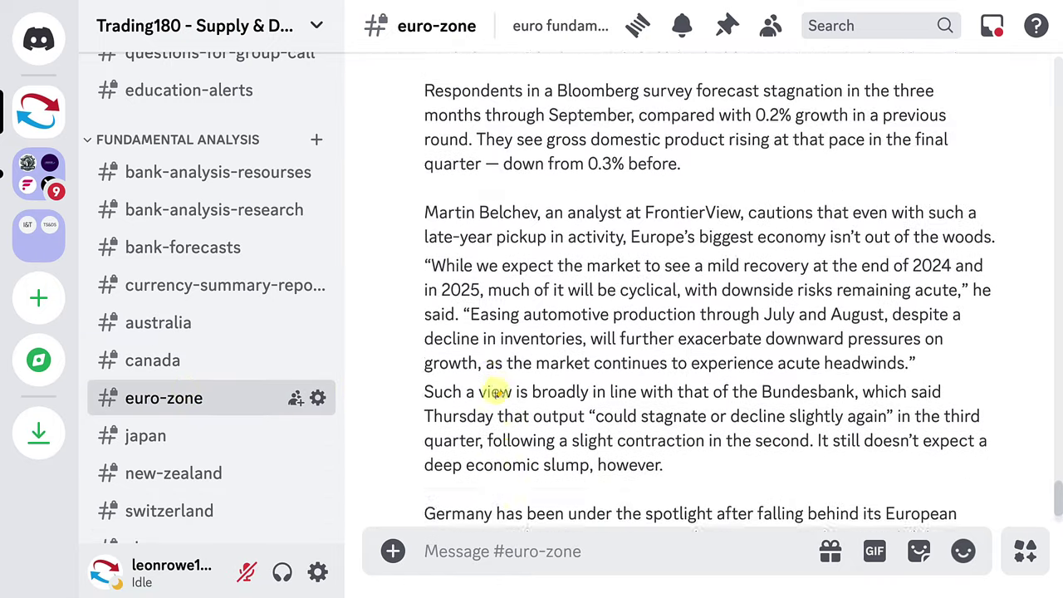
pyautogui.scroll(10, 494, 390)
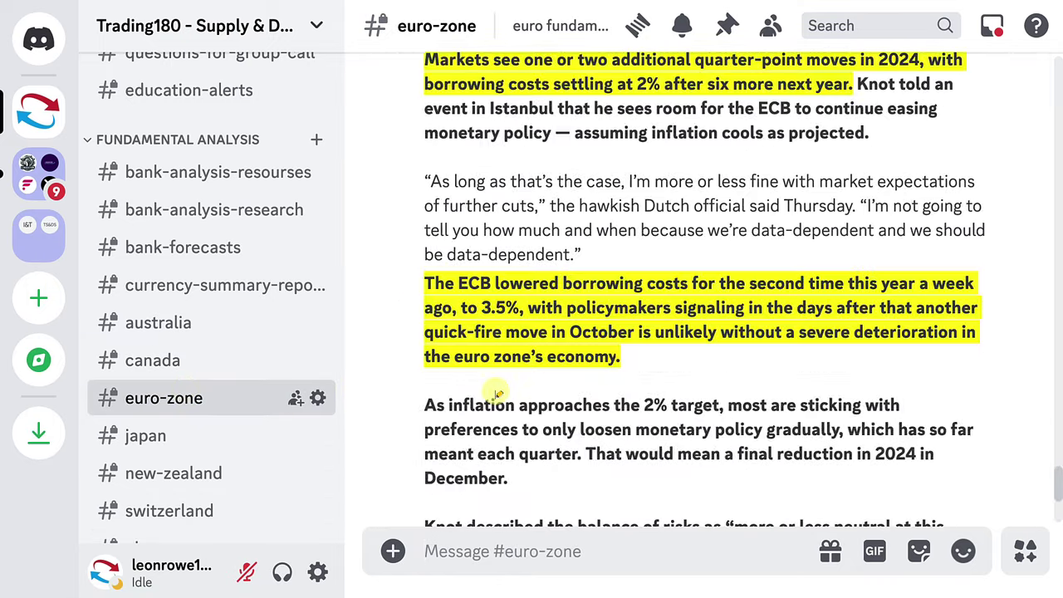
pyautogui.scroll(2, 497, 397)
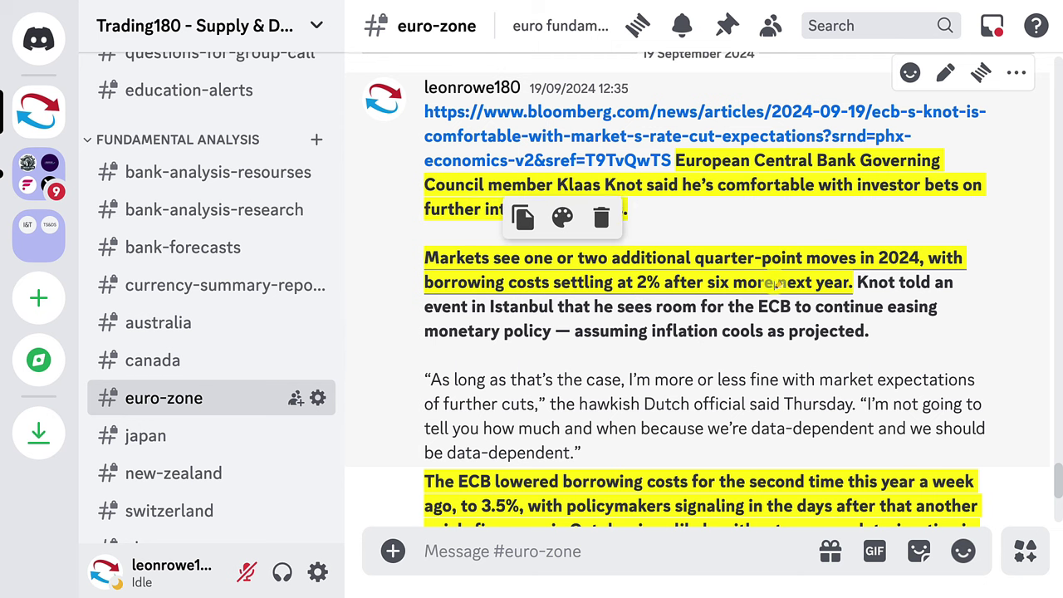
pyautogui.scroll(-2, 834, 391)
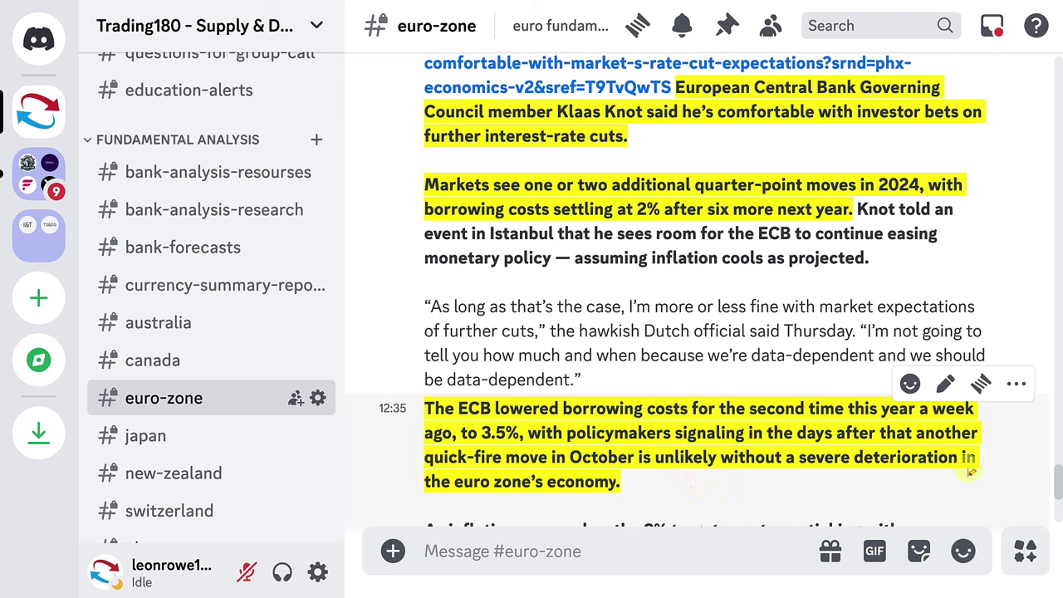
pyautogui.moveTo(587, 480)
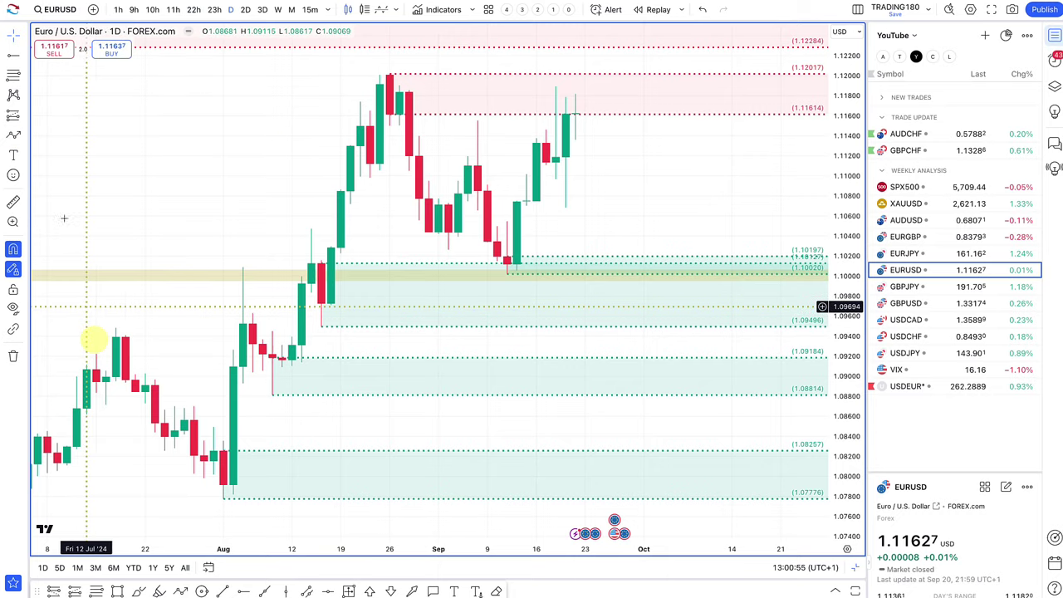
# Back on the EURUSD chart, brush "50 25" above "X 25 25", circle the first lower 25 and add an arrow to the upper 25.
pyautogui.click(138, 591)
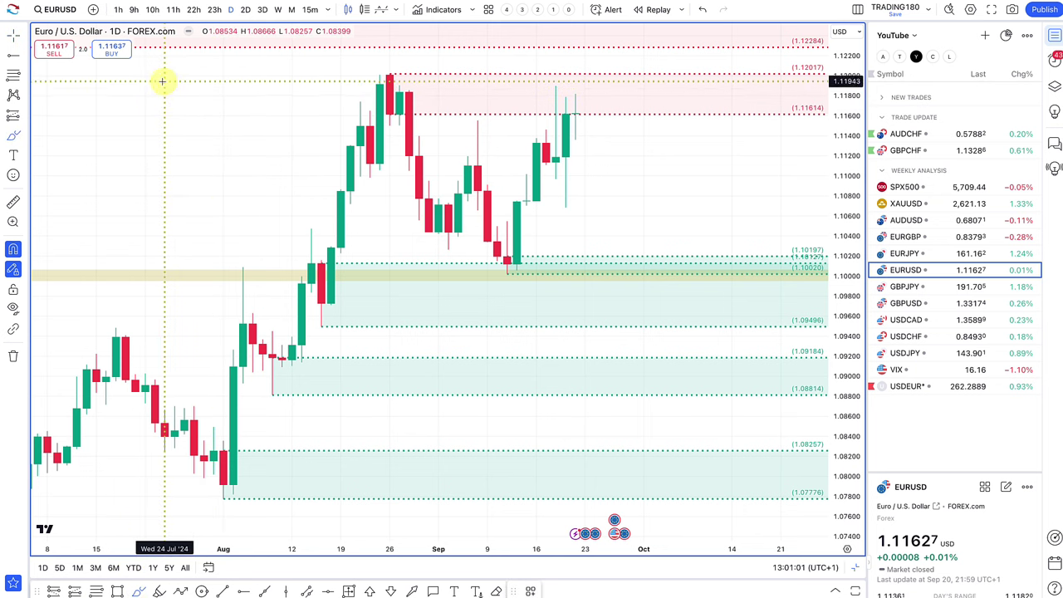
pyautogui.moveTo(166, 77)
pyautogui.mouseDown()
pyautogui.moveTo(143, 95)
pyautogui.moveTo(163, 101)
pyautogui.moveTo(146, 115)
pyautogui.moveTo(174, 76)
pyautogui.moveTo(188, 107)
pyautogui.moveTo(186, 83)
pyautogui.mouseUp()
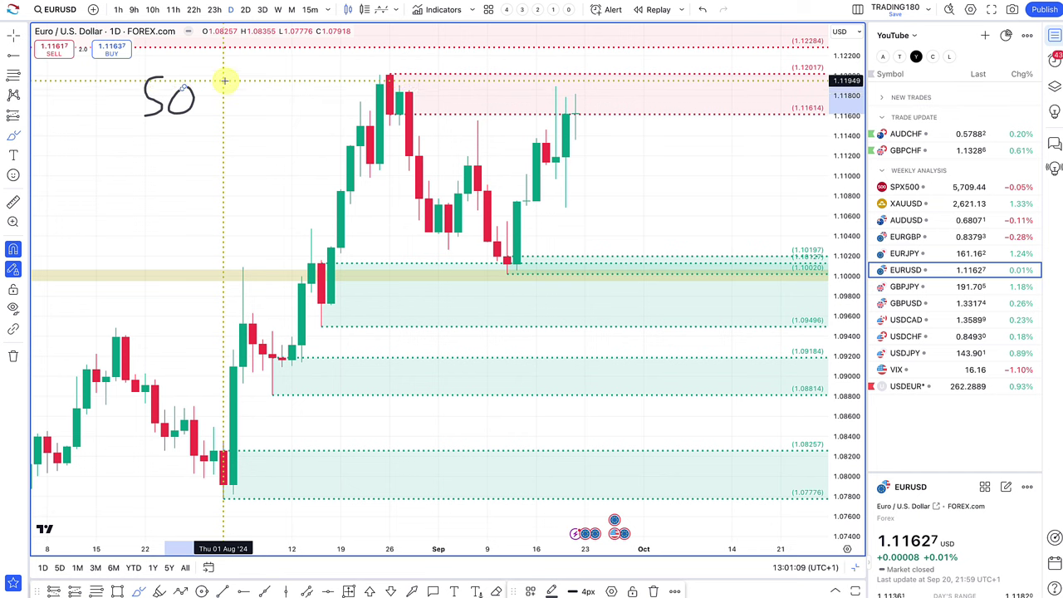
pyautogui.moveTo(224, 80)
pyautogui.mouseDown()
pyautogui.moveTo(240, 87)
pyautogui.moveTo(236, 106)
pyautogui.moveTo(253, 107)
pyautogui.moveTo(254, 78)
pyautogui.moveTo(280, 95)
pyautogui.moveTo(261, 105)
pyautogui.mouseUp()
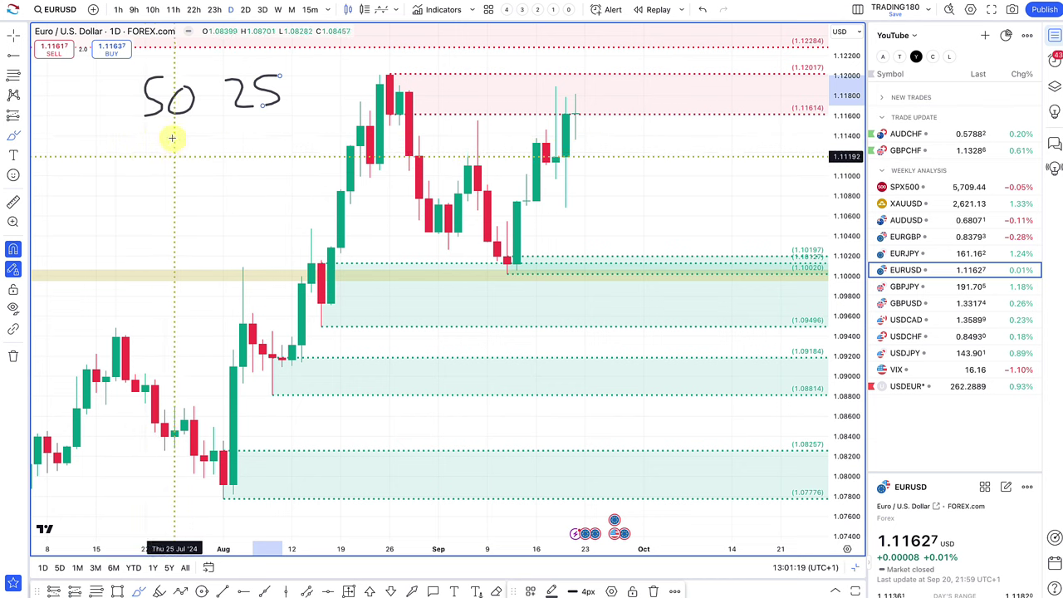
pyautogui.moveTo(154, 135)
pyautogui.mouseDown()
pyautogui.moveTo(181, 164)
pyautogui.moveTo(183, 155)
pyautogui.mouseUp()
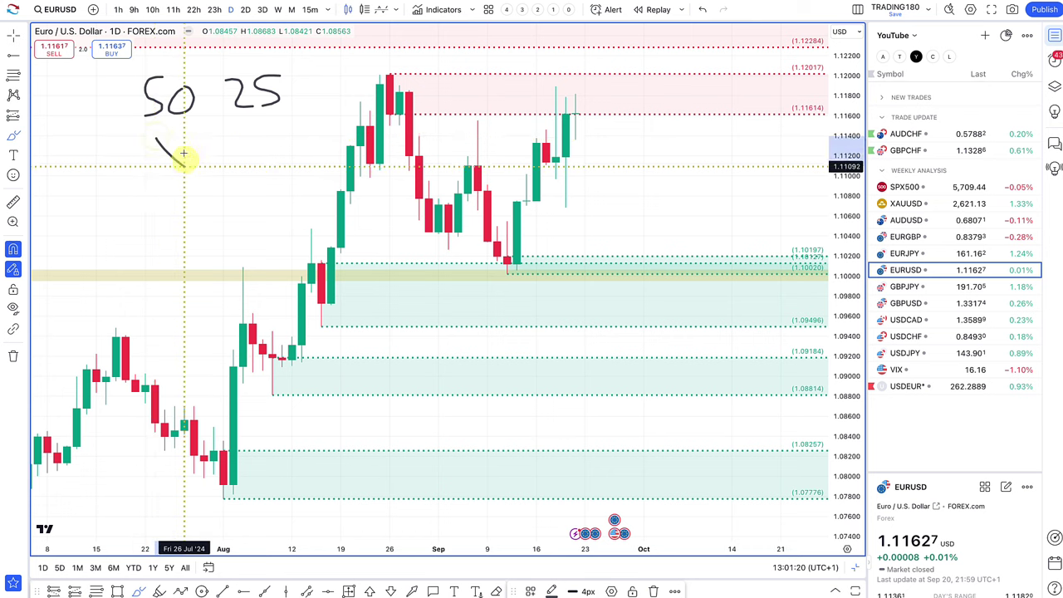
pyautogui.click(229, 150)
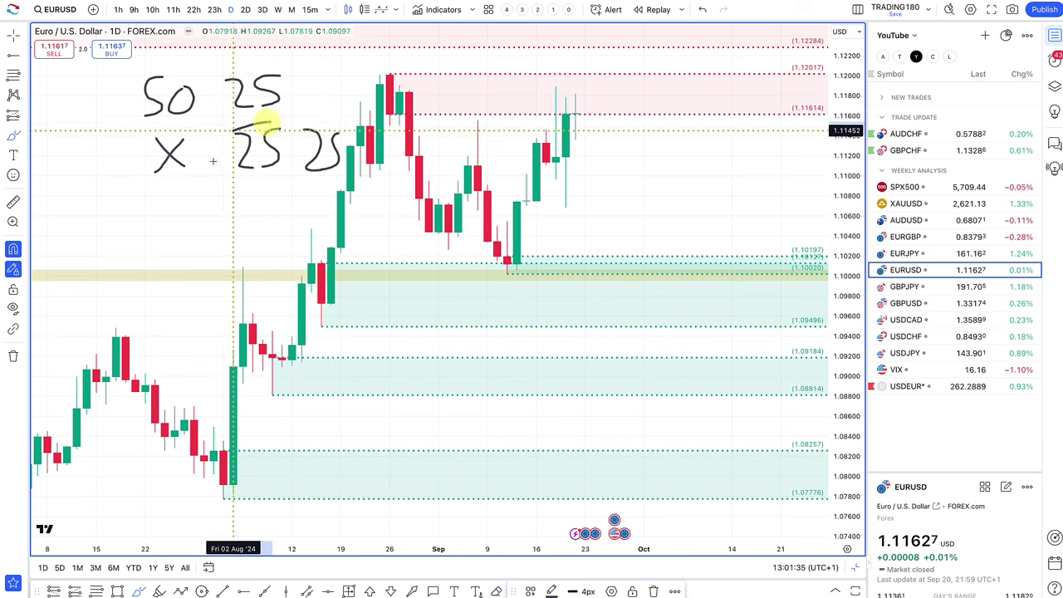
pyautogui.moveTo(267, 116)
pyautogui.mouseDown()
pyautogui.moveTo(266, 177)
pyautogui.moveTo(280, 115)
pyautogui.mouseUp()
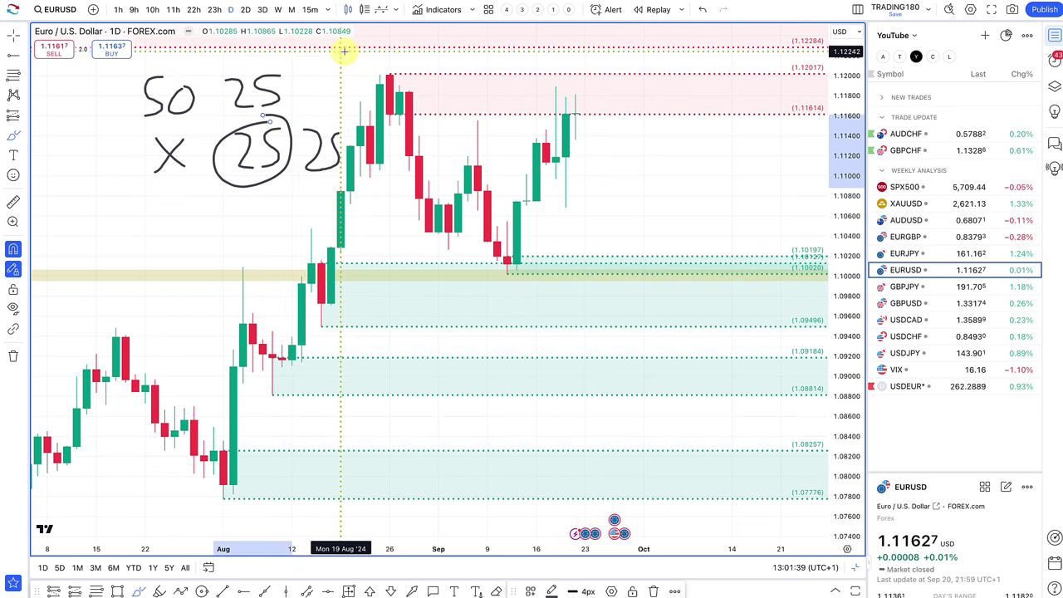
pyautogui.moveTo(292, 77); pyautogui.dragTo(341, 54)
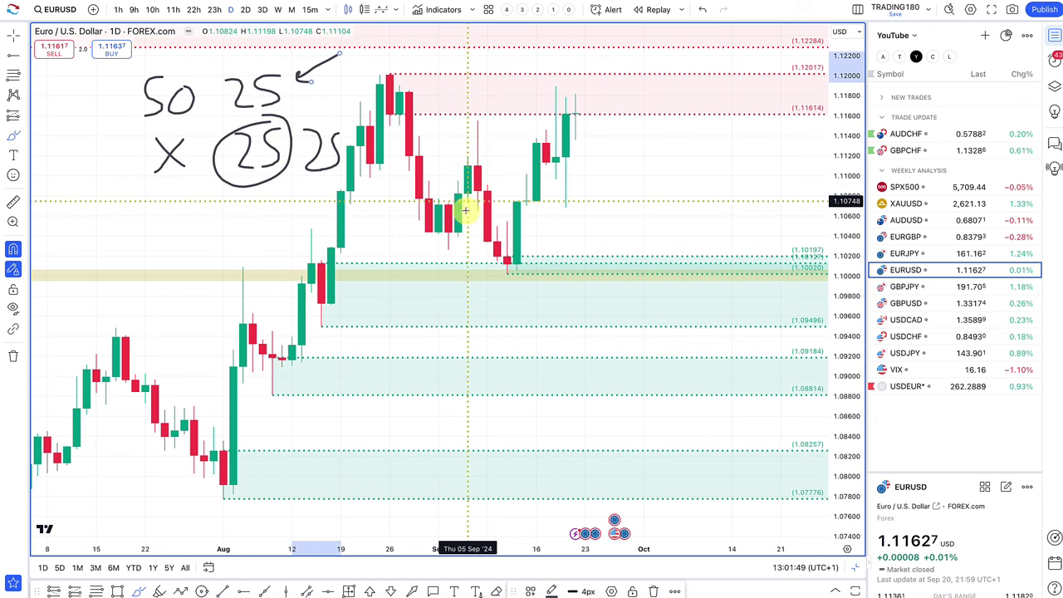
# Brush a curve along the EURUSD swings from the early August low to the 20 September price, and undo all brush drawings.
pyautogui.moveTo(226, 449); pyautogui.dragTo(324, 246)
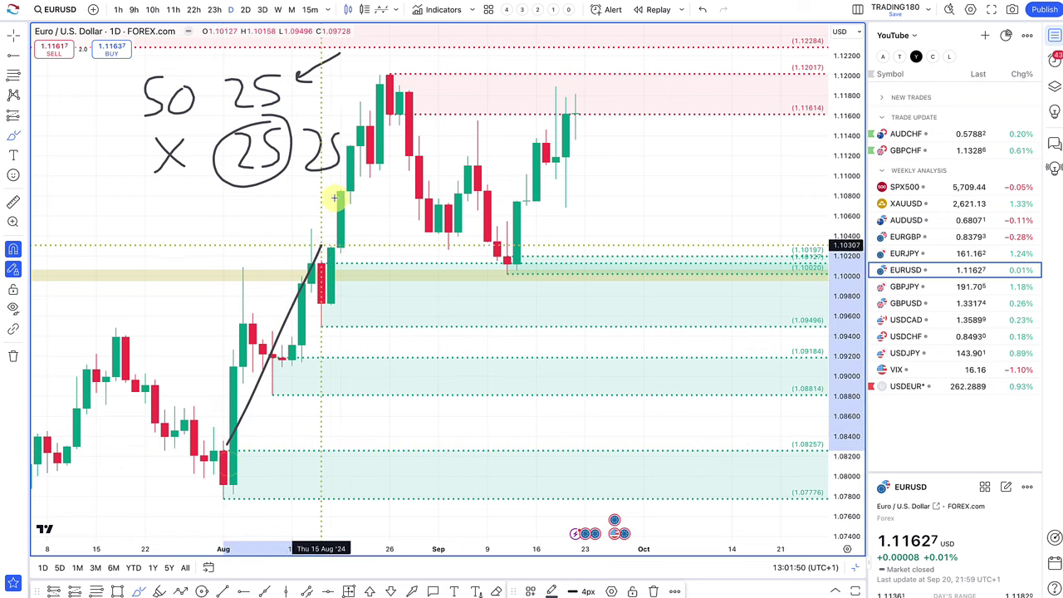
pyautogui.moveTo(334, 198)
pyautogui.mouseDown()
pyautogui.moveTo(363, 105)
pyautogui.moveTo(380, 94)
pyautogui.moveTo(449, 224)
pyautogui.moveTo(507, 251)
pyautogui.moveTo(584, 101)
pyautogui.mouseUp()
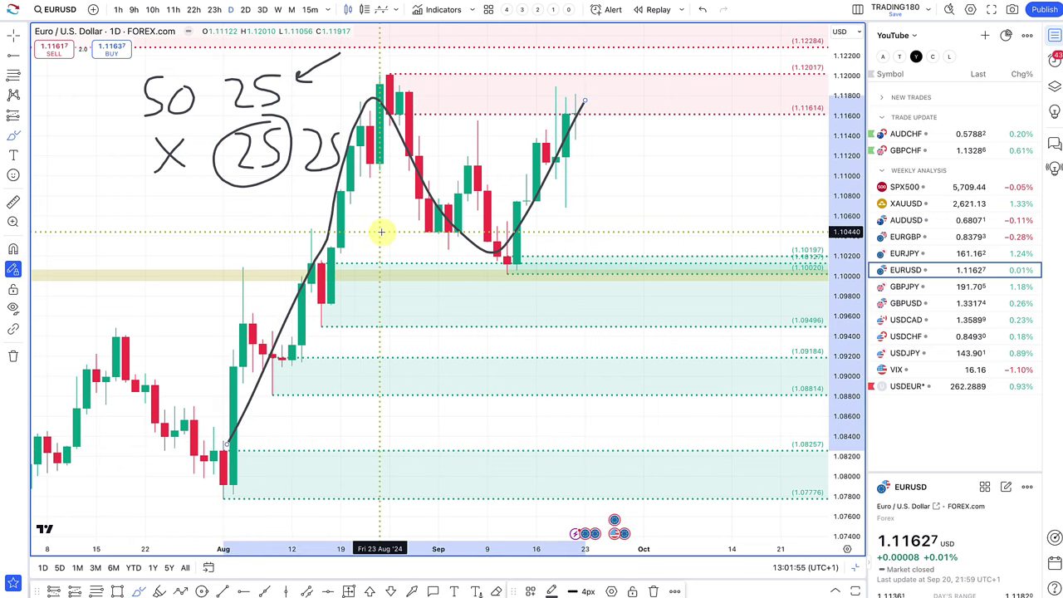
pyautogui.hotkey('ctrl', 'z')
pyautogui.hotkey('ctrl', 'z')
pyautogui.hotkey('ctrl', 'z')
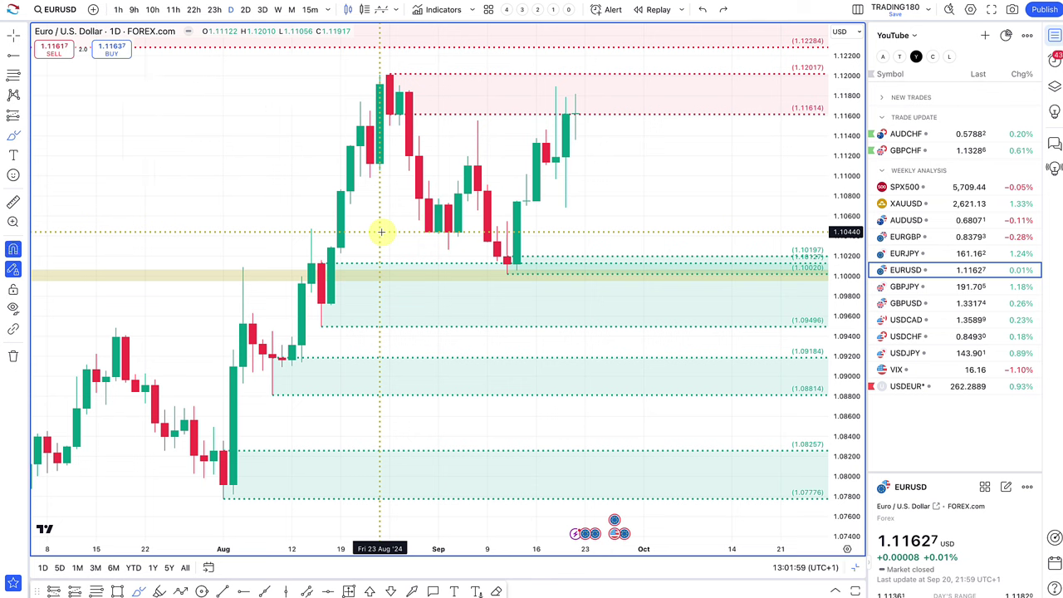
# Draw a EURUSD projection path from 1.11627 on 20 September down to about 1.1006 on 27 September and up to about 1.110.
pyautogui.click(181, 591)
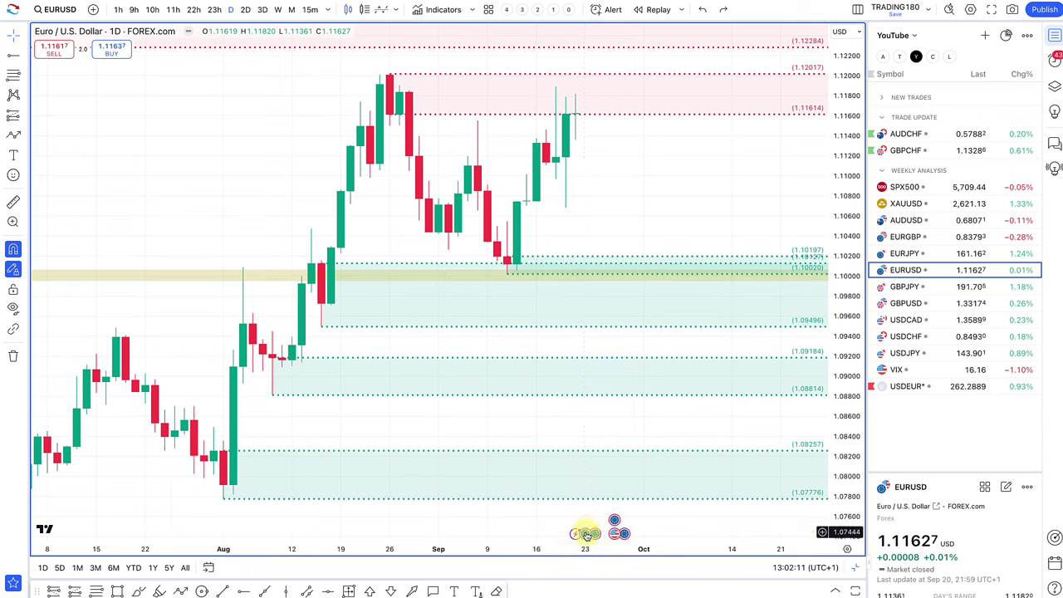
pyautogui.moveTo(586, 534)
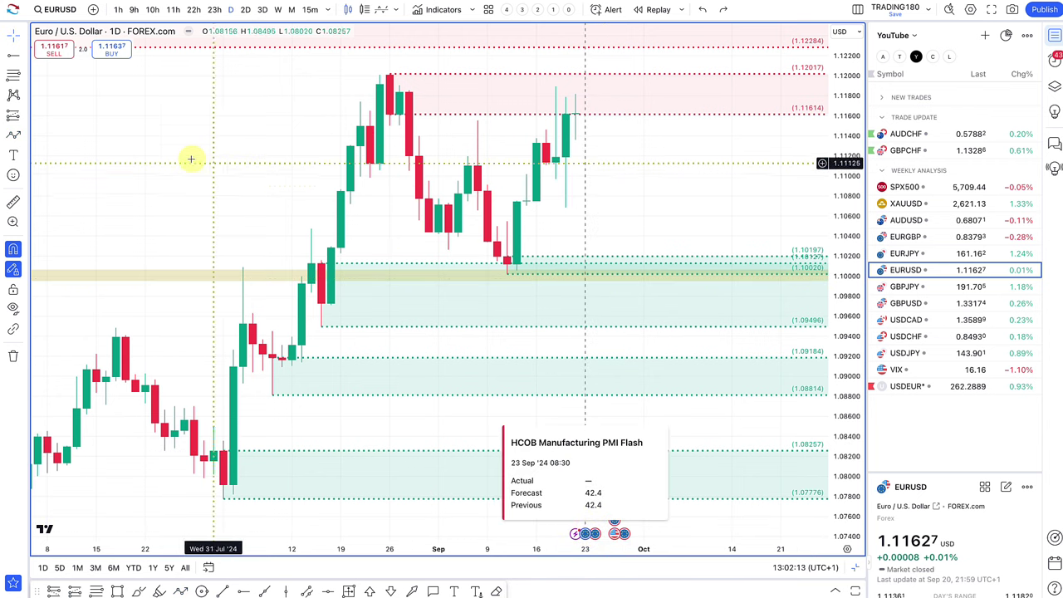
pyautogui.click(19, 137)
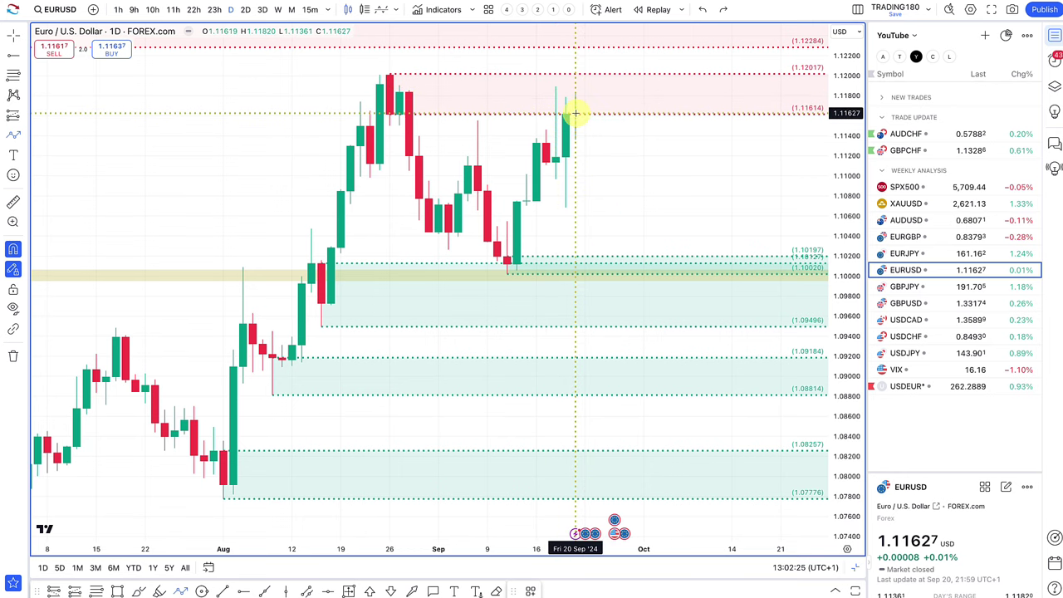
pyautogui.click(576, 112)
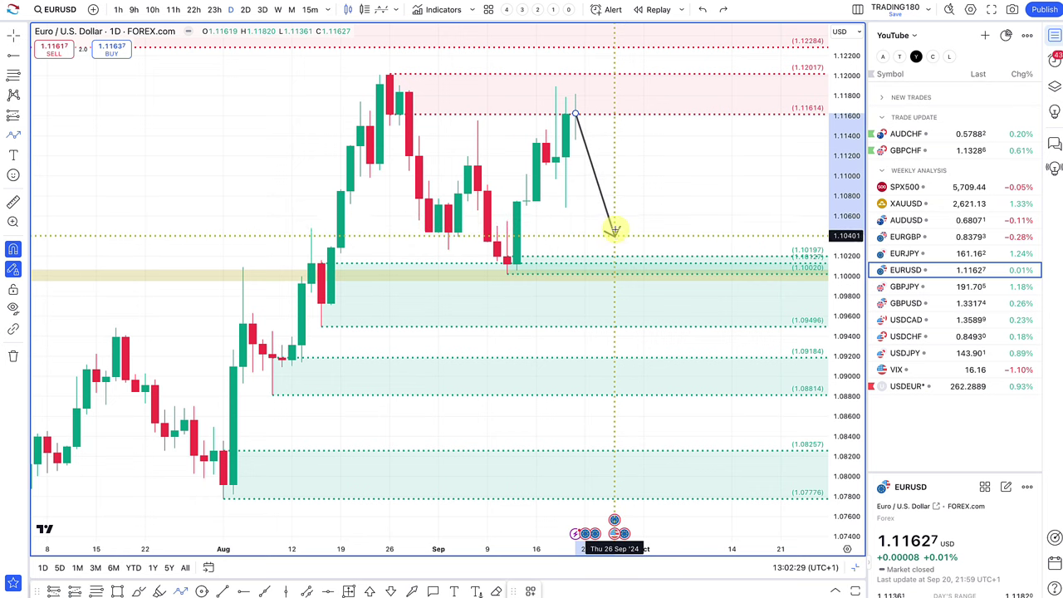
pyautogui.click(624, 268)
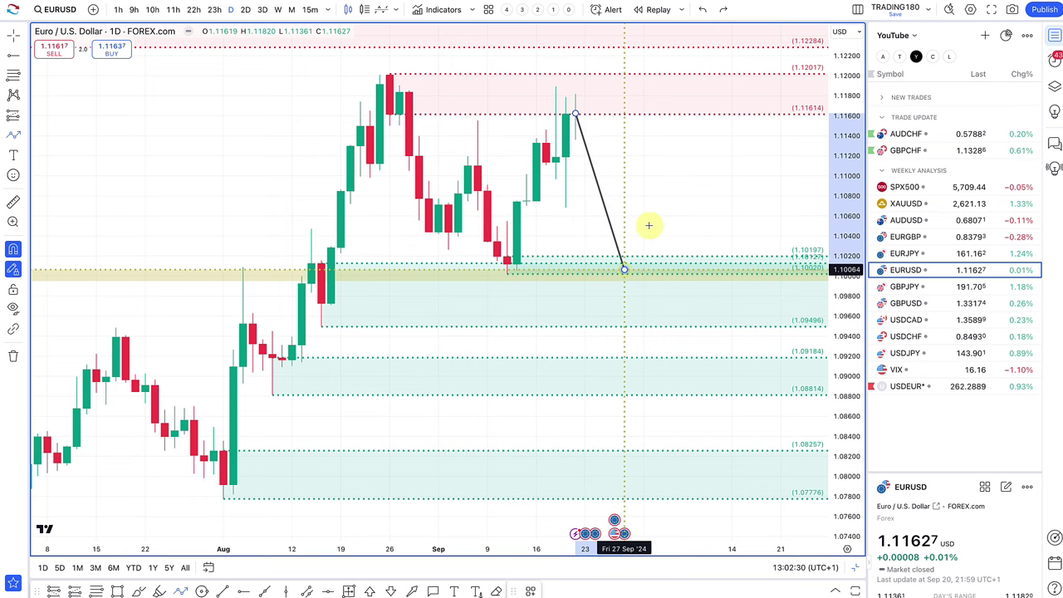
pyautogui.click(671, 180)
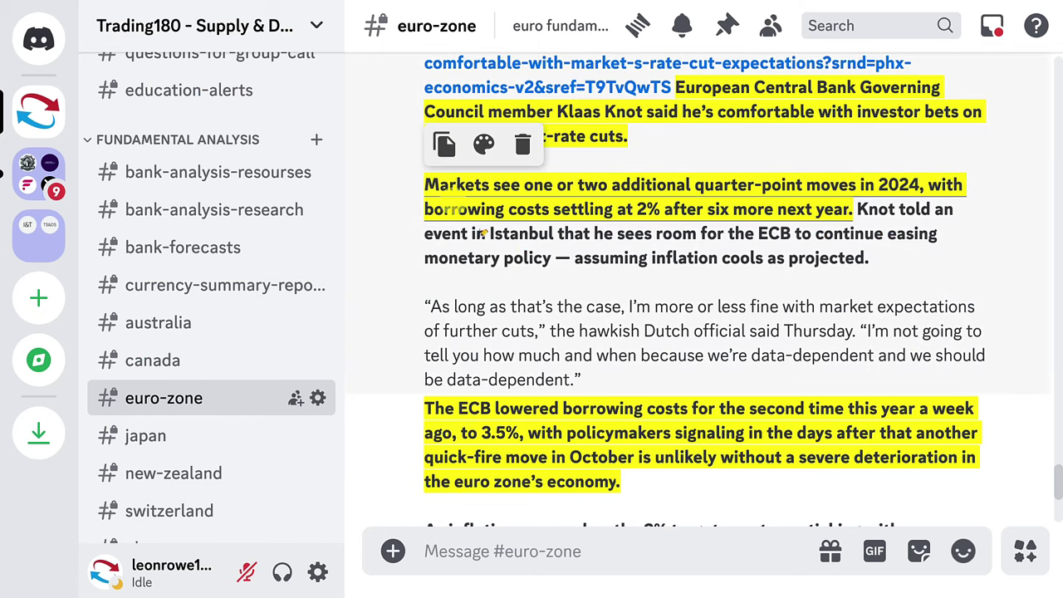
# Reread the highlighted ECB rate-cut passages in Discord's euro-zone channel, and return to the EURUSD chart to review the projection path.
pyautogui.click(630, 476)
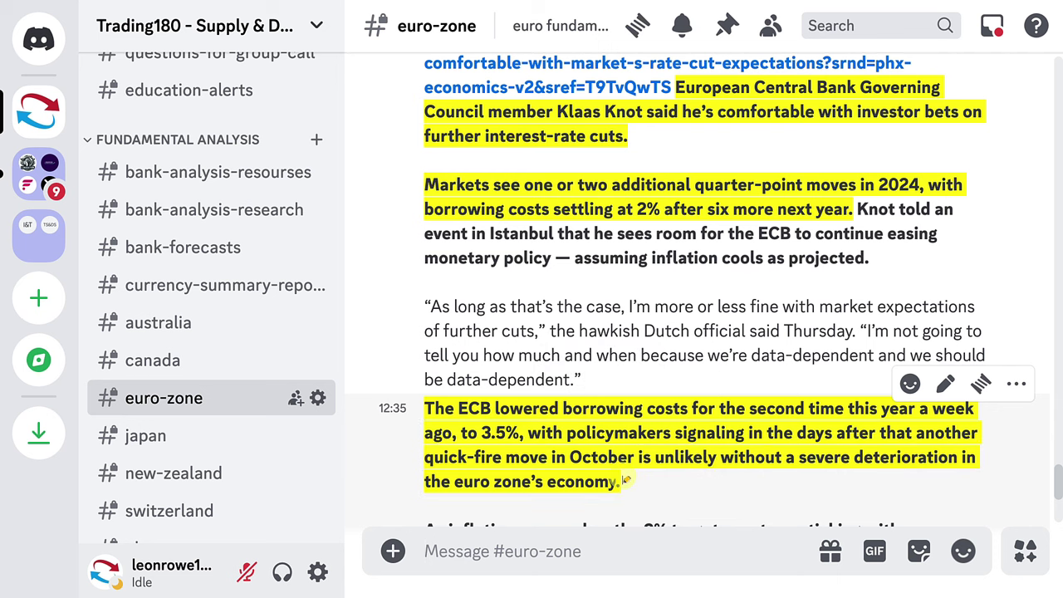
pyautogui.moveTo(641, 465)
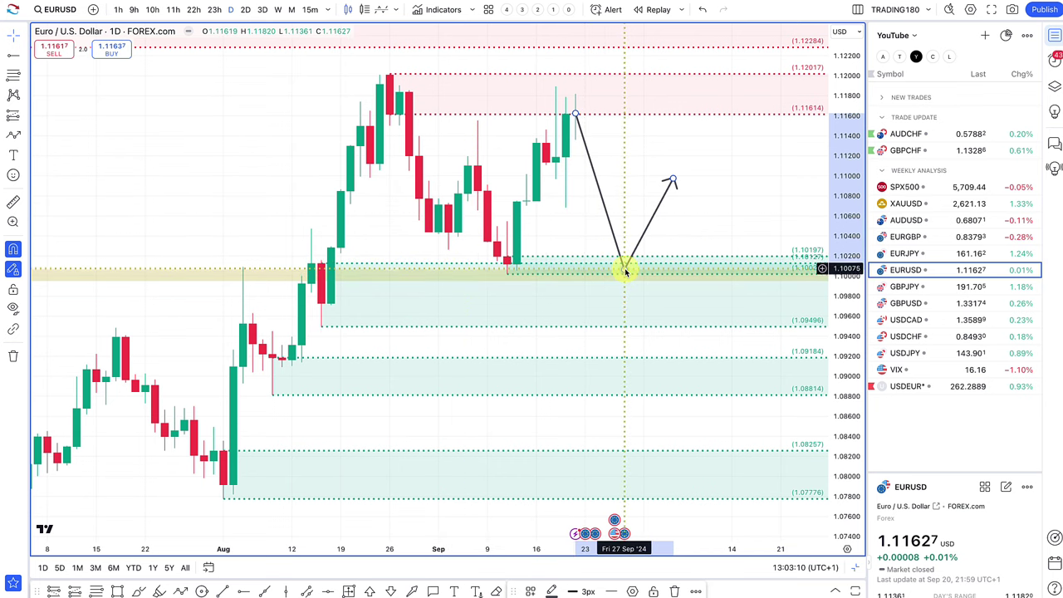
pyautogui.rightClick(590, 198)
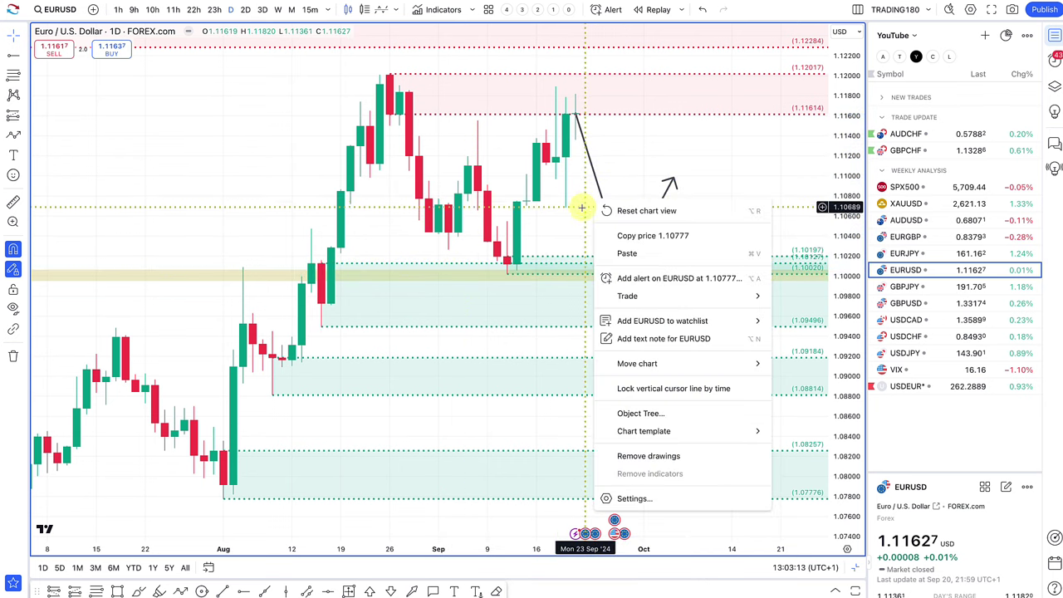
pyautogui.press('Escape')
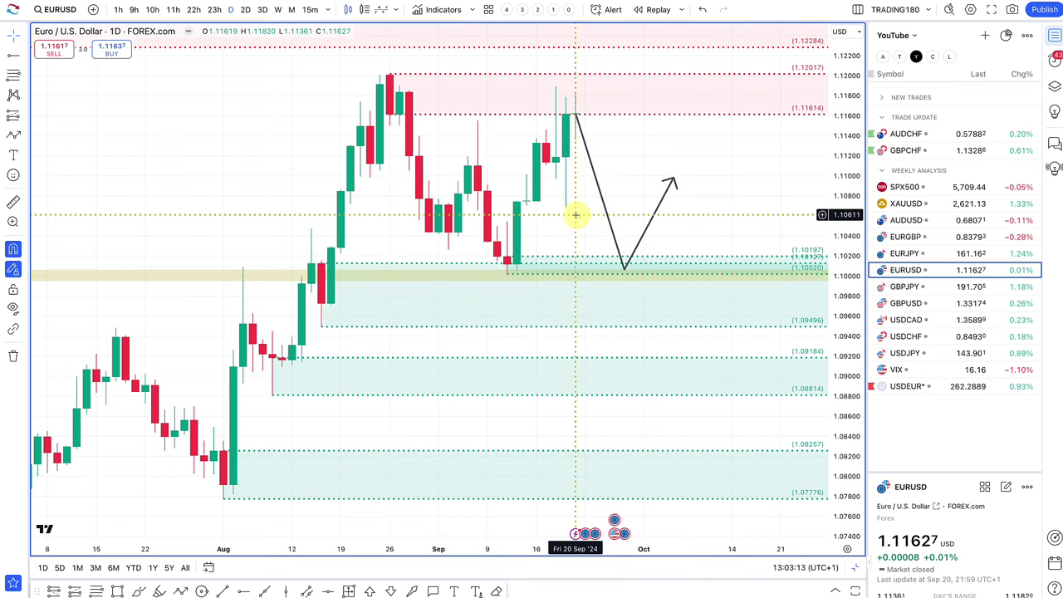
# Switch from EURUSD to the EURJPY chart and delete its outdated projection path.
pyautogui.click(625, 271)
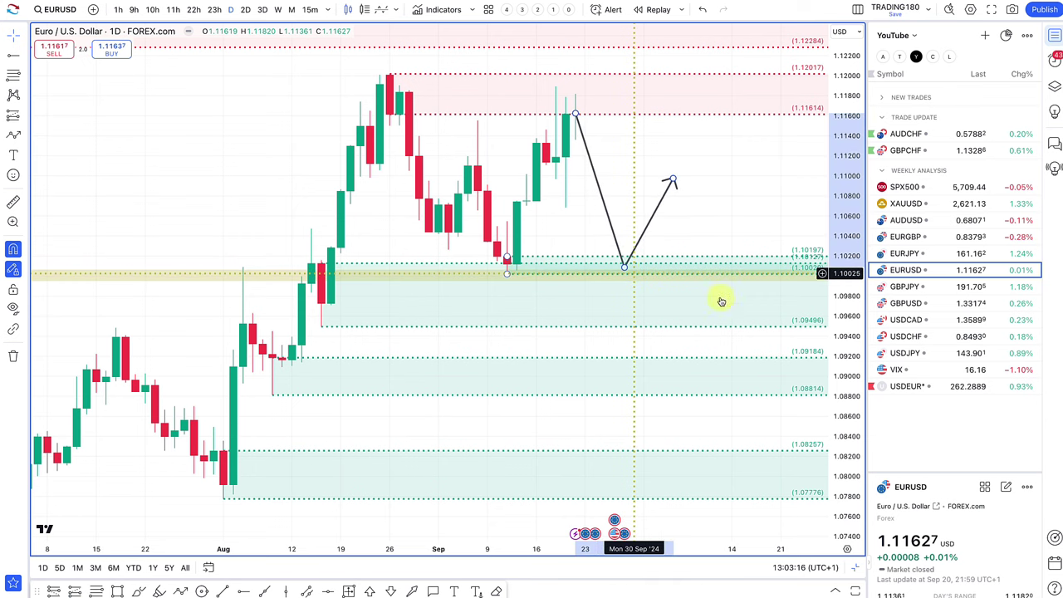
pyautogui.click(904, 252)
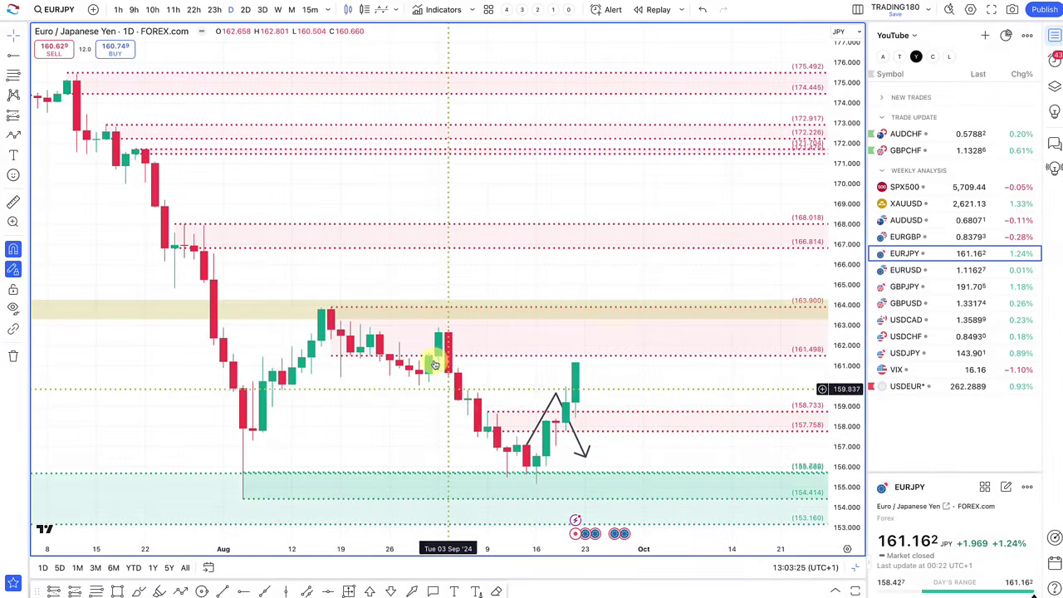
pyautogui.scroll(-2, 284, 321)
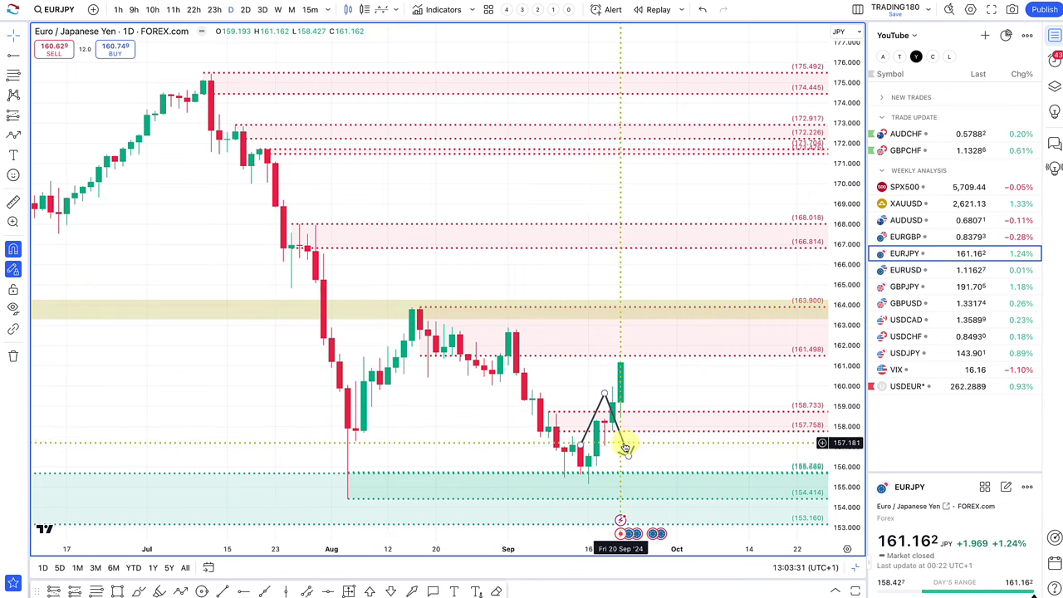
pyautogui.press('Delete')
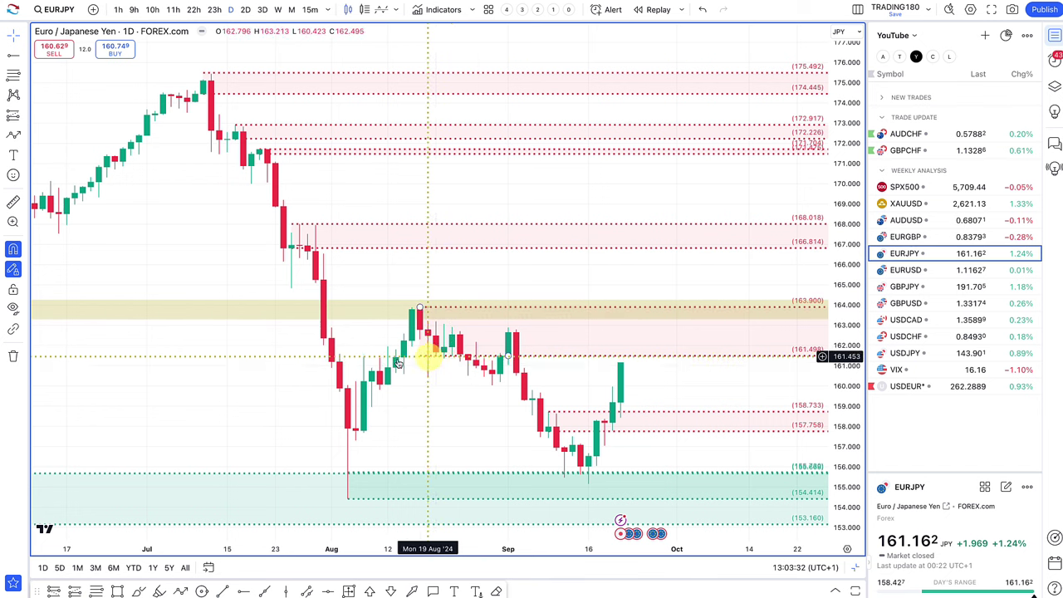
# Draw a EURJPY projection path from 161.162 on 20 September up to about 162.55 on 23 September and down to about 157.5 on 1 October.
pyautogui.click(14, 135)
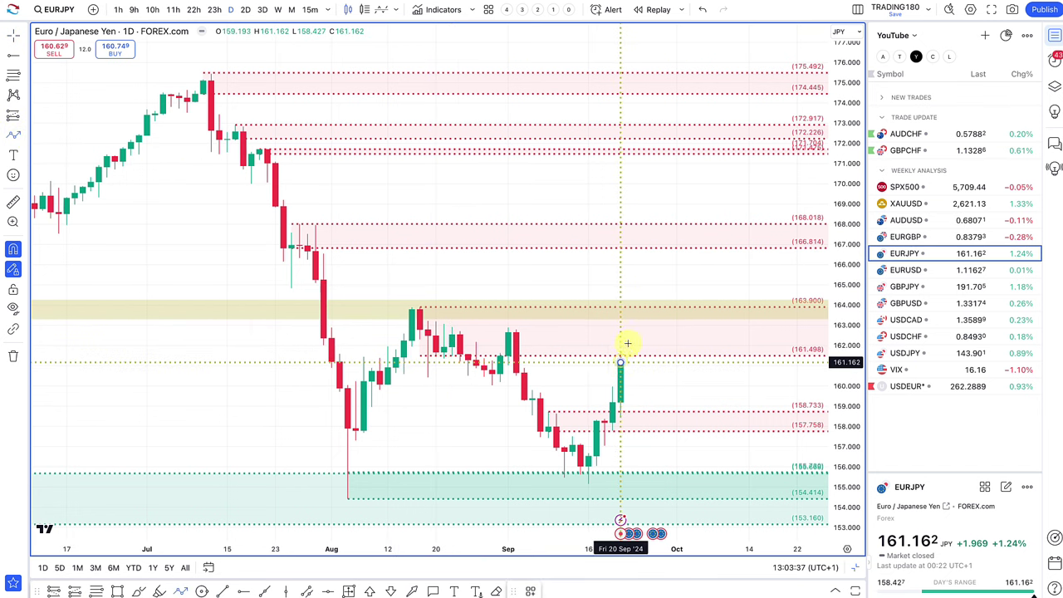
pyautogui.moveTo(629, 343); pyautogui.dragTo(630, 335)
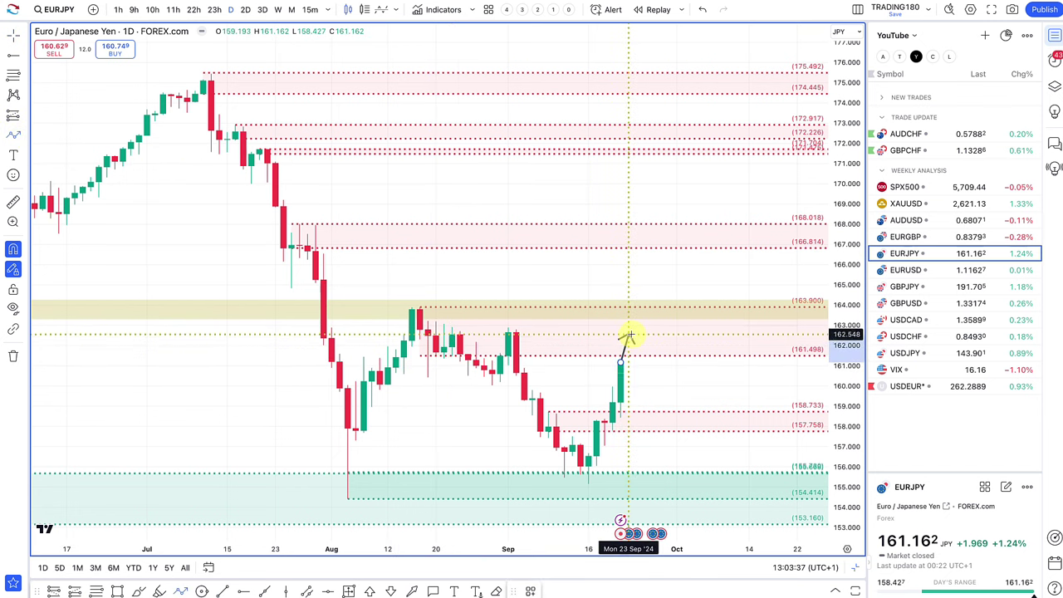
pyautogui.click(676, 433)
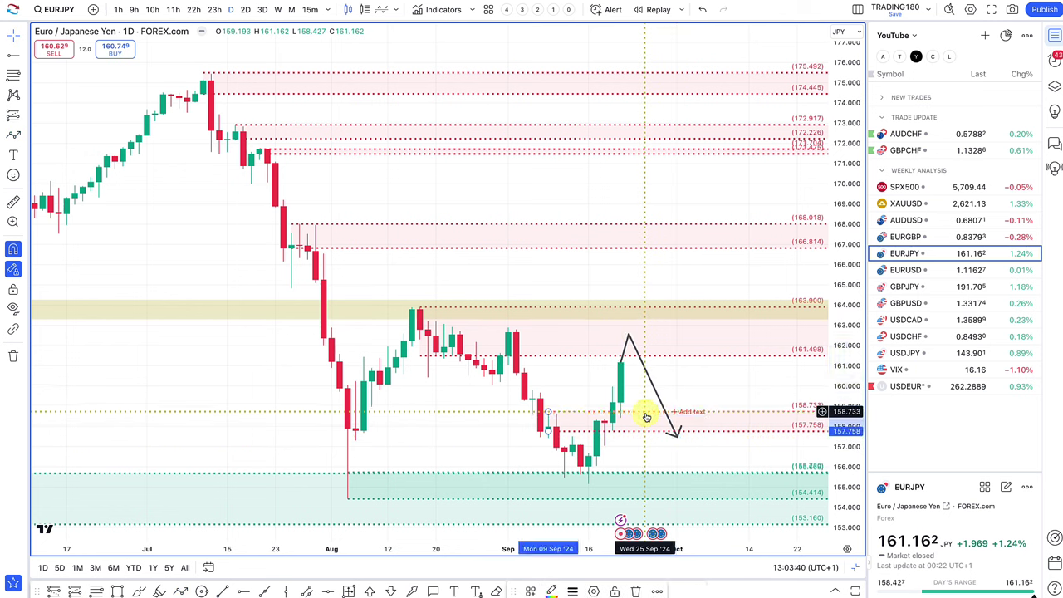
pyautogui.press('Escape')
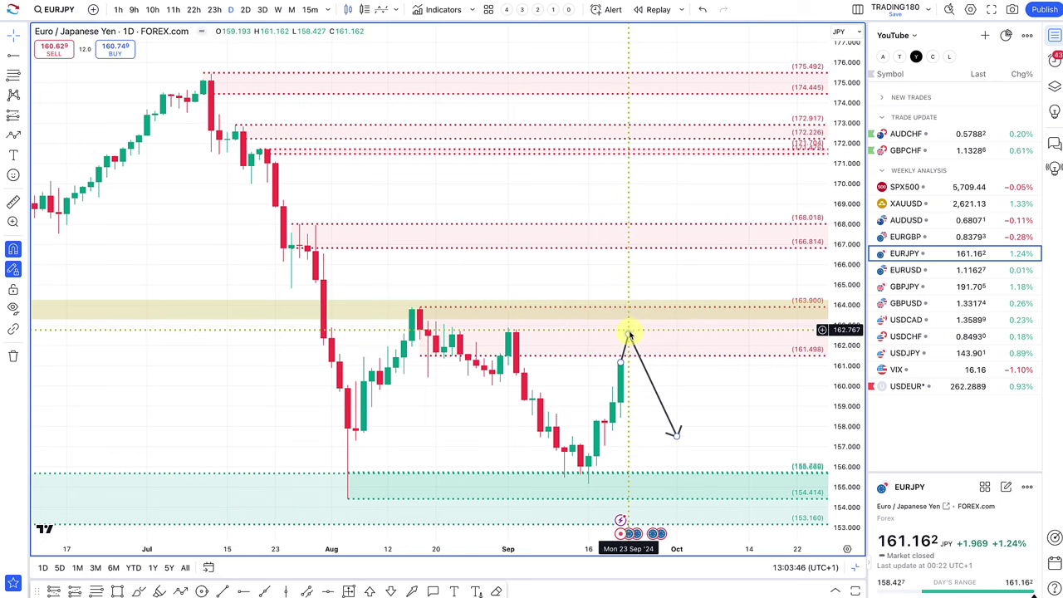
# Move the peak of the EURJPY projection path to about 162.6 on 24 September.
pyautogui.moveTo(640, 336); pyautogui.dragTo(644, 337)
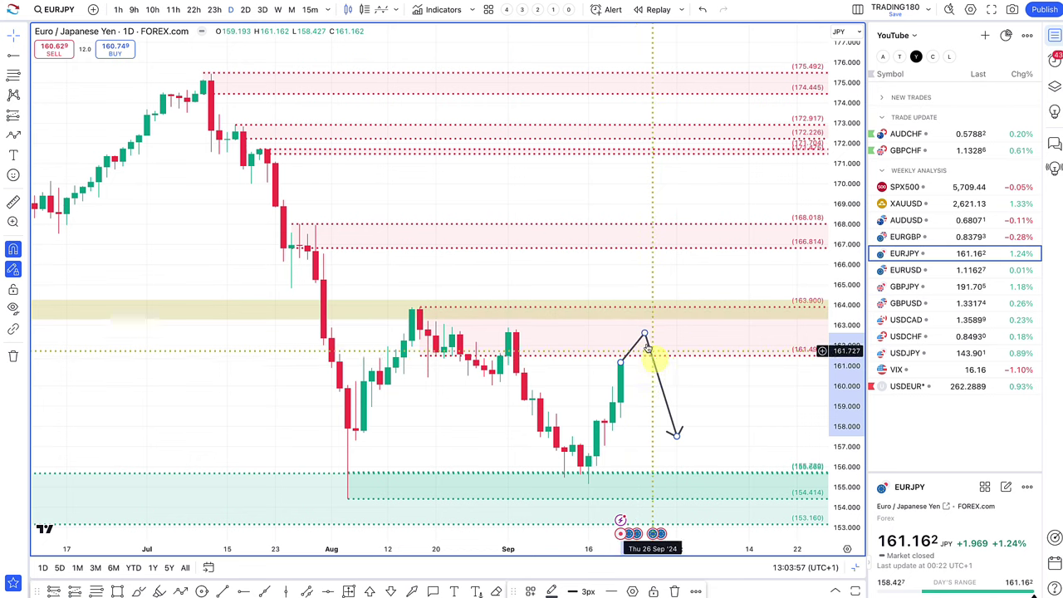
pyautogui.moveTo(644, 335); pyautogui.dragTo(634, 336)
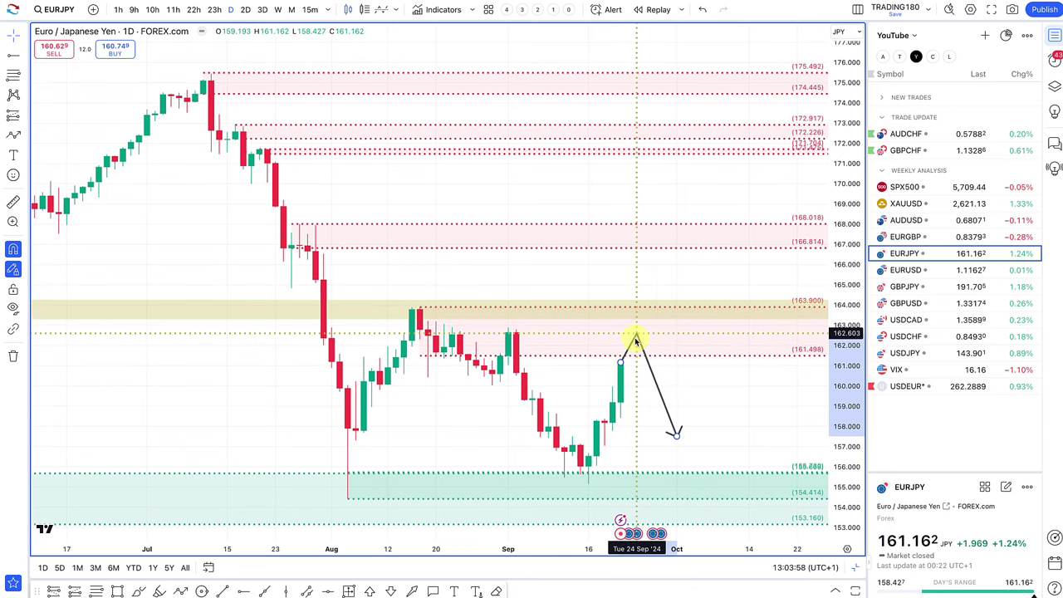
pyautogui.scroll(5, 635, 341)
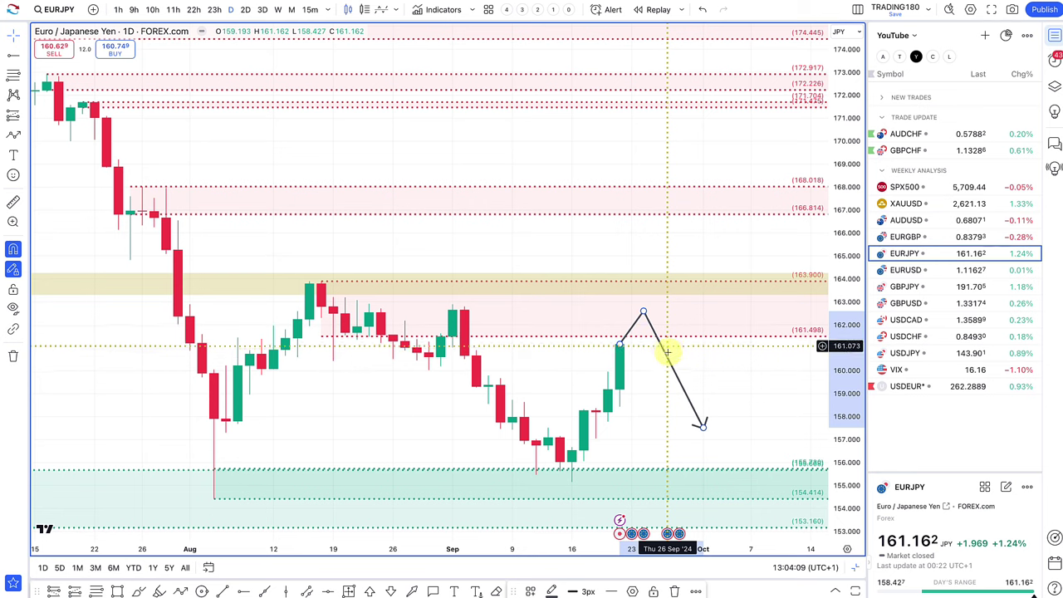
# Open the EURGBP chart and lower the upper edge of the green demand zone starting 17 July to 0.84085.
pyautogui.click(918, 238)
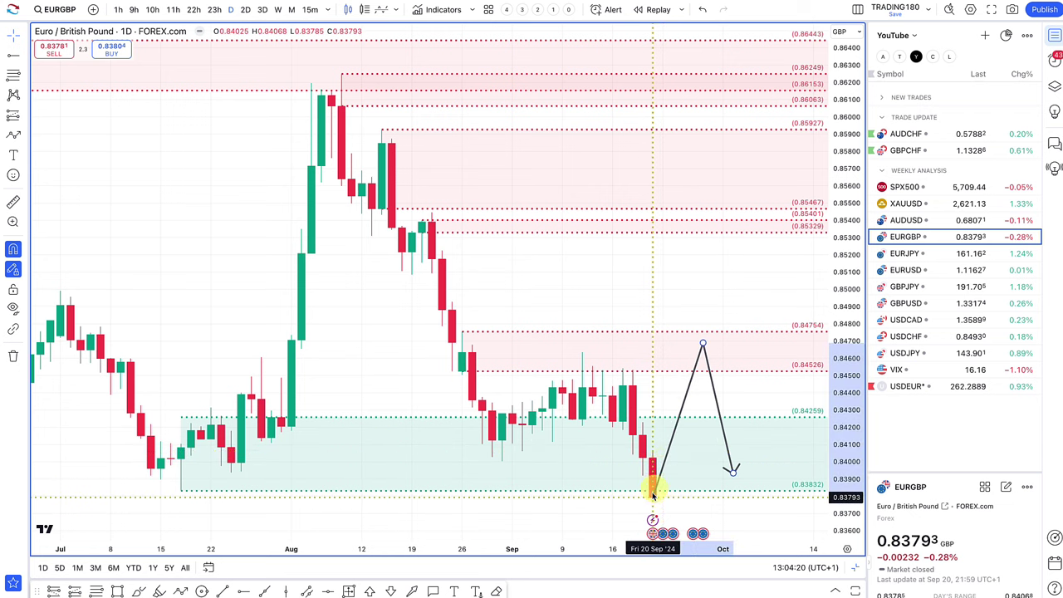
pyautogui.scroll(-2, 581, 463)
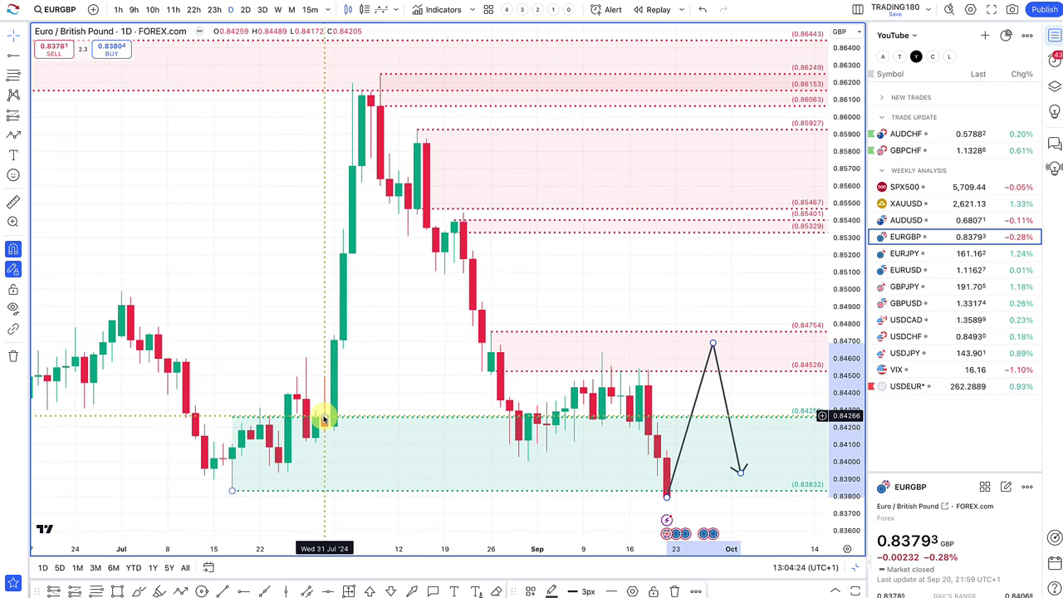
pyautogui.moveTo(299, 442); pyautogui.dragTo(281, 452)
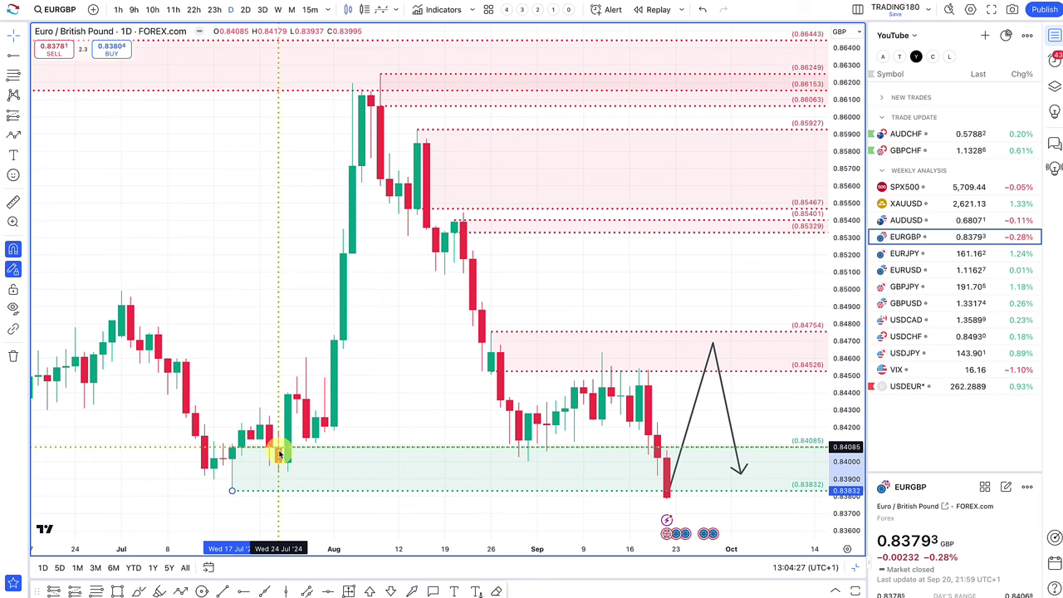
pyautogui.scroll(-2, 687, 394)
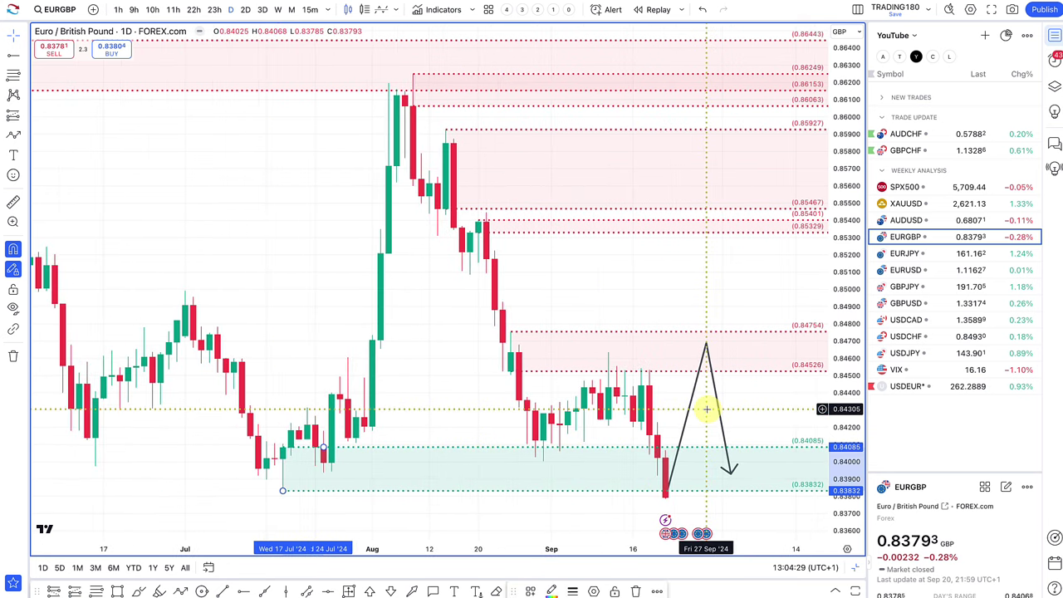
# Extend the lowest EURGBP supply zone down to 0.84234 and lower the projection path's peak to about 0.844.
pyautogui.hscroll(3, 707, 409)
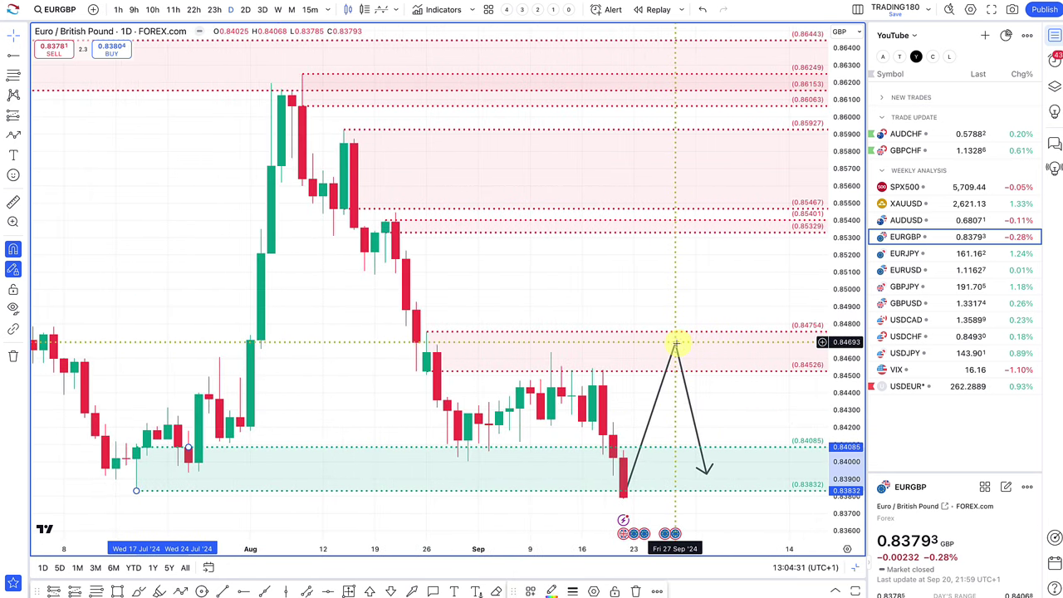
pyautogui.moveTo(675, 346); pyautogui.dragTo(675, 363)
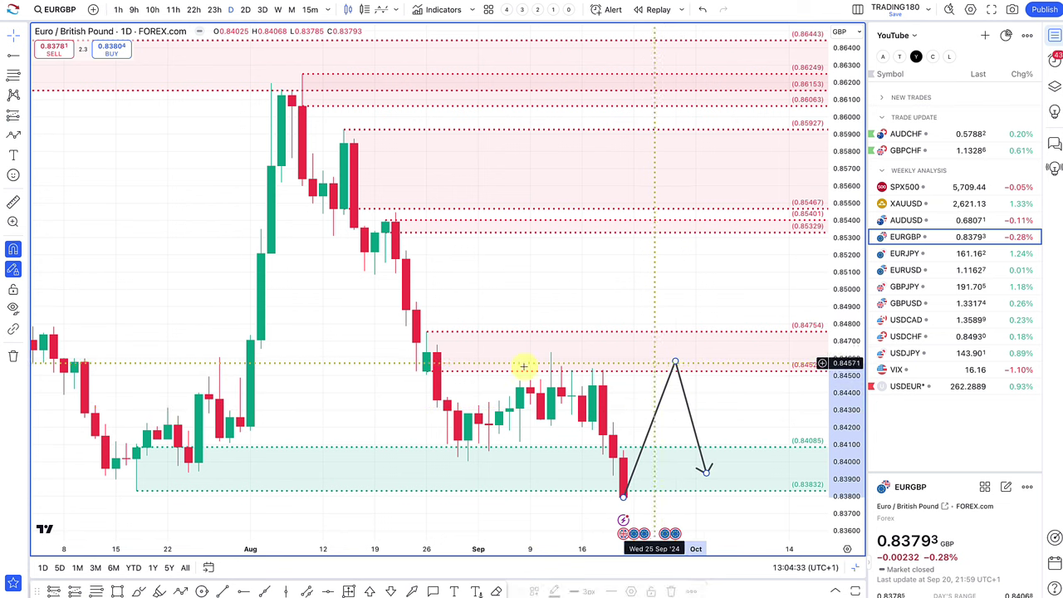
pyautogui.click(426, 373)
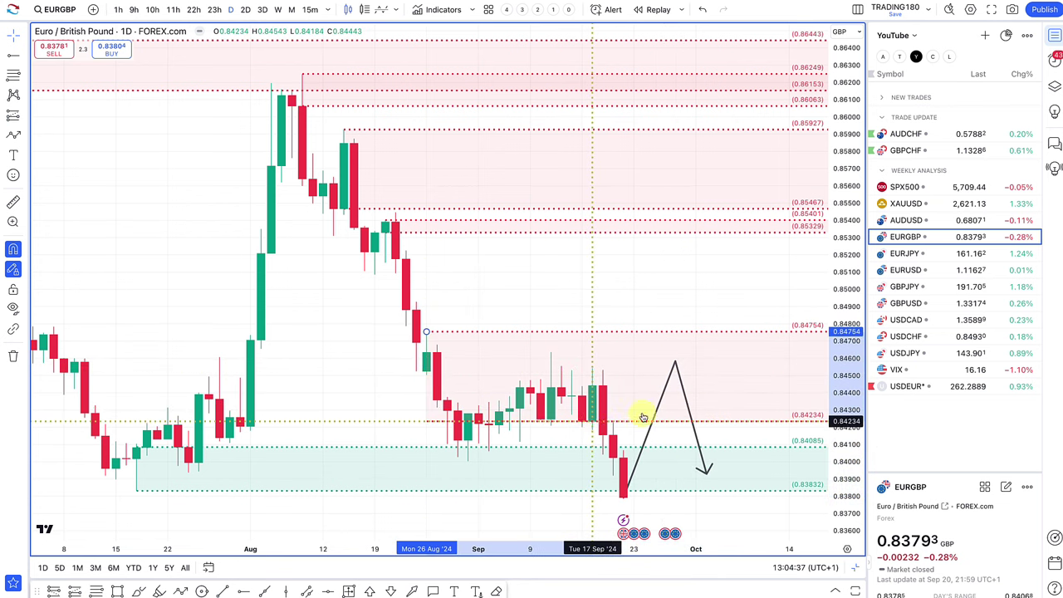
pyautogui.click(676, 363)
pyautogui.moveTo(675, 363); pyautogui.dragTo(675, 388)
# Draw a yellow horizontal band on EURGBP at the path's peak and adjust it to span 0.84392 to 0.84481.
pyautogui.scroll(-2, 588, 412)
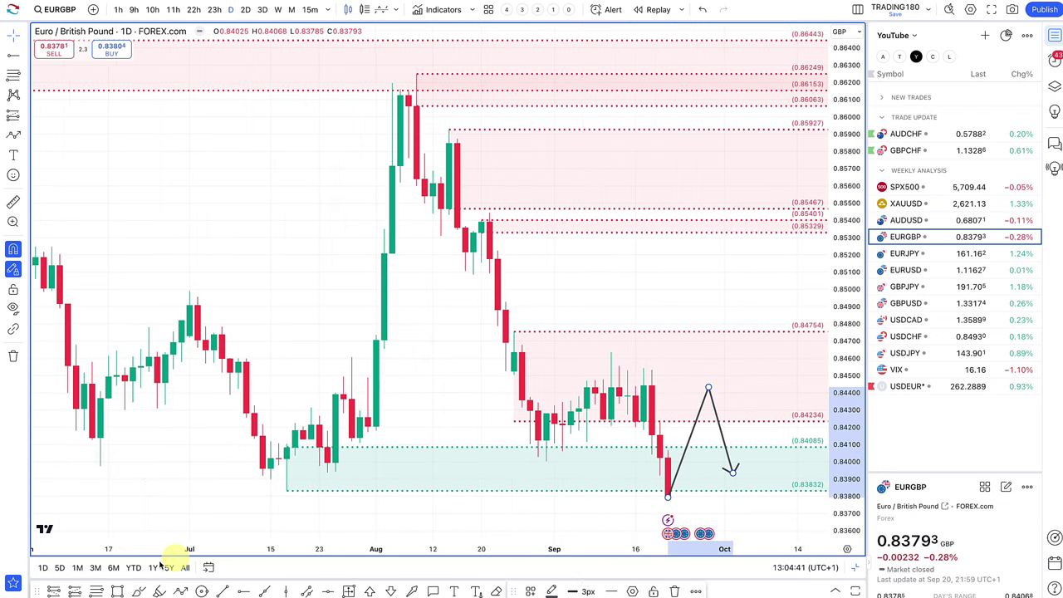
pyautogui.click(117, 591)
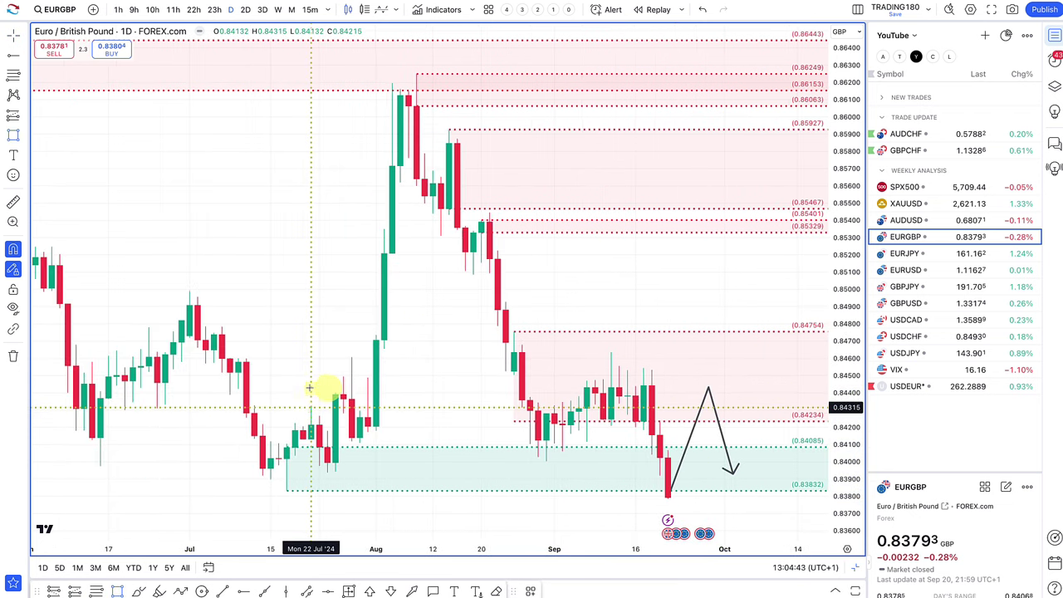
pyautogui.moveTo(310, 408); pyautogui.dragTo(300, 379)
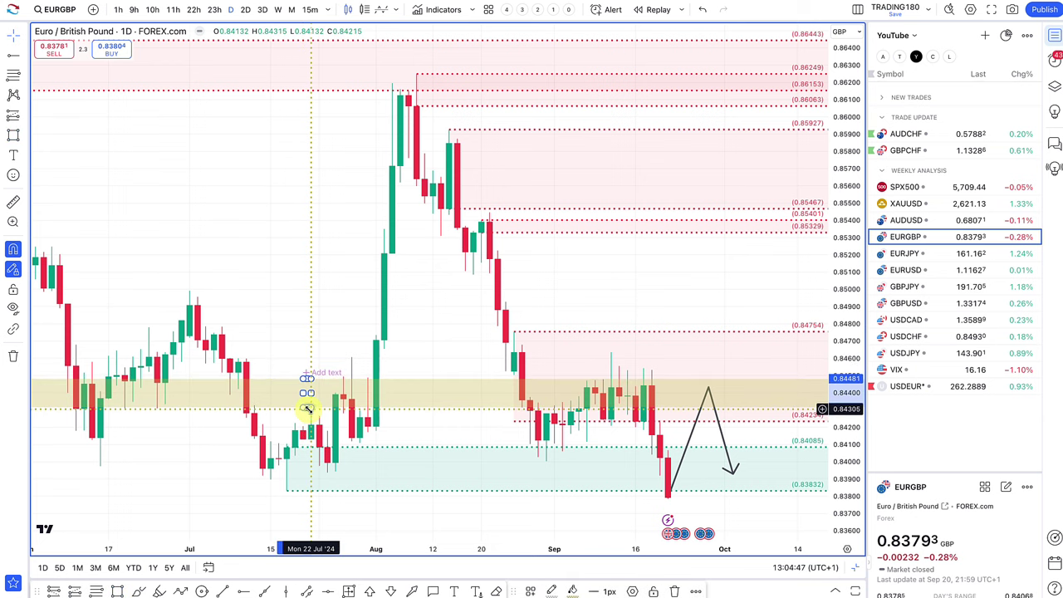
pyautogui.moveTo(319, 395); pyautogui.dragTo(334, 397)
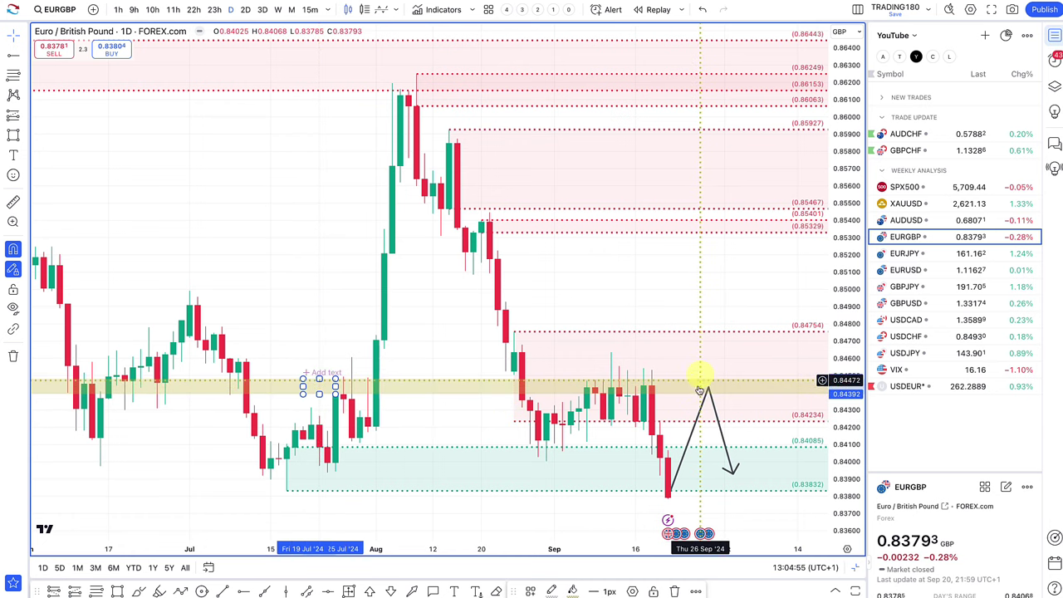
pyautogui.scroll(-6, 701, 389)
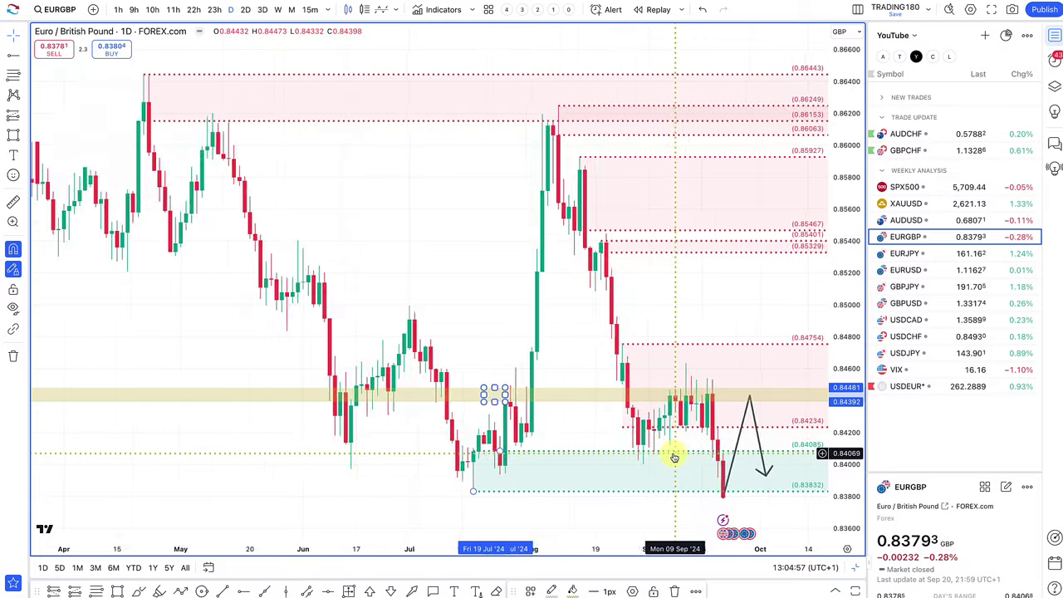
pyautogui.scroll(4, 674, 454)
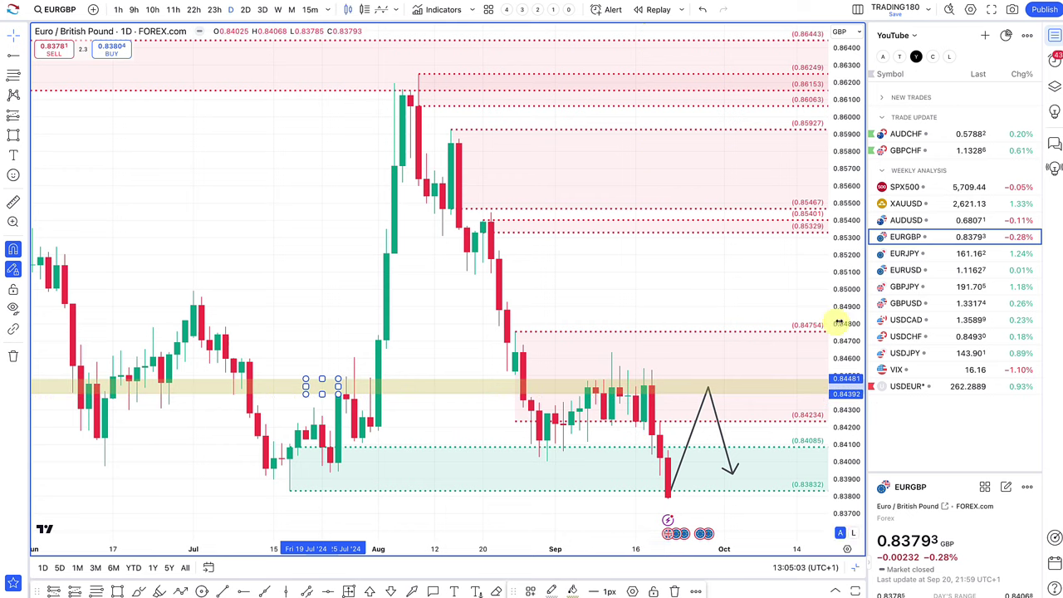
# Open the AUDUSD chart and remove the red zone between 0.67674 and 0.67247 and the old projection path.
pyautogui.click(918, 223)
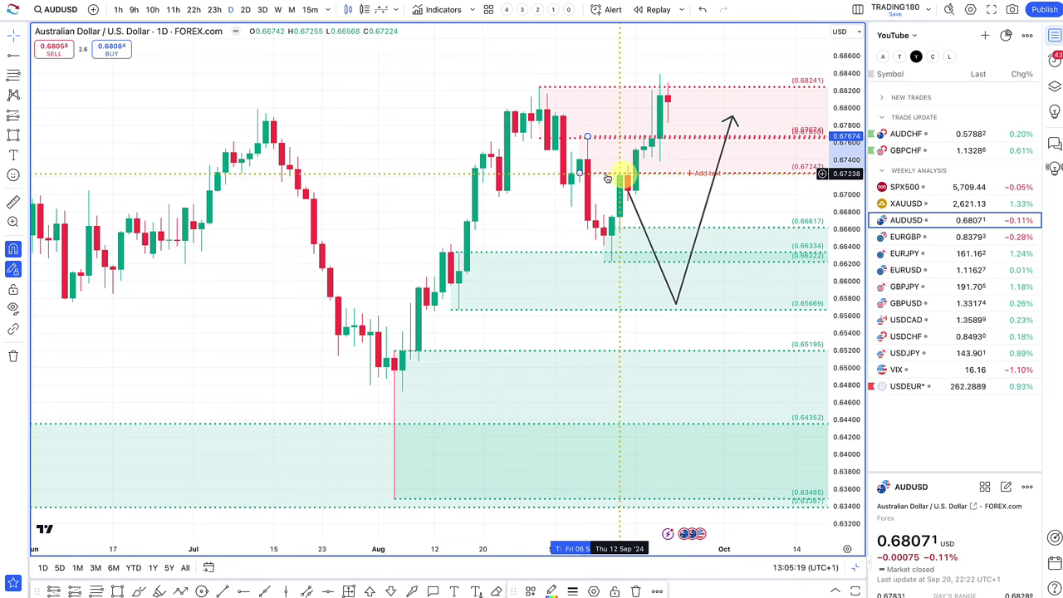
pyautogui.hotkey('ctrl', 'z')
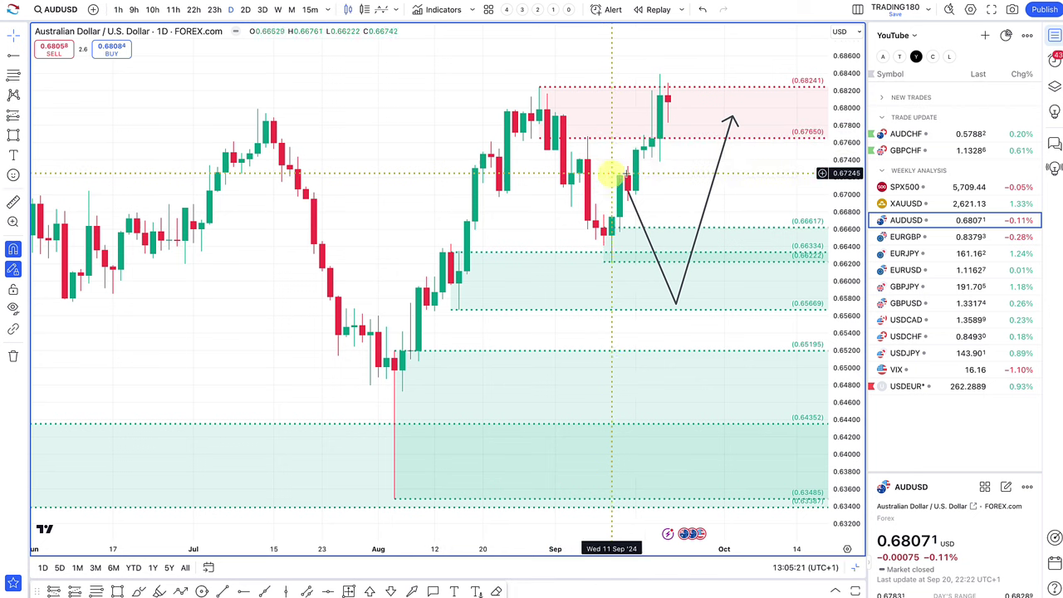
pyautogui.click(632, 205)
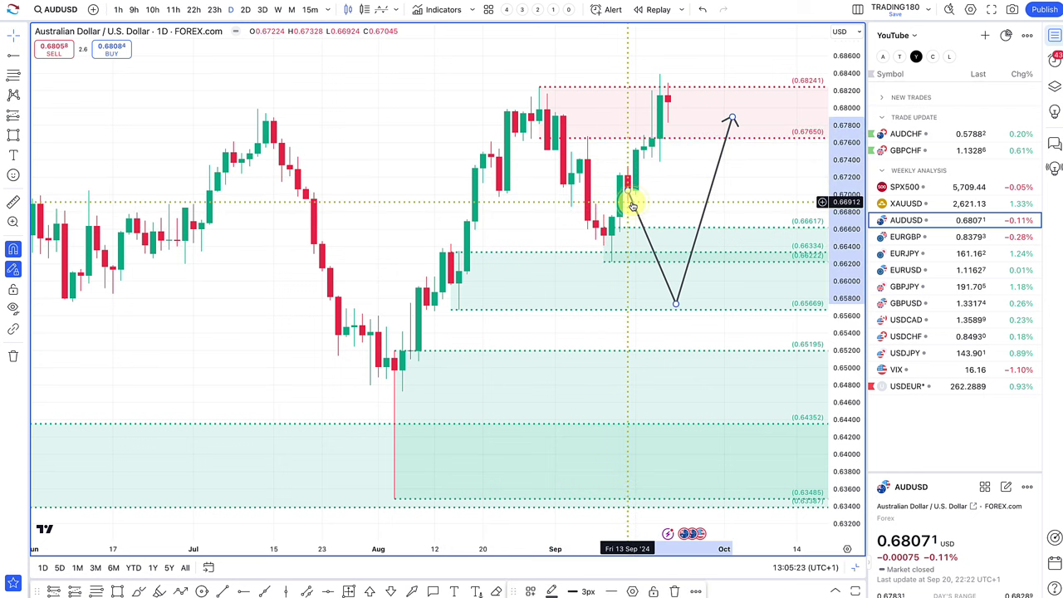
pyautogui.press('Delete')
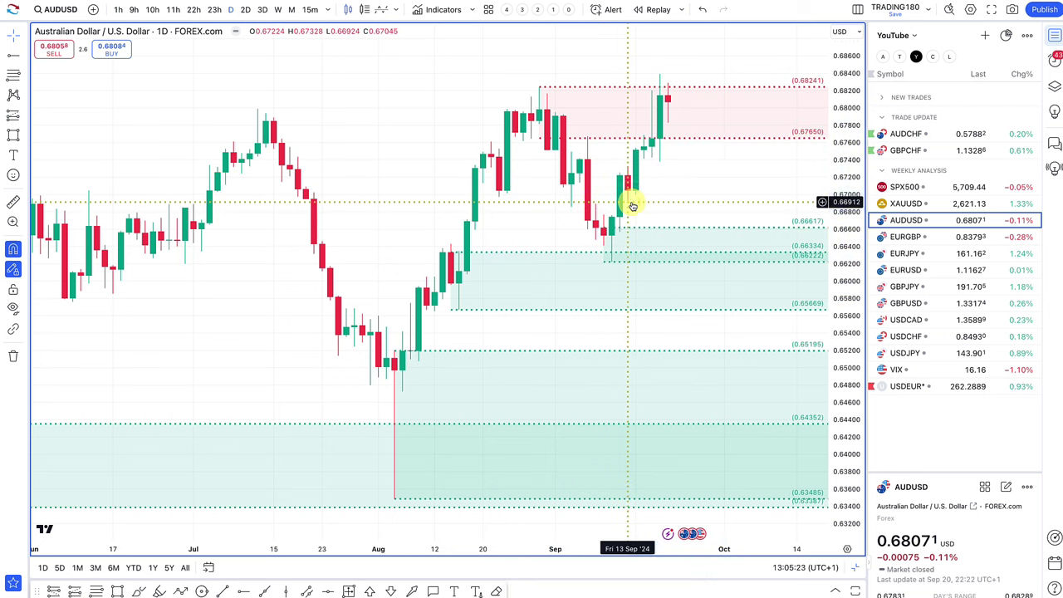
# Add a green AUDUSD demand zone from the 13 September candle, between 0.67224 and 0.66924.
pyautogui.click(13, 77)
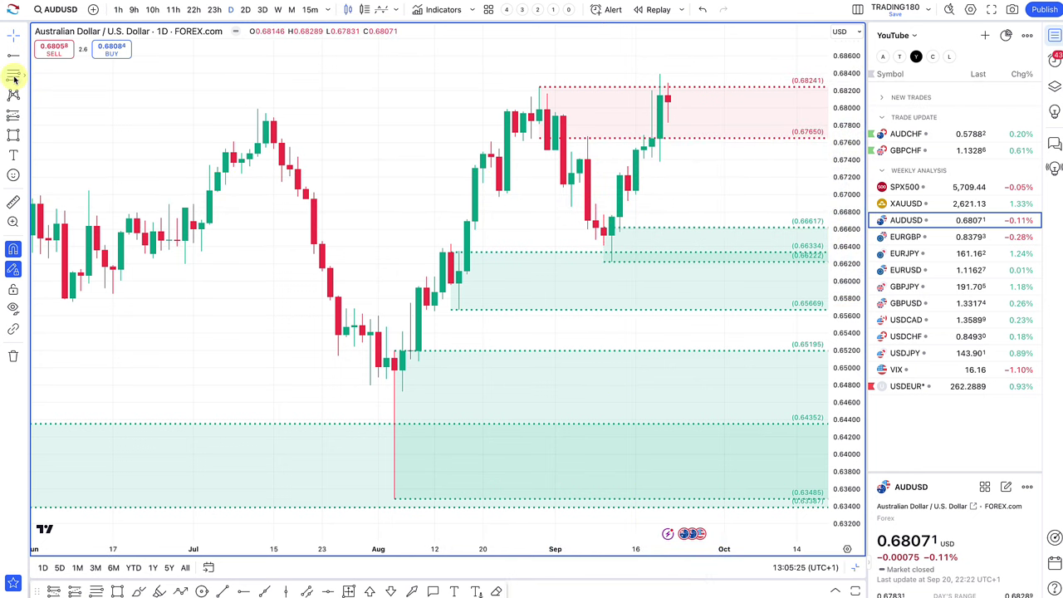
pyautogui.click(628, 176)
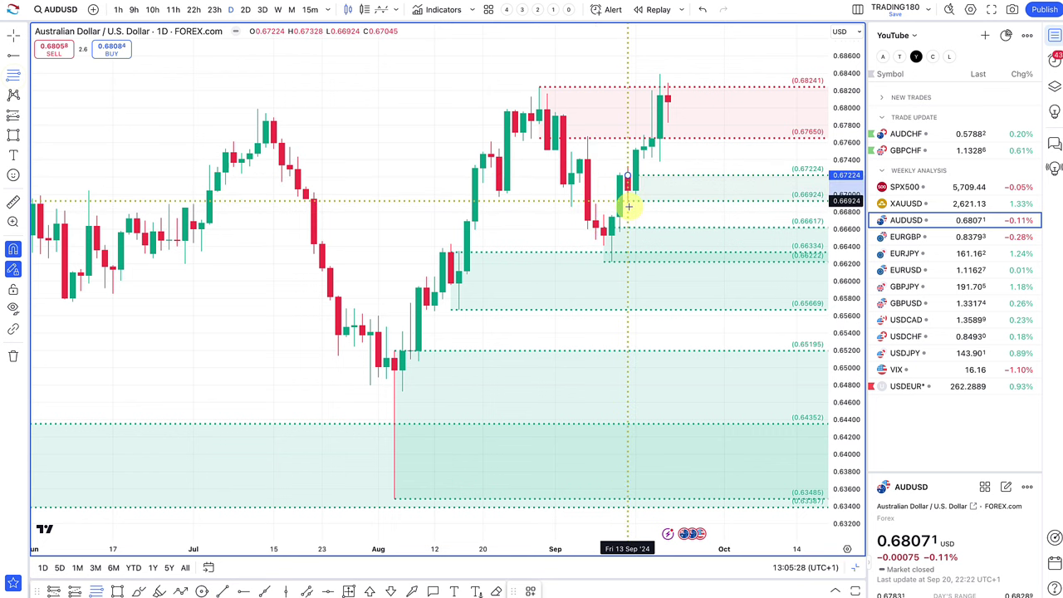
pyautogui.click(632, 201)
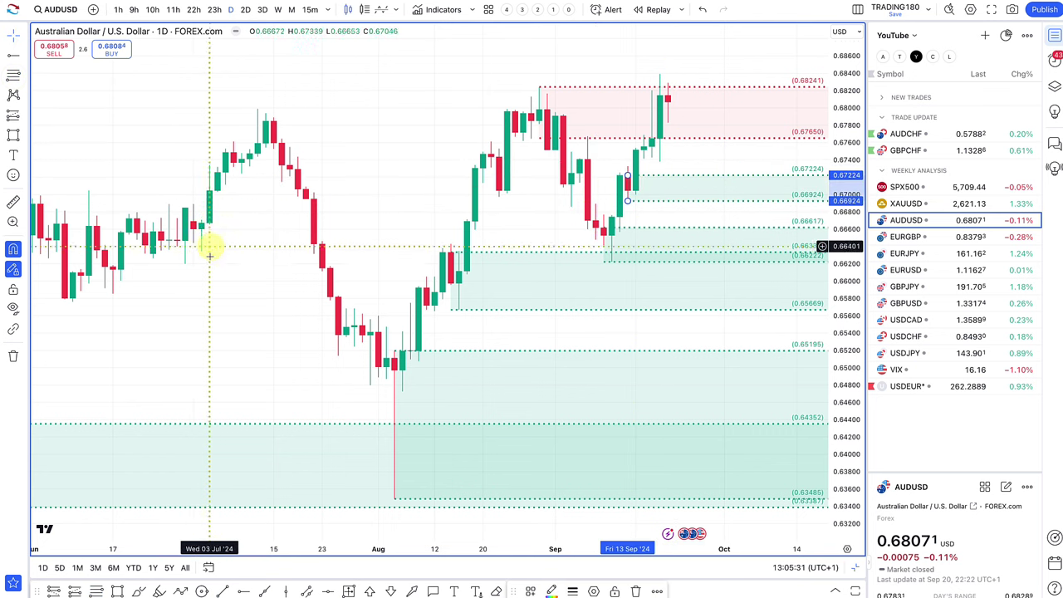
# Draw an AUDUSD projection path from 0.66529 on 11 September up to 0.68146, down into the 0.67224–0.66924 zone and up to about 0.678.
pyautogui.click(181, 591)
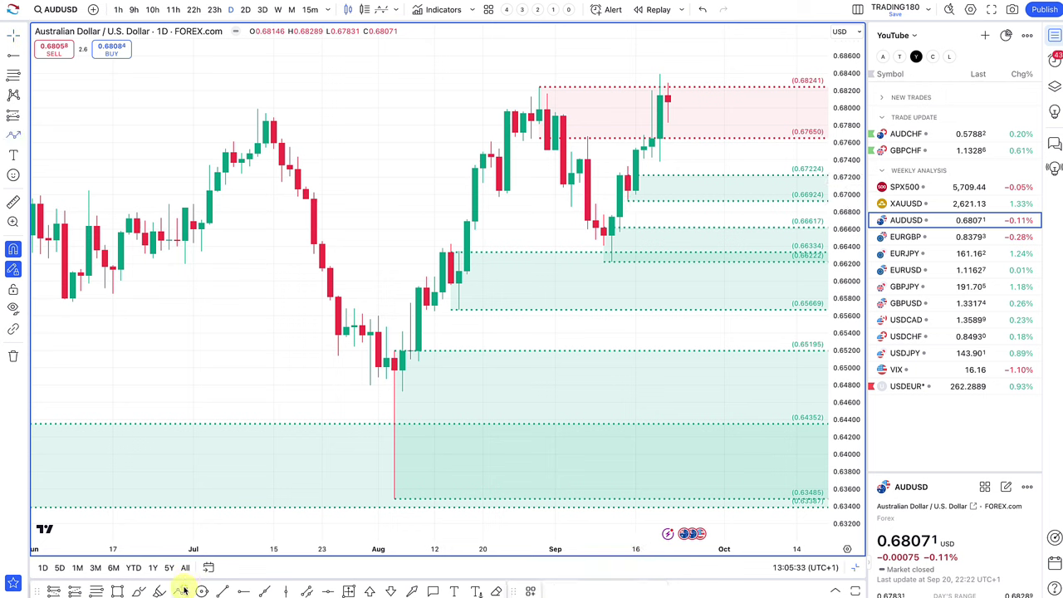
pyautogui.moveTo(623, 213)
pyautogui.mouseDown()
pyautogui.moveTo(665, 85)
pyautogui.moveTo(609, 247)
pyautogui.mouseUp()
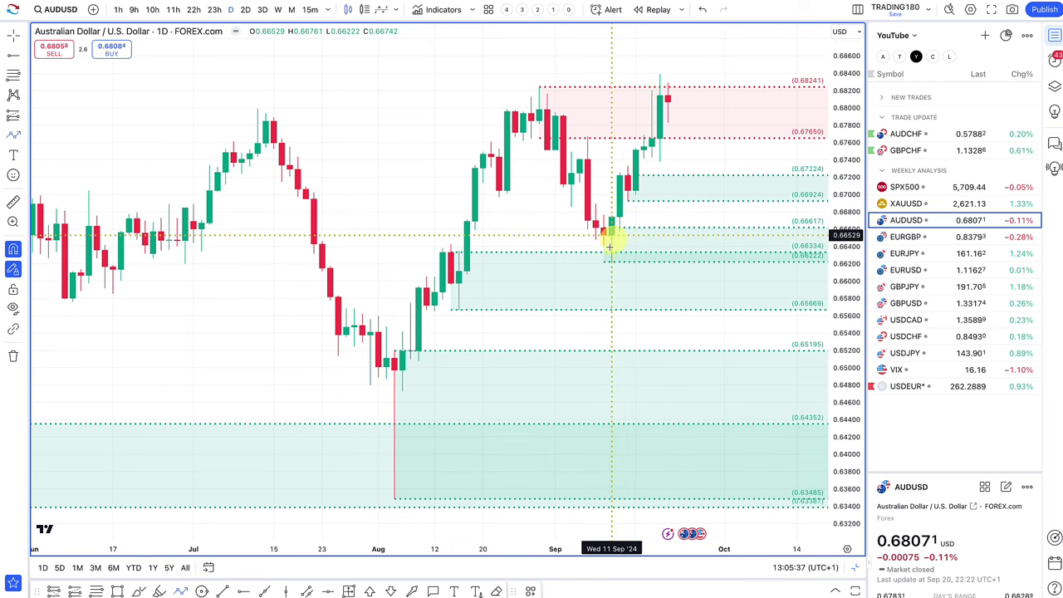
pyautogui.moveTo(680, 81); pyautogui.dragTo(660, 91)
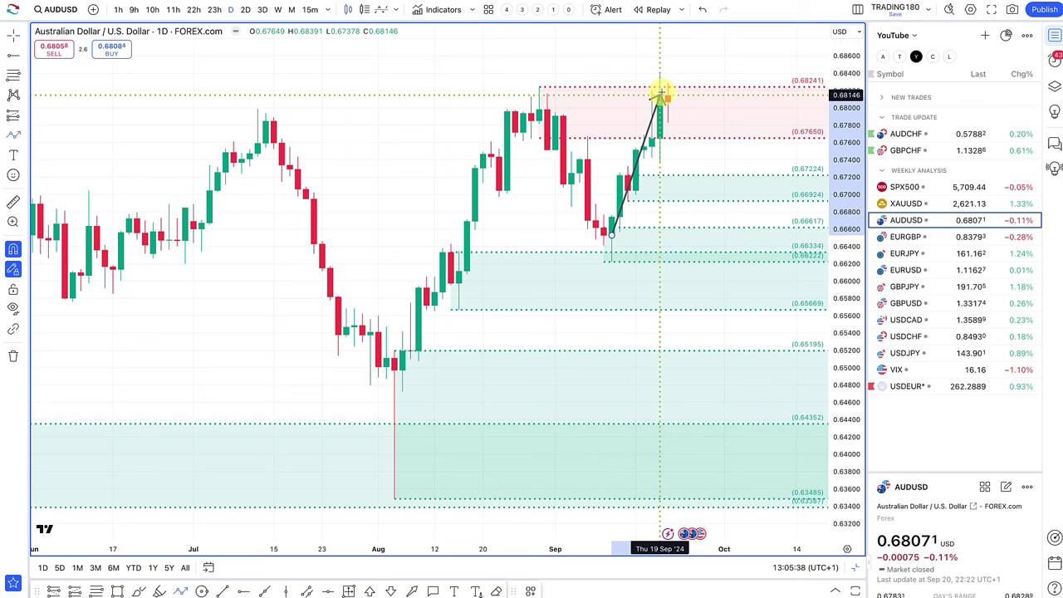
pyautogui.click(661, 94)
pyautogui.click(700, 200)
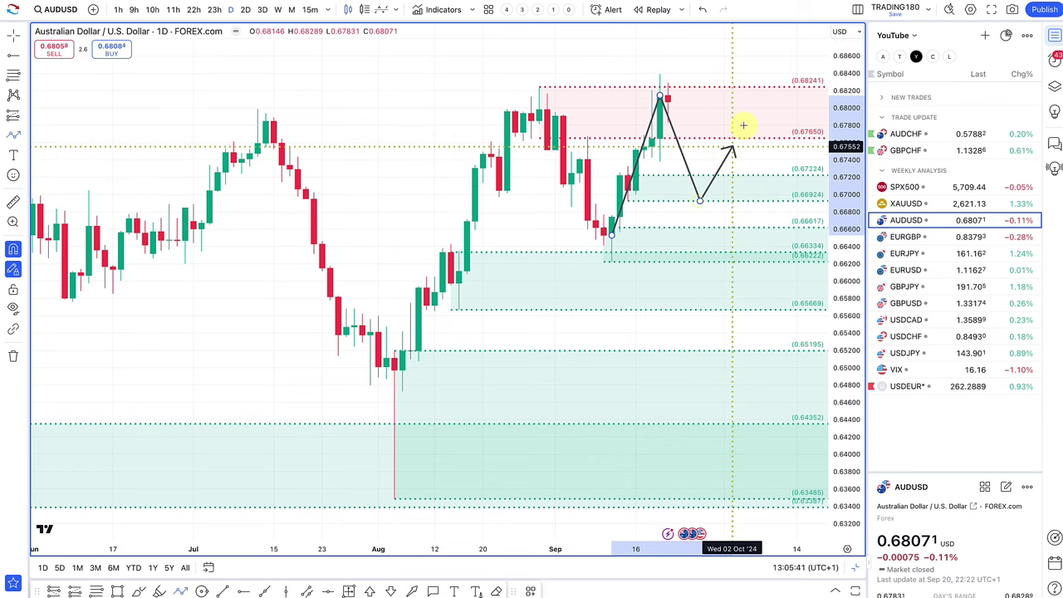
pyautogui.doubleClick(739, 126)
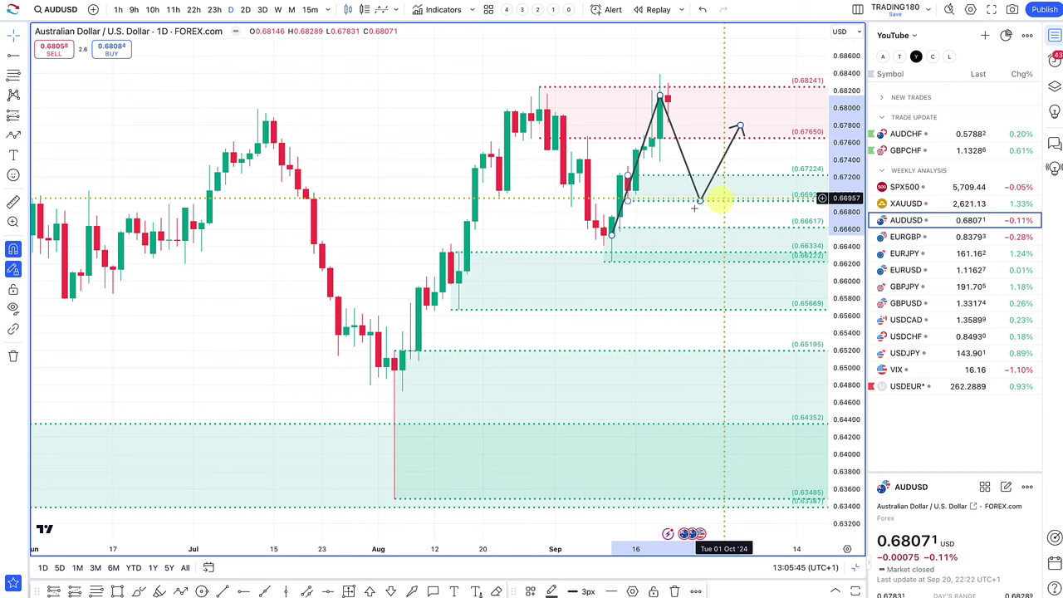
pyautogui.rightClick(719, 199)
pyautogui.scroll(5, 669, 231)
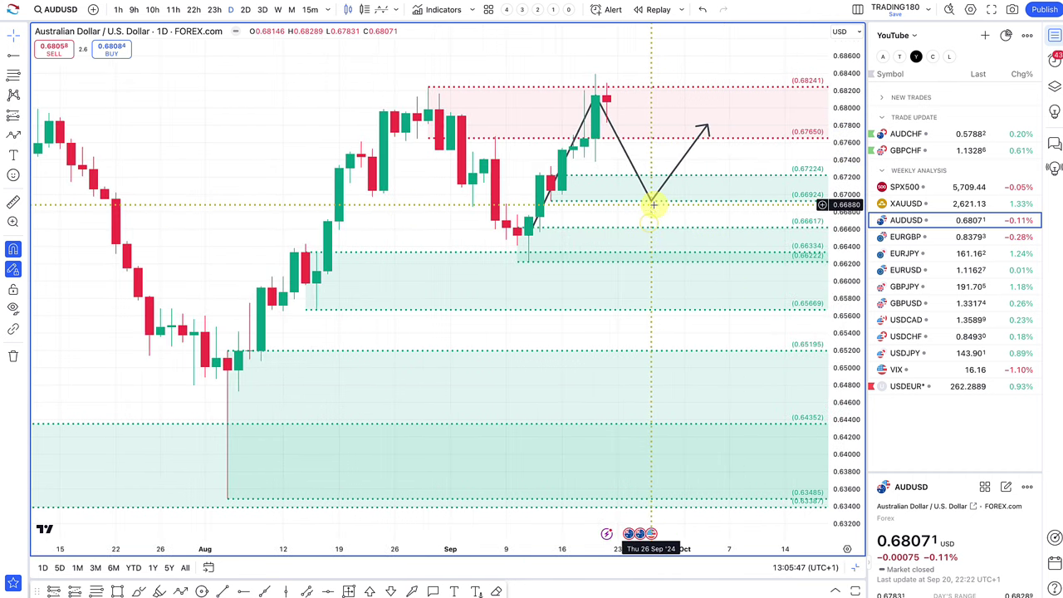
pyautogui.moveTo(654, 205); pyautogui.dragTo(652, 195)
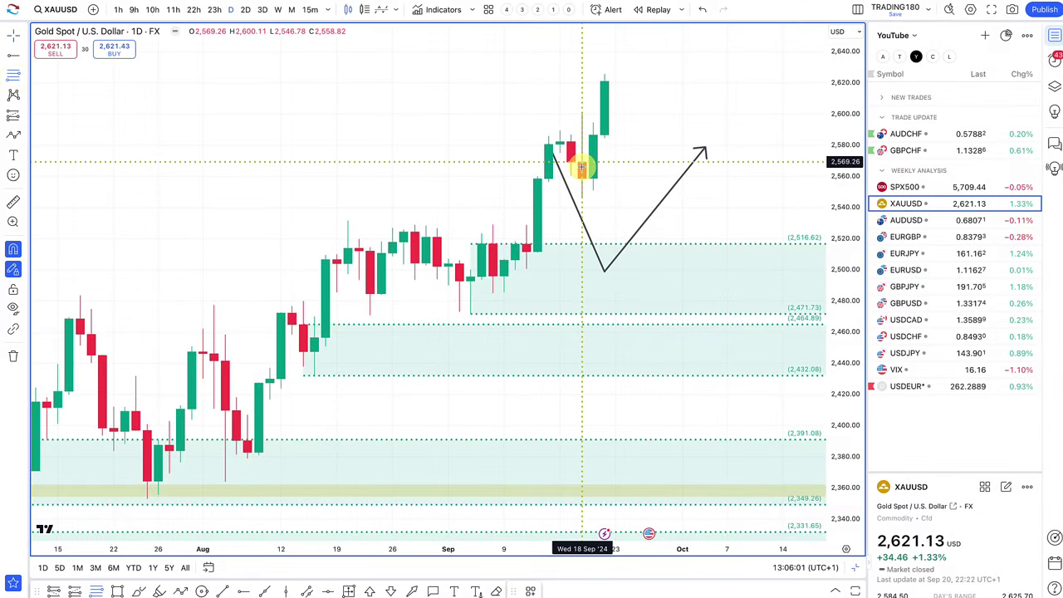
# On the XAUUSD chart, add a green demand zone from the 18 September candle between 2,569.26 and 2,546.78 and remove the old projection path.
pyautogui.moveTo(583, 162); pyautogui.dragTo(583, 196)
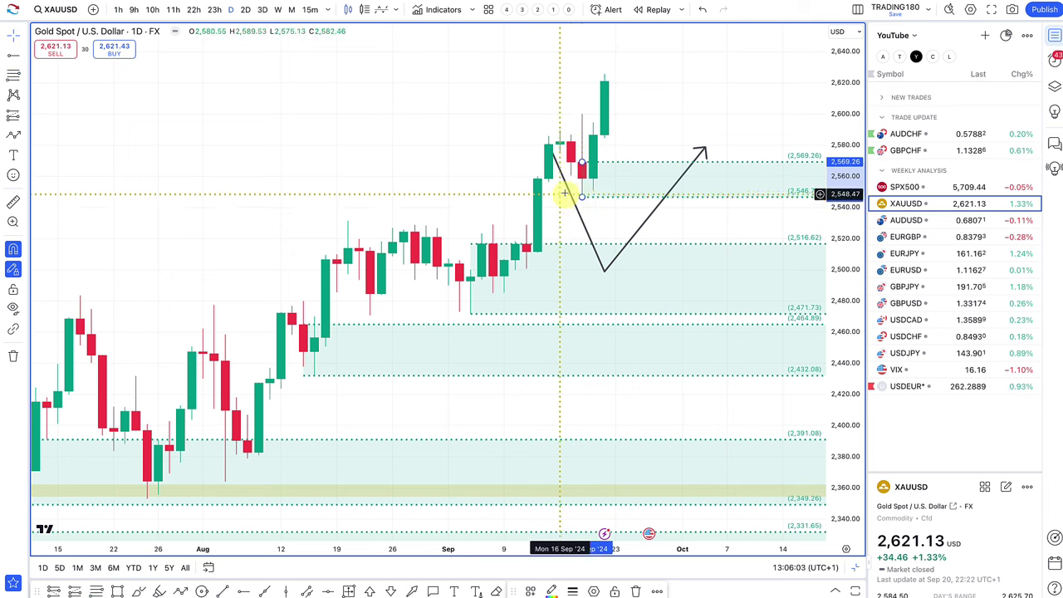
pyautogui.click(568, 193)
pyautogui.press('Delete')
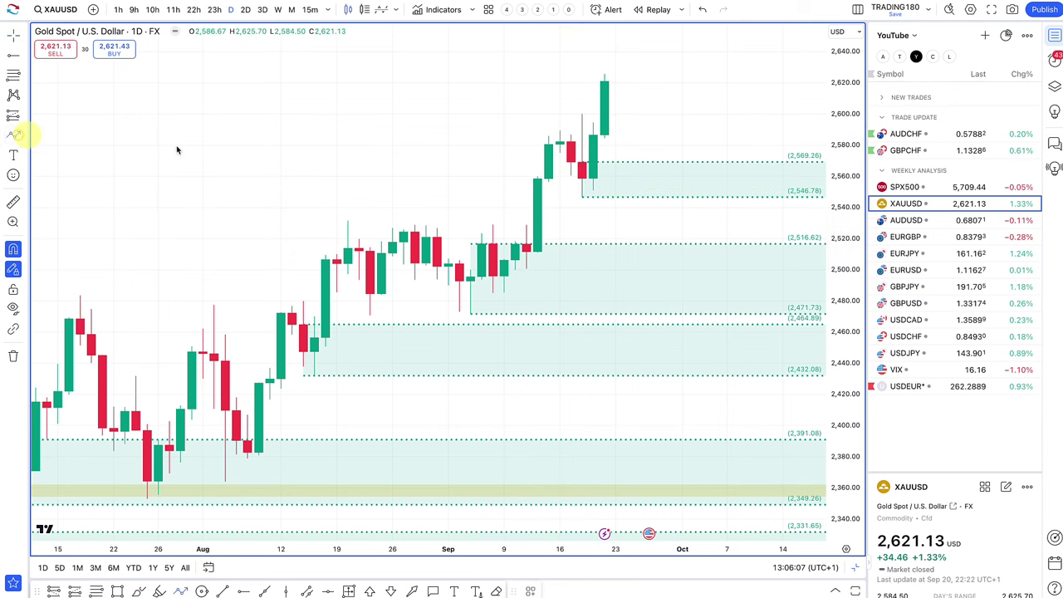
# Draw a gold projection path from the latest candle down to 2,557.35 and up to about 2,600, and lower its trough to about 2,515.
pyautogui.click(604, 83)
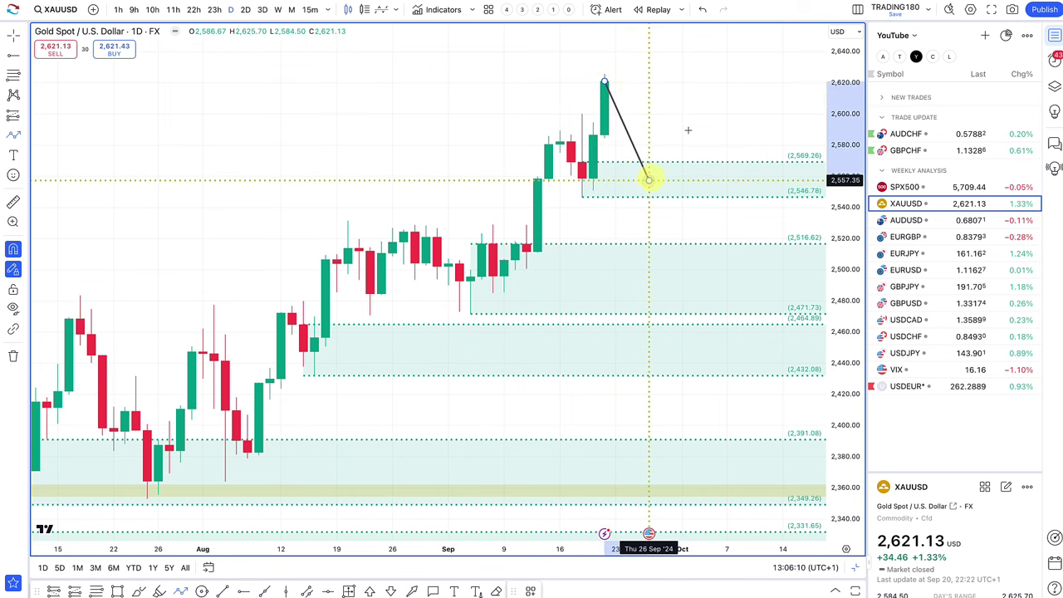
pyautogui.click(649, 180)
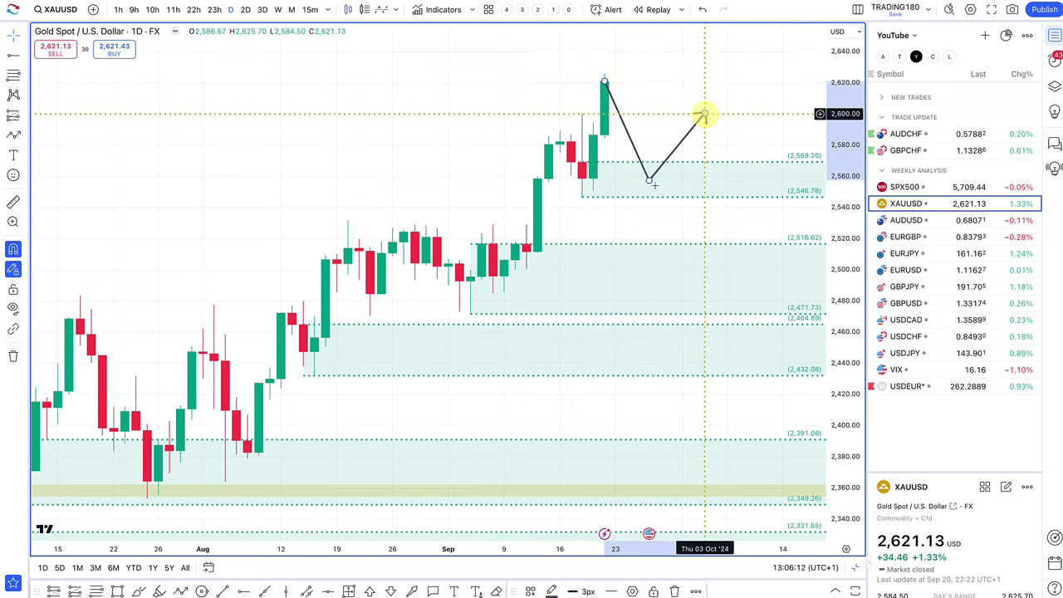
pyautogui.click(705, 116)
pyautogui.scroll(-5, 653, 178)
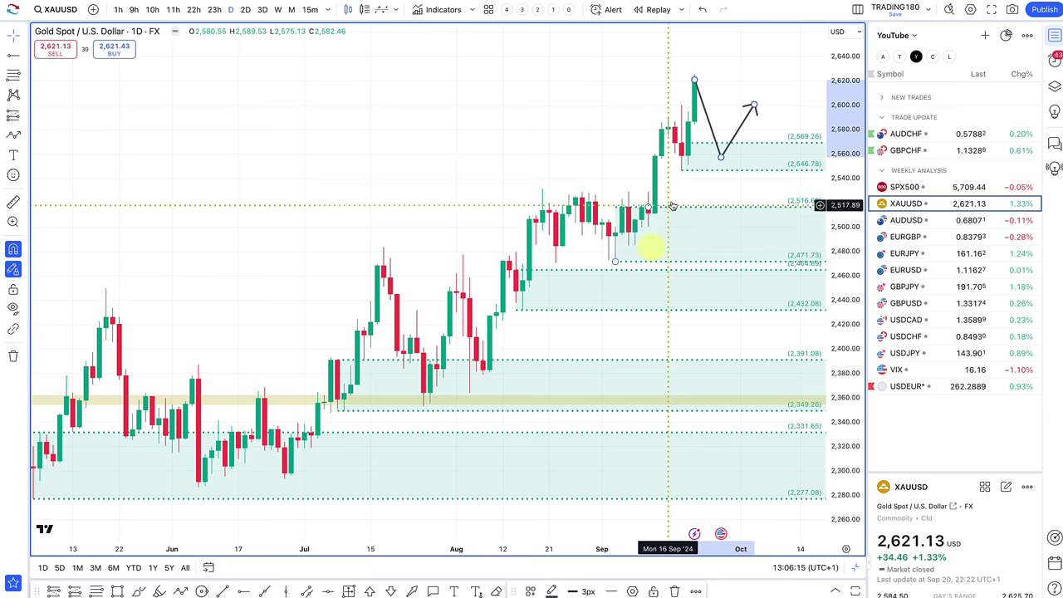
pyautogui.rightClick(721, 157)
pyautogui.moveTo(721, 158)
pyautogui.mouseDown()
pyautogui.moveTo(719, 218)
pyautogui.moveTo(717, 150)
pyautogui.moveTo(722, 209)
pyautogui.mouseUp()
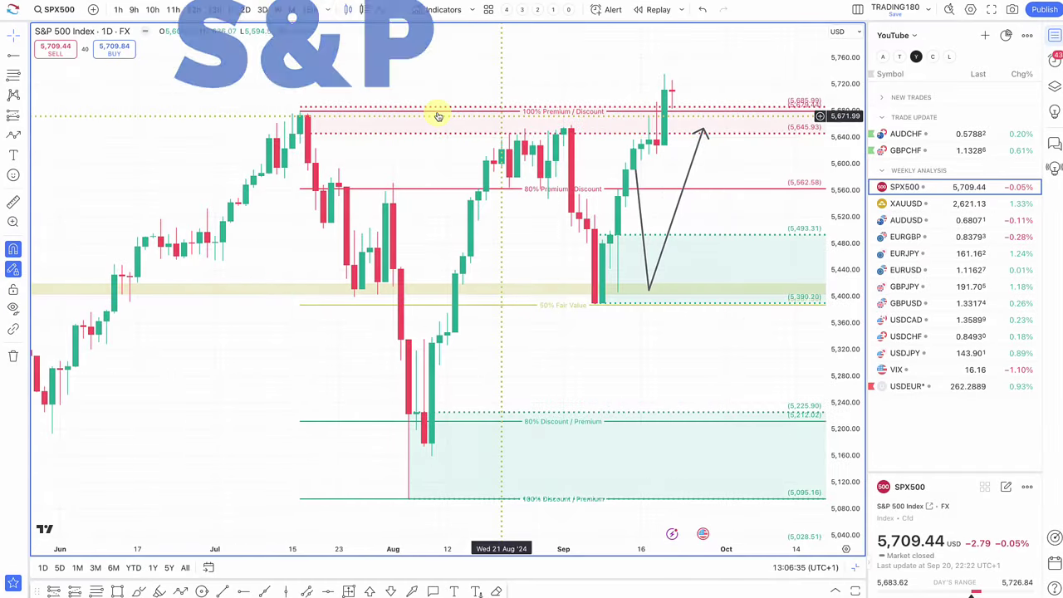
# Remove the old SPX500 projection path and add a green demand zone from the 18 September candle between 5,637.03 and 5,615.25.
pyautogui.click(691, 170)
pyautogui.press('Delete')
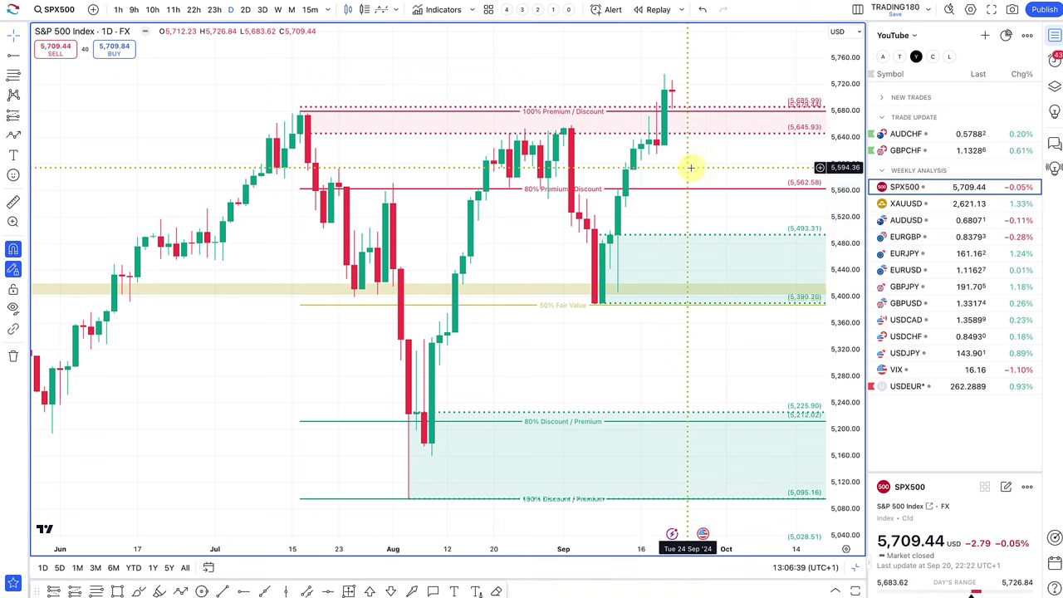
pyautogui.click(14, 75)
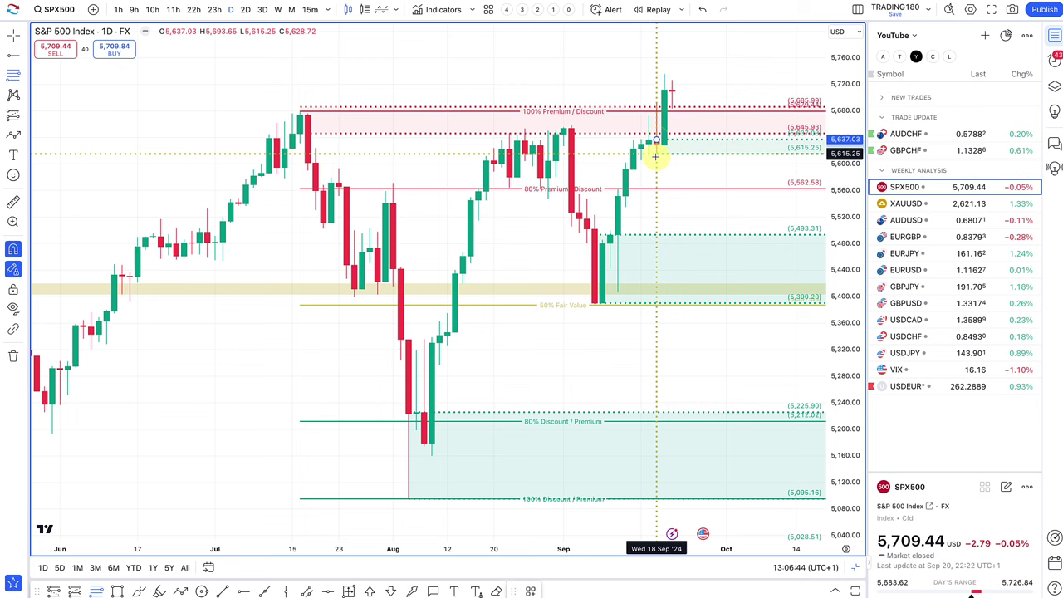
pyautogui.click(656, 154)
# Delete the red SPX500 zone between 5,685.99 and 5,645.93 and move the premium/discount levels' upper anchor to the 5,735.68 high.
pyautogui.click(618, 135)
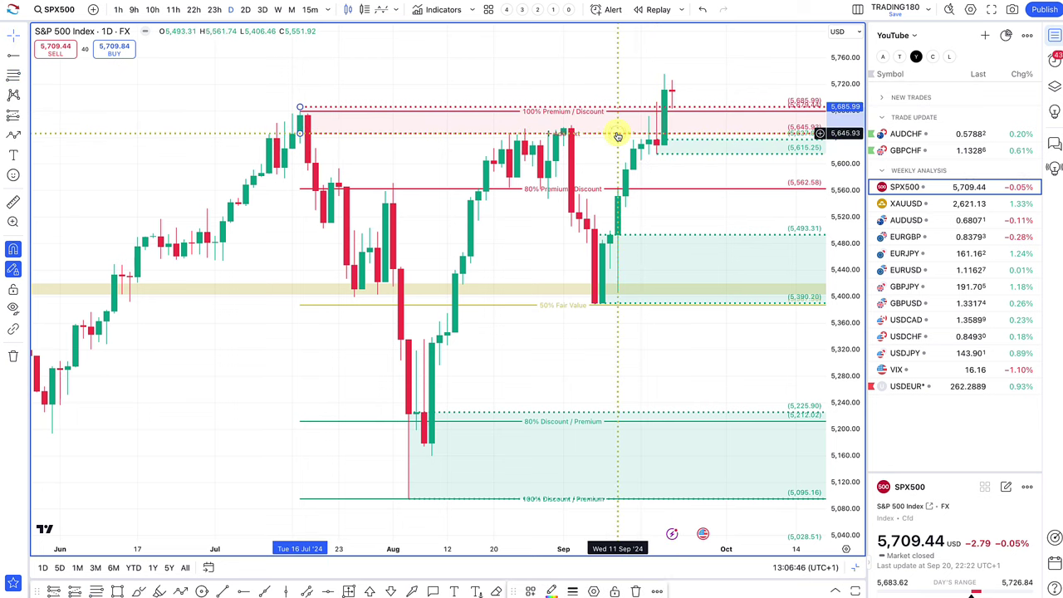
pyautogui.press('Delete')
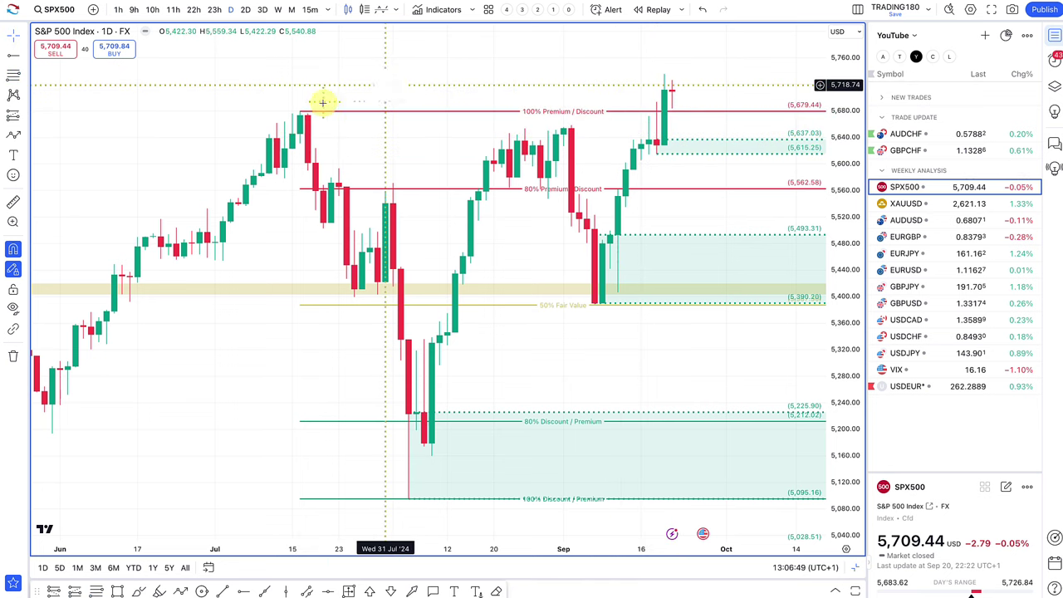
pyautogui.moveTo(300, 111); pyautogui.dragTo(664, 75)
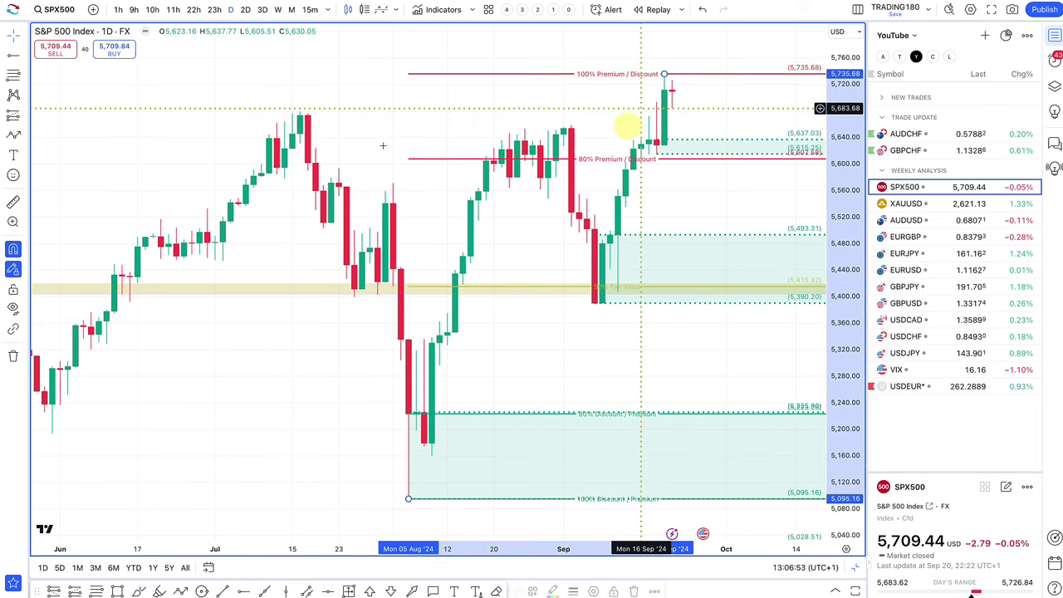
# Draw an SPX500 projection path from 5,726.84 on 20 September down to 5,613.56 and back up to about 5,700.
pyautogui.click(182, 592)
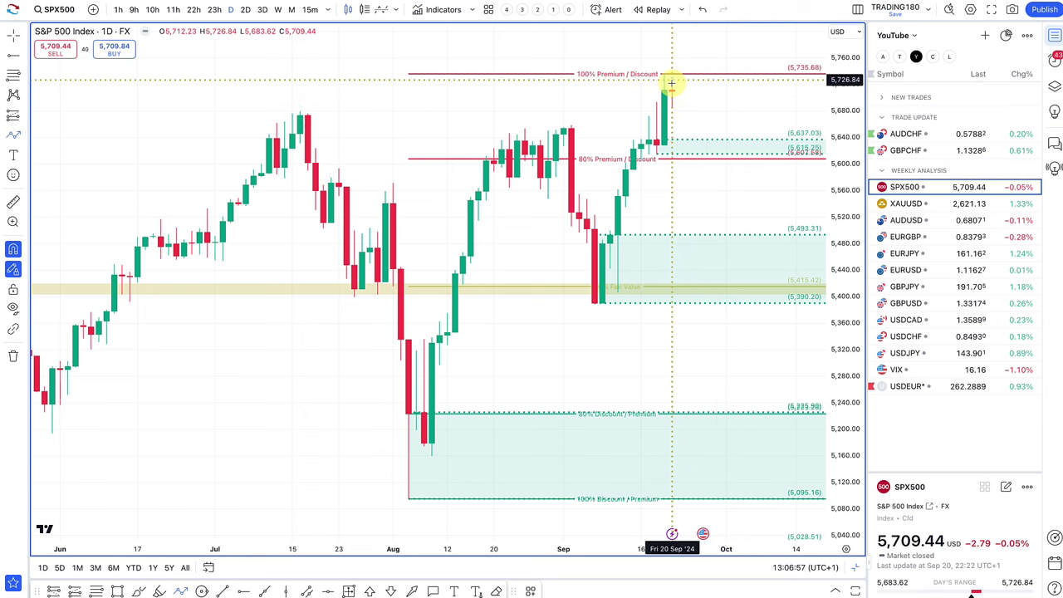
pyautogui.click(682, 109)
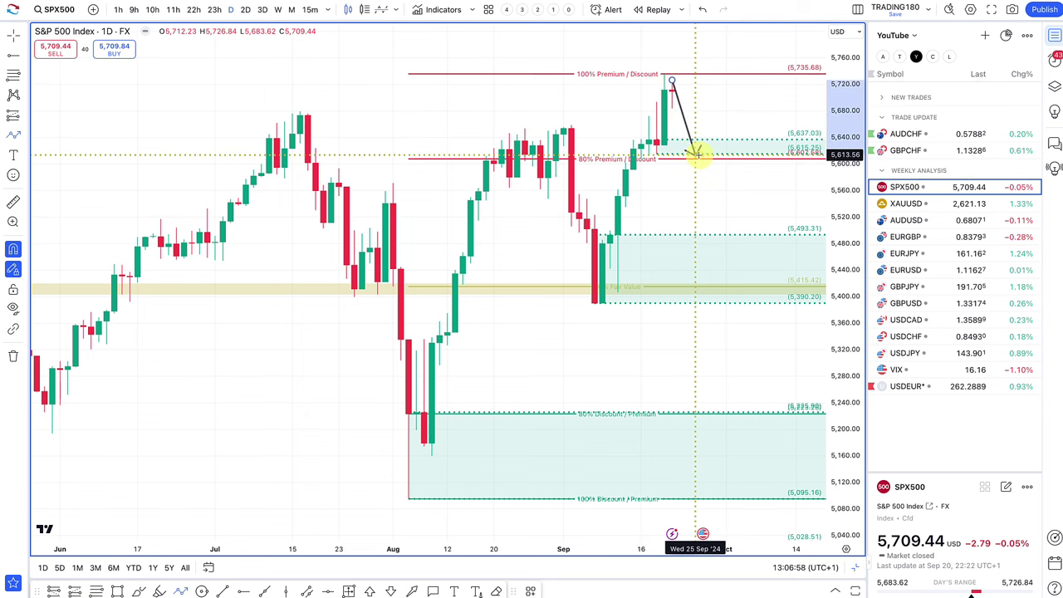
pyautogui.click(696, 155)
pyautogui.doubleClick(733, 95)
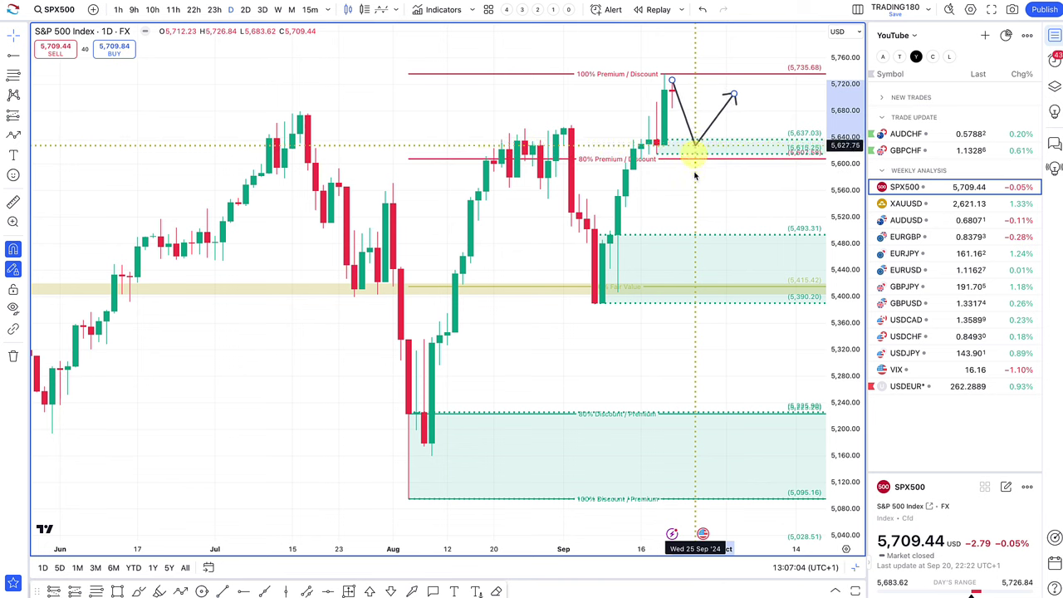
# Try an SPX500 path that rises well above the 5,735.68 level and falls back to the 5,637.03 demand zone.
pyautogui.moveTo(694, 151)
pyautogui.mouseDown()
pyautogui.moveTo(691, 257)
pyautogui.moveTo(705, 263)
pyautogui.moveTo(707, 246)
pyautogui.moveTo(707, 284)
pyautogui.moveTo(705, 8)
pyautogui.moveTo(702, 32)
pyautogui.mouseUp()
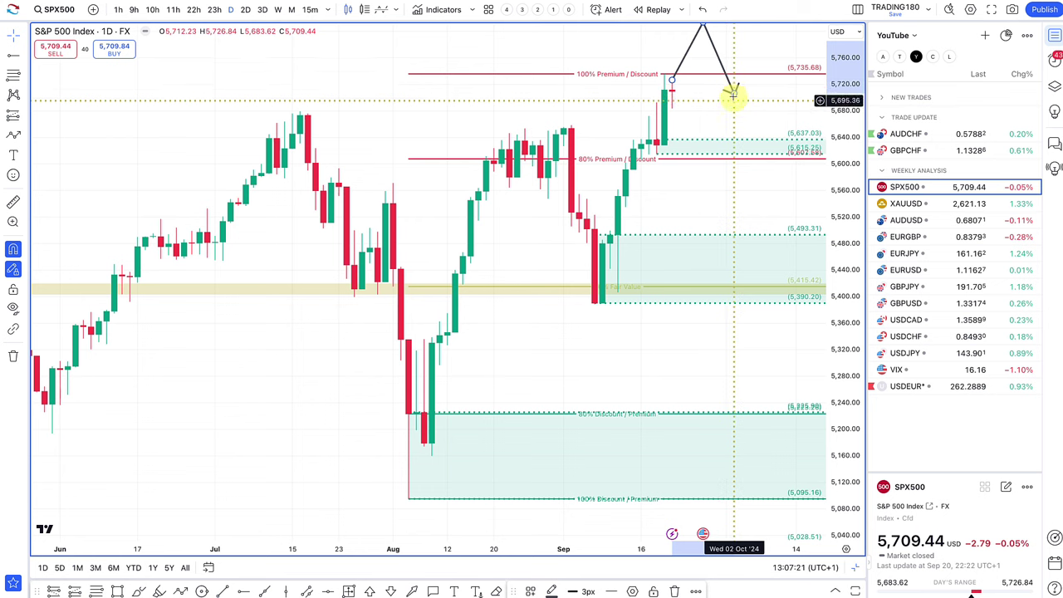
pyautogui.moveTo(733, 131); pyautogui.dragTo(735, 140)
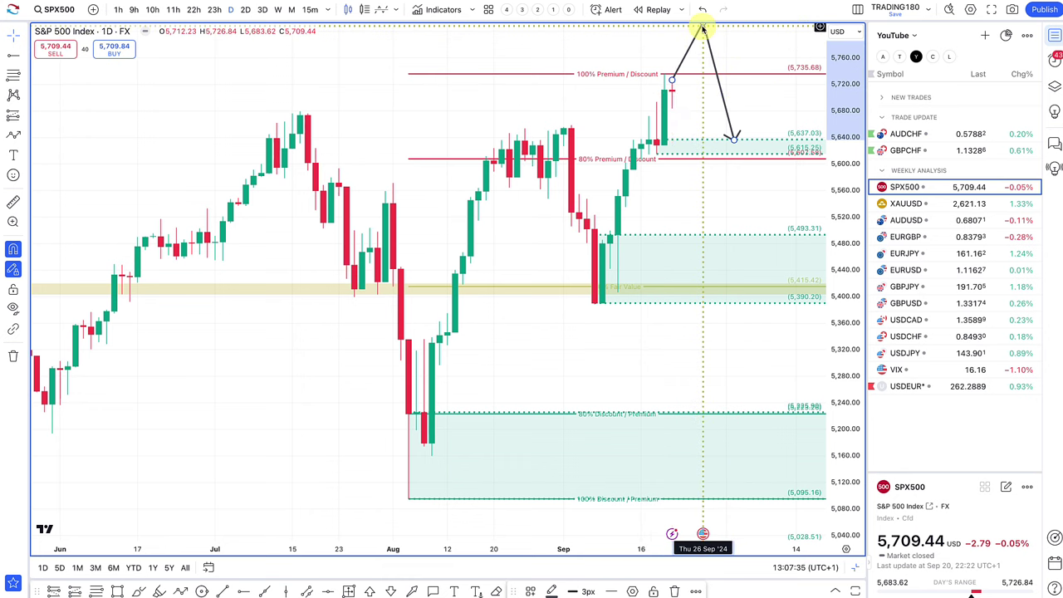
pyautogui.moveTo(703, 28); pyautogui.dragTo(738, 141)
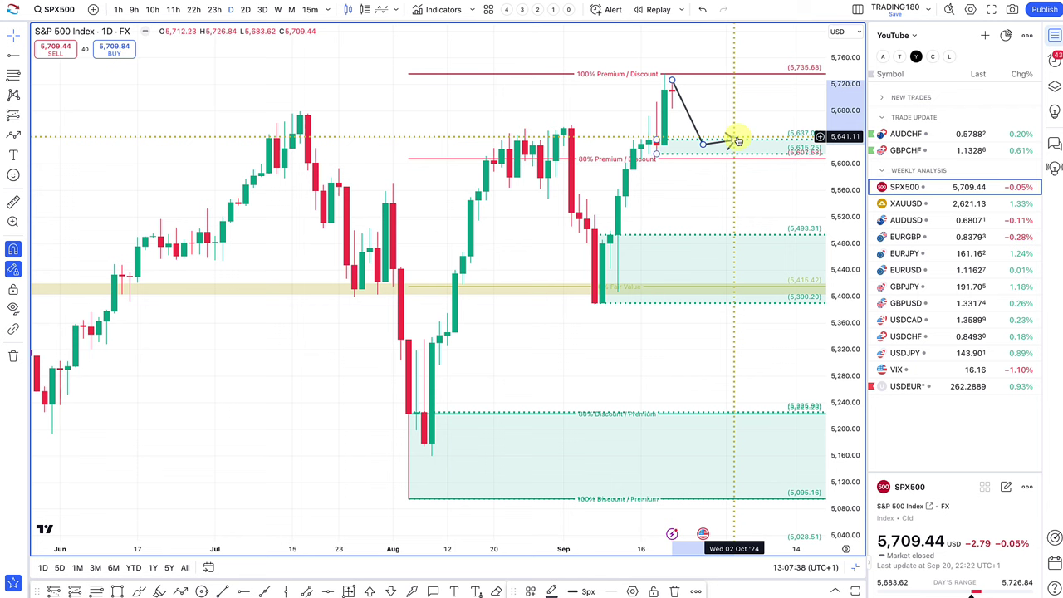
# Raise the SPX500 path's end to about 5,740 and lower its trough into the demand zone between 5,493.31 and 5,390.20.
pyautogui.moveTo(737, 94); pyautogui.dragTo(737, 72)
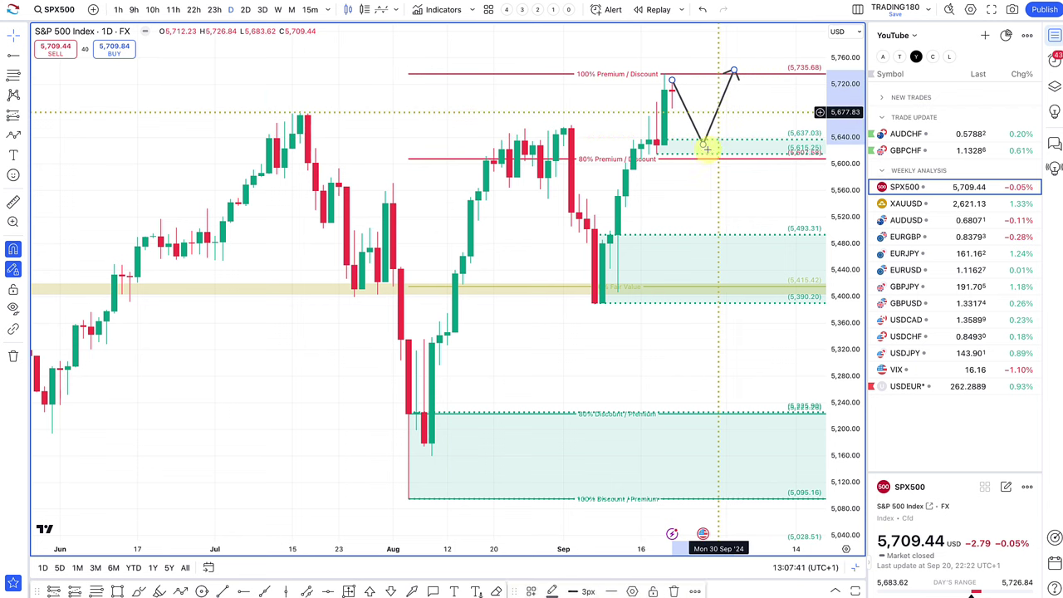
pyautogui.moveTo(703, 146); pyautogui.dragTo(703, 267)
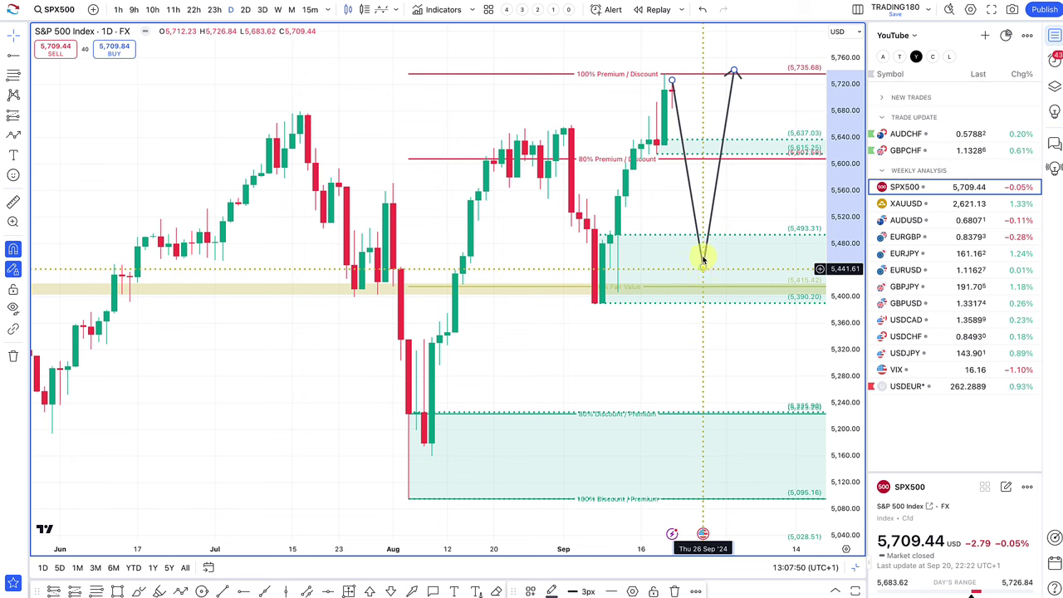
pyautogui.moveTo(703, 260); pyautogui.dragTo(702, 255)
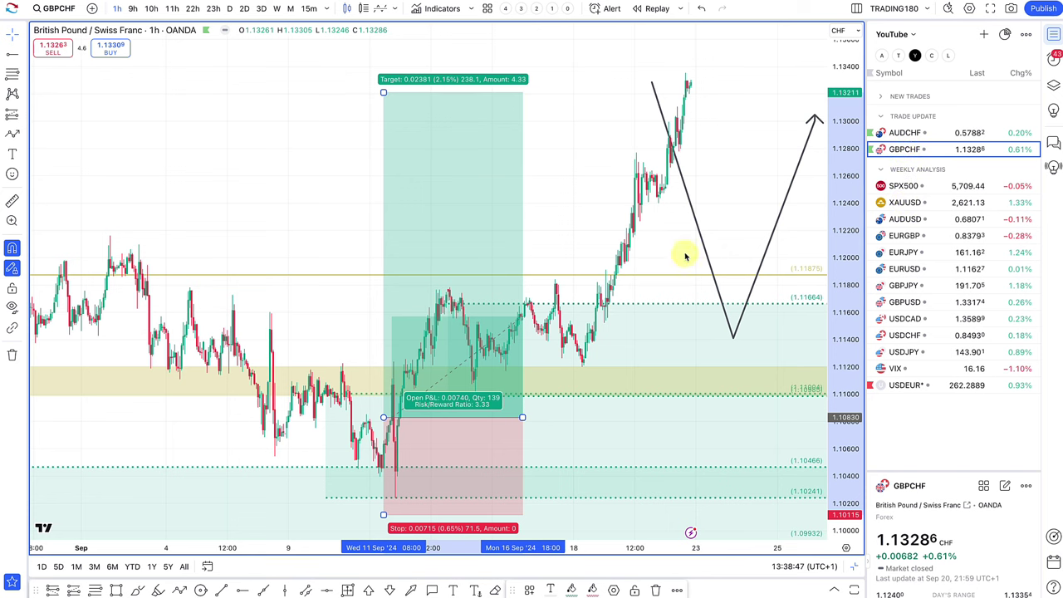
# On the GBPCHF hourly chart, raise the long position's stop to 1.10829 beside its entry, moving the target to 1.11596 and finally to 1.13191.
pyautogui.hscroll(-5, 383, 420)
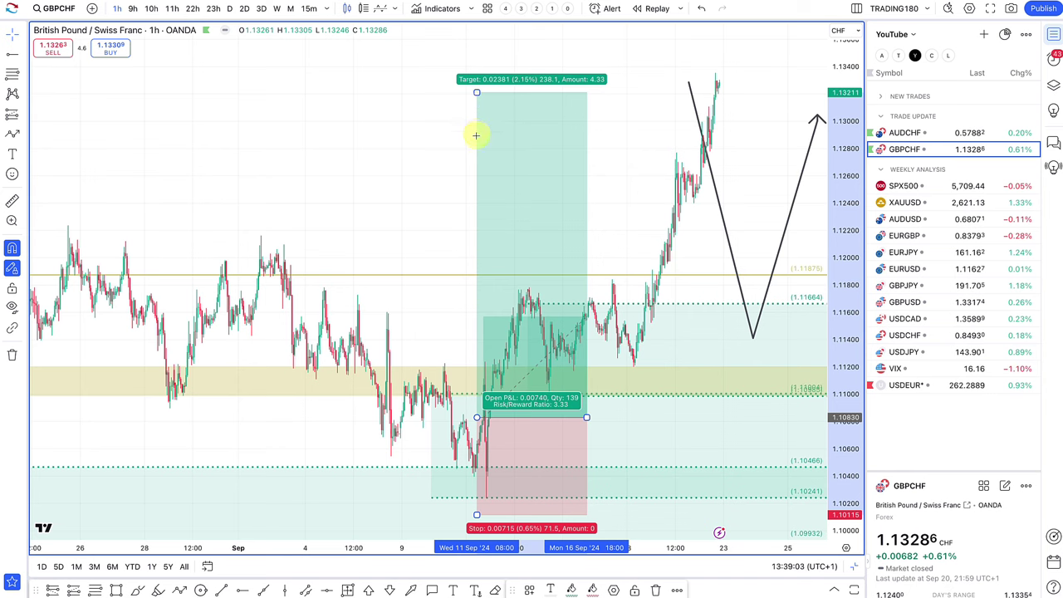
pyautogui.moveTo(477, 92); pyautogui.dragTo(488, 317)
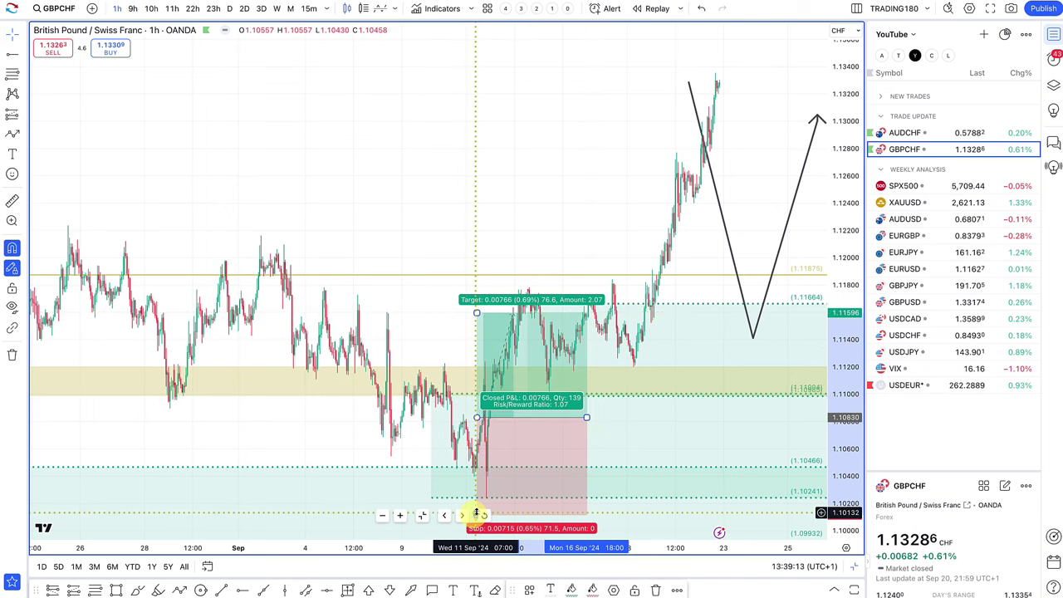
pyautogui.hscroll(-3, 521, 487)
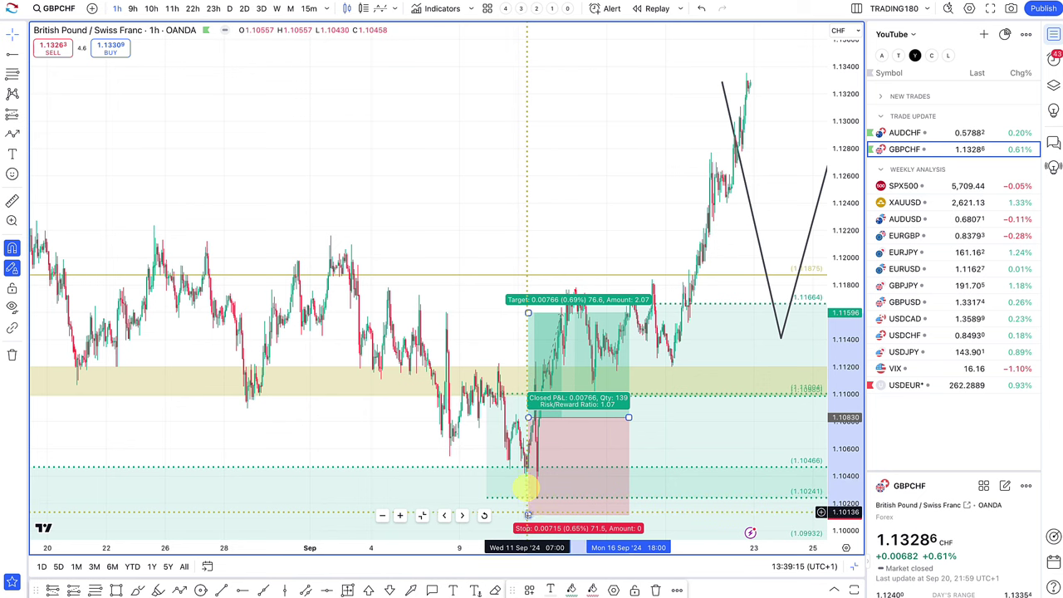
pyautogui.moveTo(528, 515); pyautogui.dragTo(572, 414)
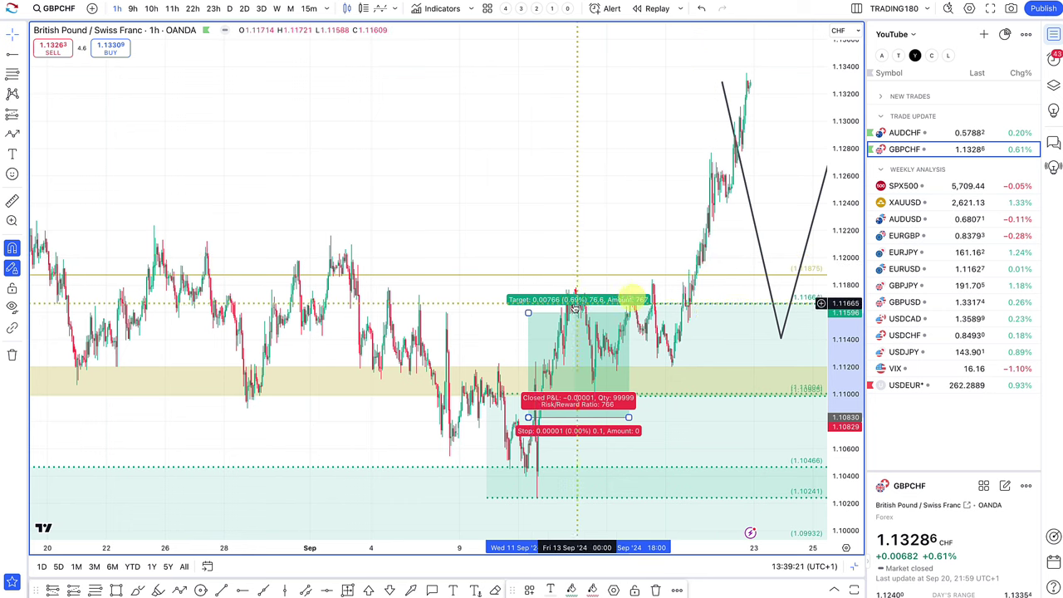
pyautogui.moveTo(530, 312); pyautogui.dragTo(555, 94)
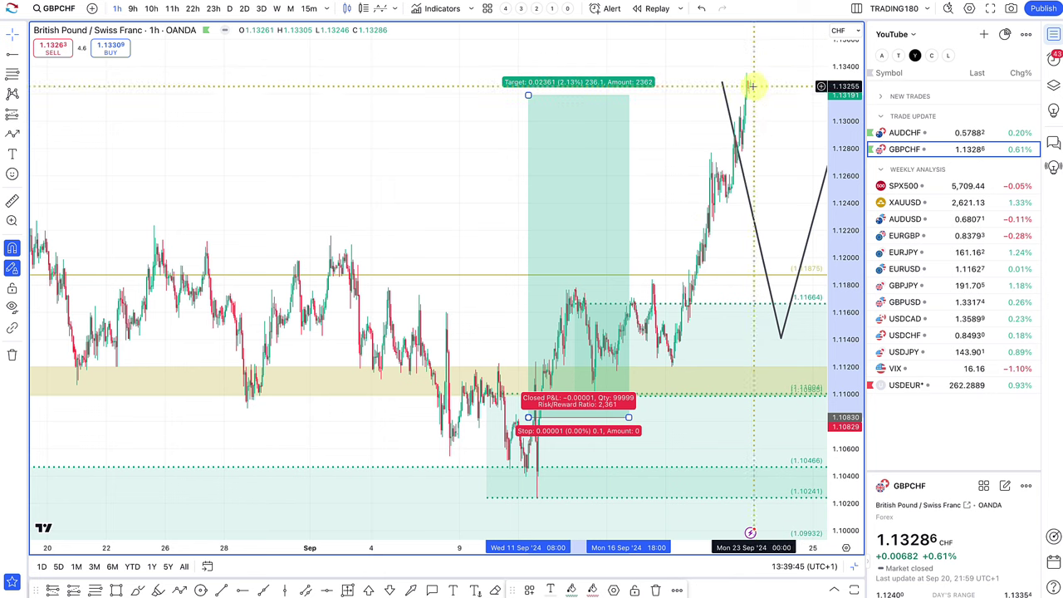
# Show GBPCHF on the year-to-date daily chart and focus on the price action around the long position.
pyautogui.moveTo(343, 486)
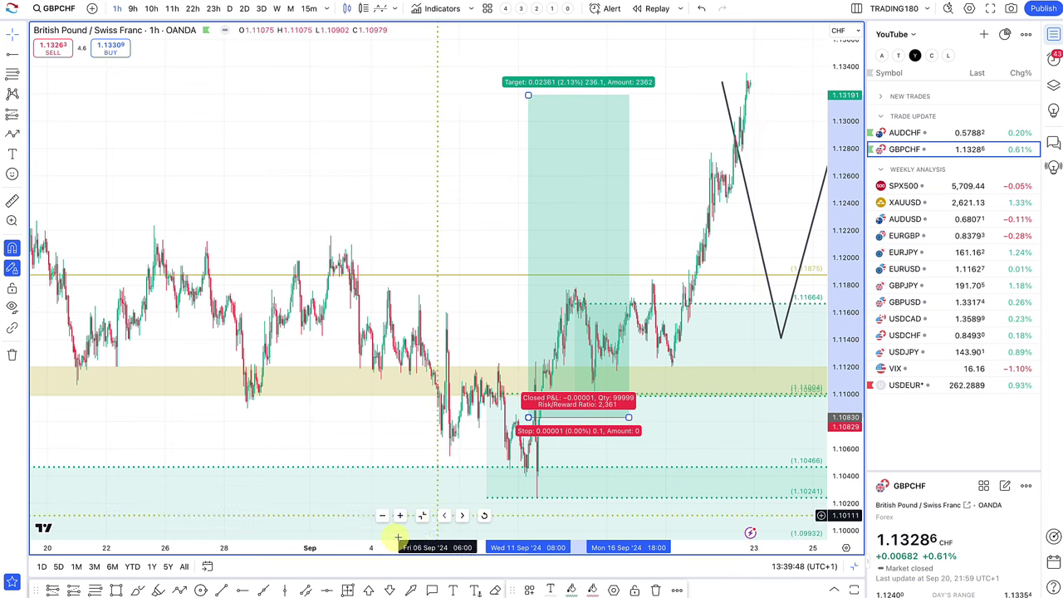
pyautogui.click(132, 567)
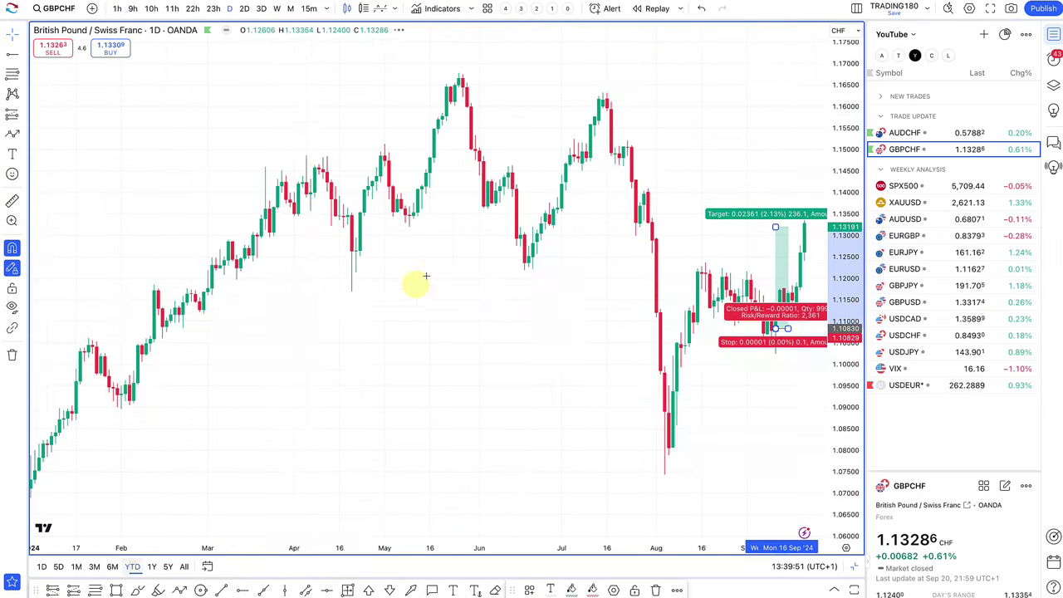
pyautogui.scroll(4, 428, 273)
pyautogui.scroll(3, 428, 273)
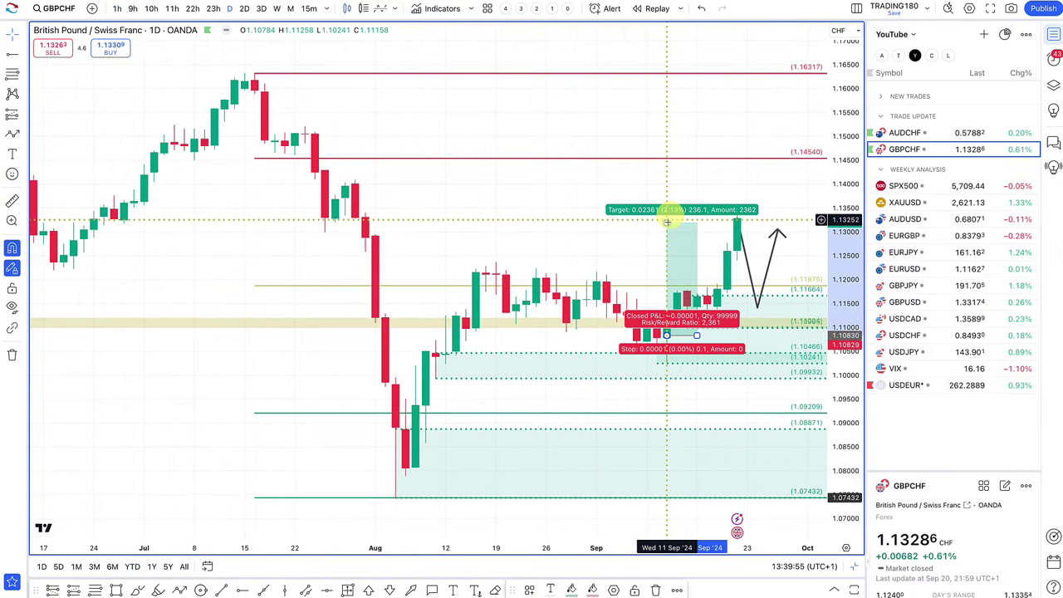
# Raise the GBPCHF long position's target to about 1.148, just above the 1.14540 level.
pyautogui.moveTo(667, 222); pyautogui.dragTo(669, 144)
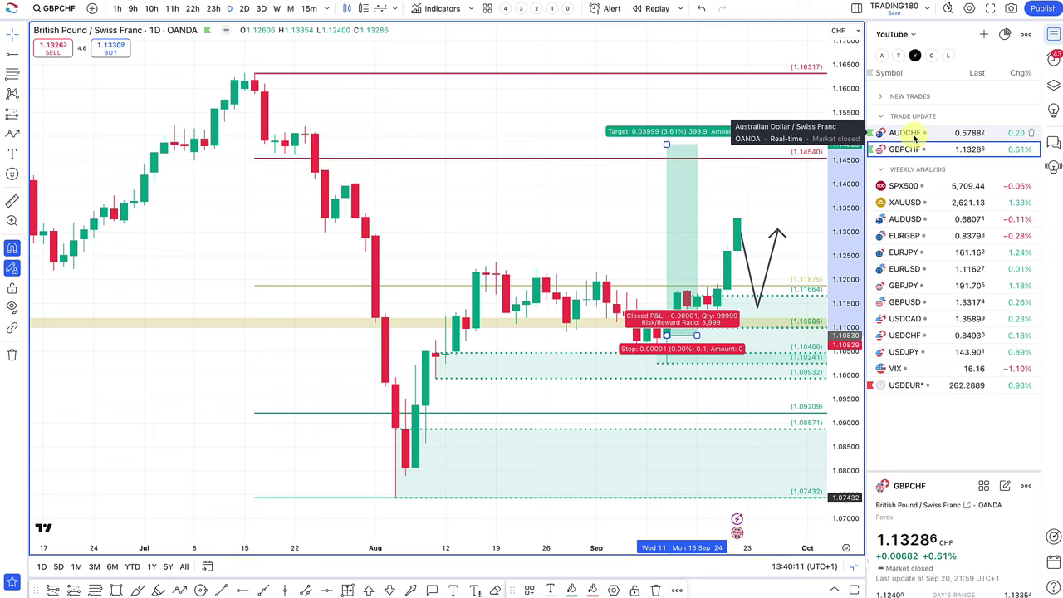
# Open the AUDCHF daily chart and examine the long position and the price action since its entry.
pyautogui.click(914, 138)
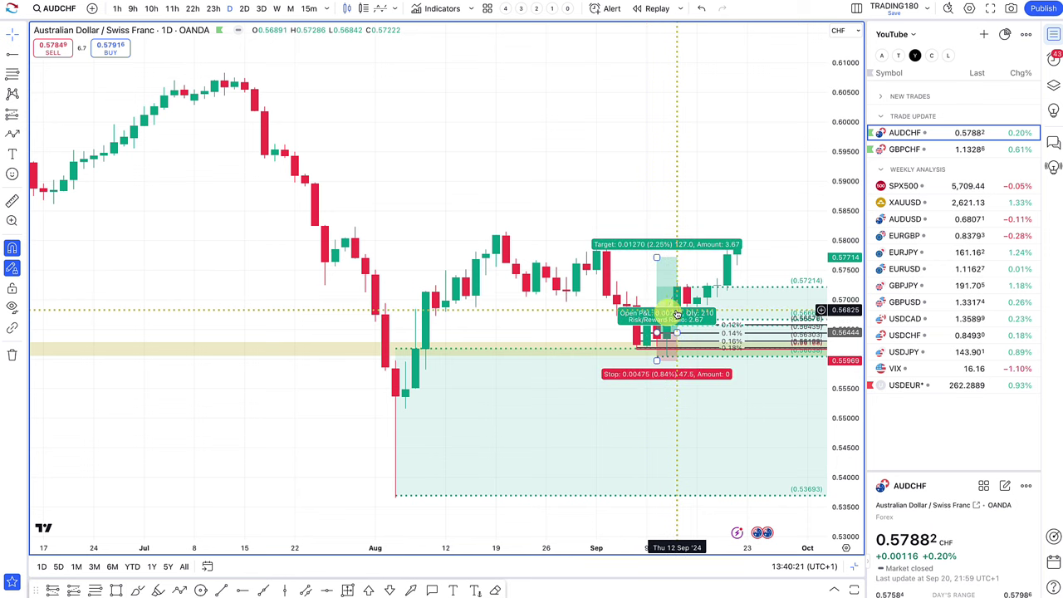
pyautogui.scroll(5, 660, 312)
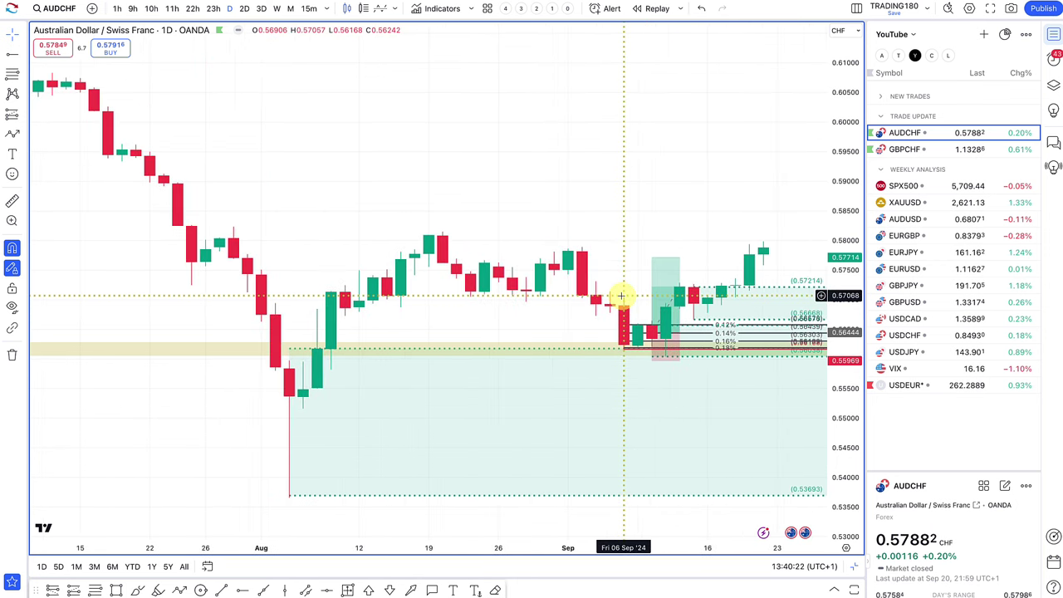
pyautogui.scroll(1, 655, 296)
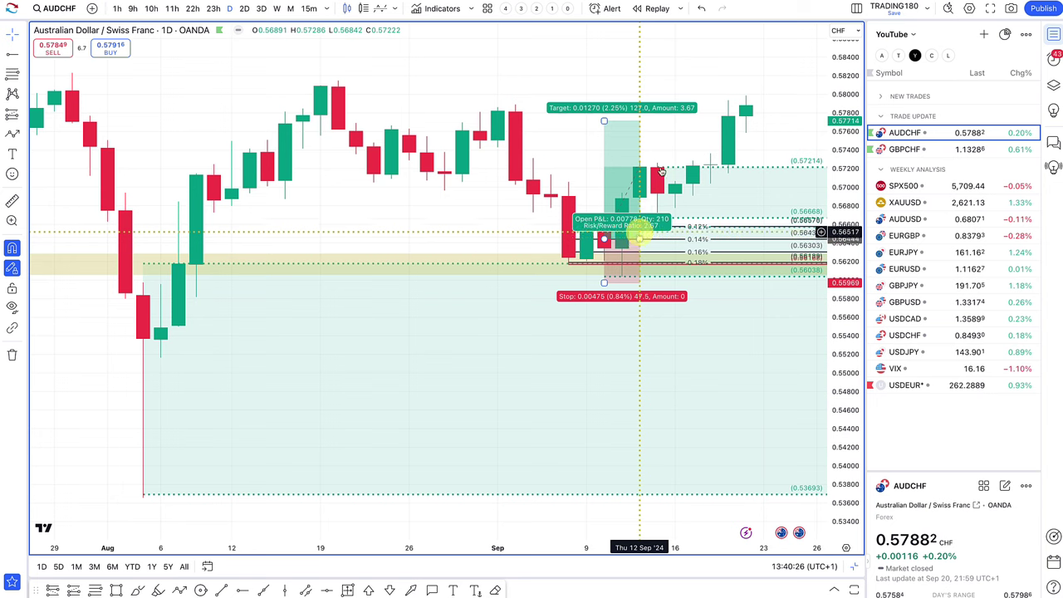
pyautogui.scroll(1, 635, 238)
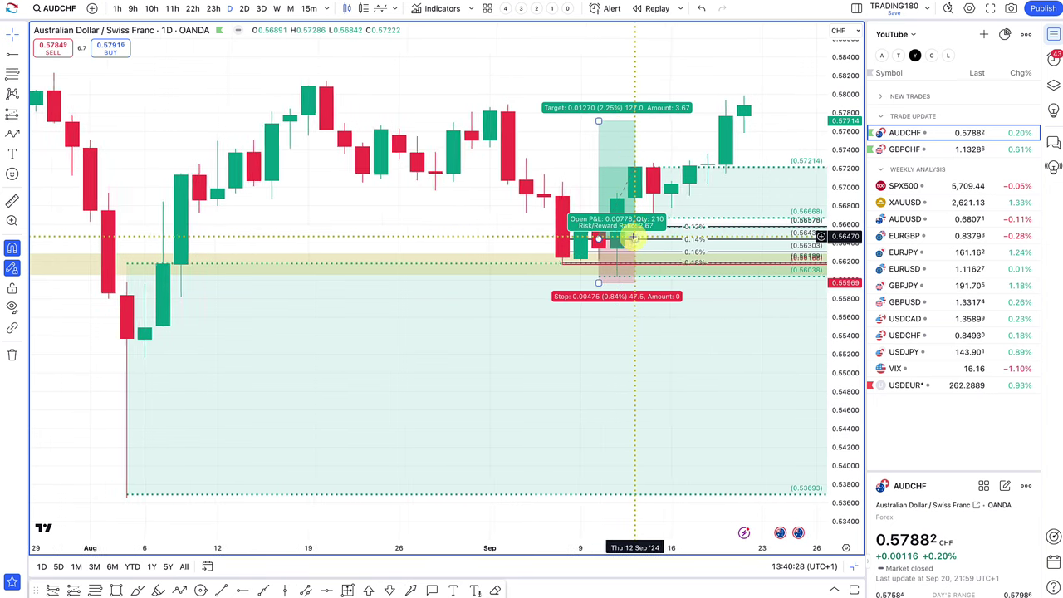
pyautogui.scroll(1, 635, 239)
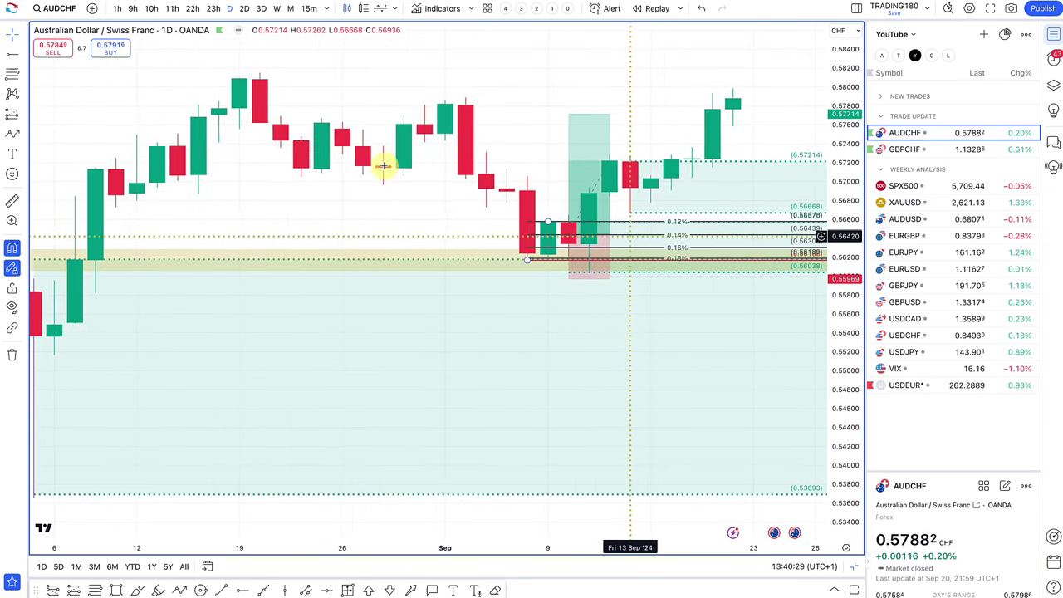
# Show AUDCHF on the hourly chart and examine the long position's entry, stop and target against the September price action.
pyautogui.click(119, 9)
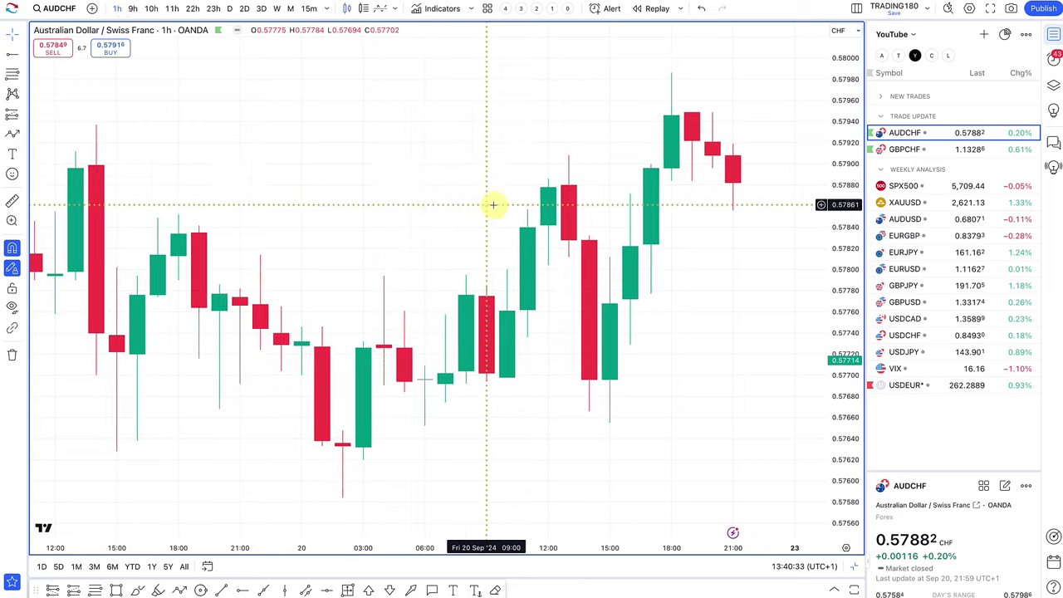
pyautogui.scroll(1, 494, 208)
pyautogui.scroll(-8, 494, 206)
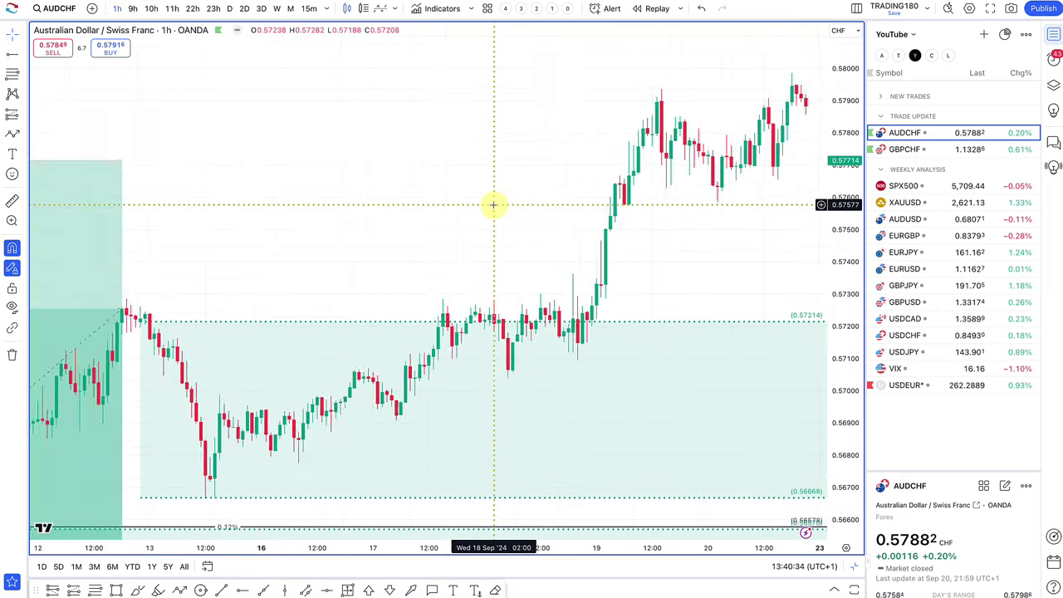
pyautogui.scroll(-3, 493, 207)
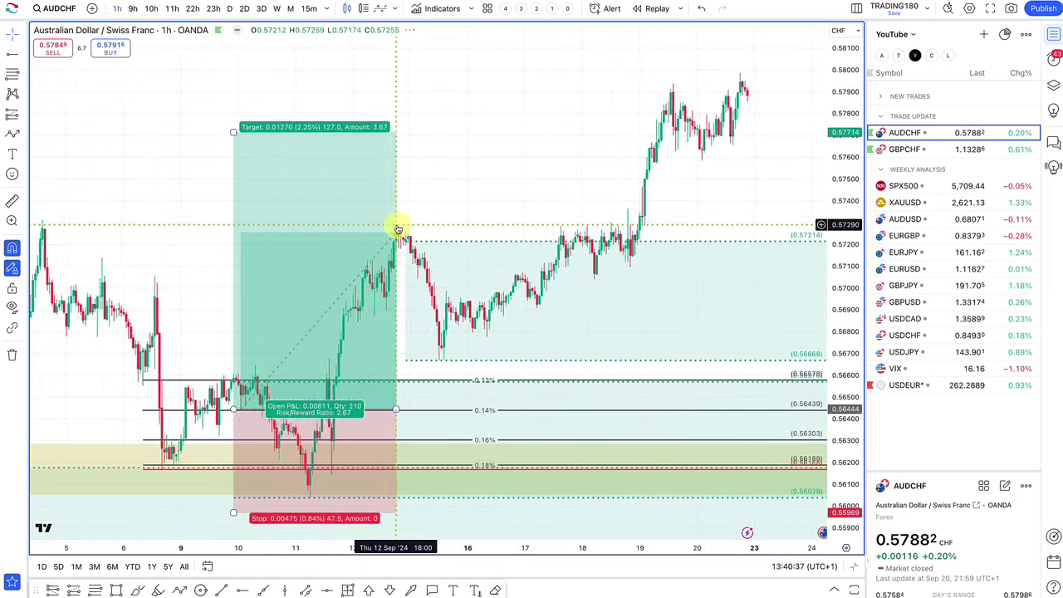
pyautogui.hscroll(-2, 395, 224)
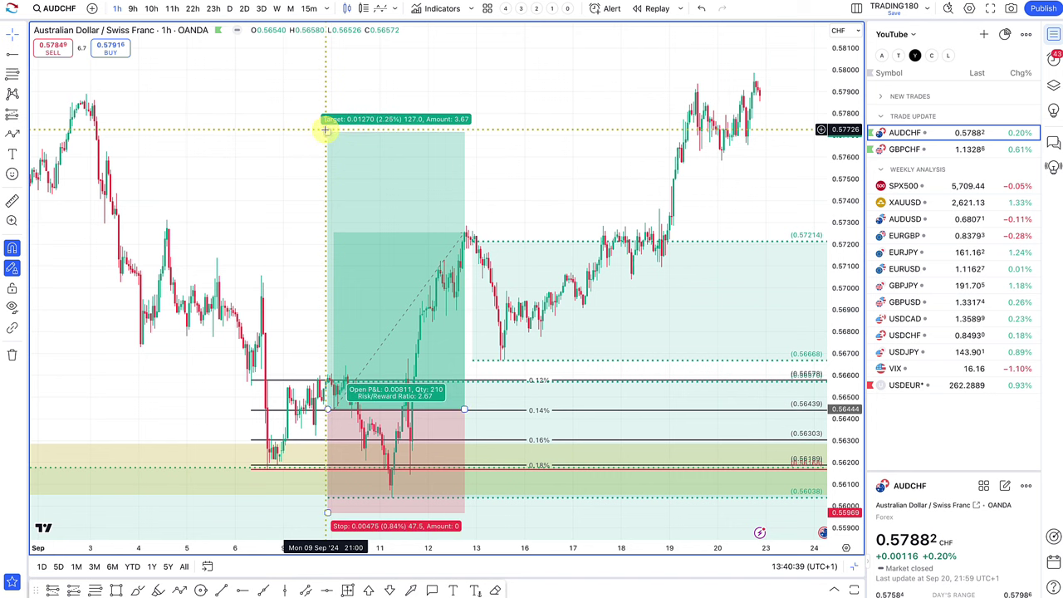
pyautogui.scroll(-3, 339, 133)
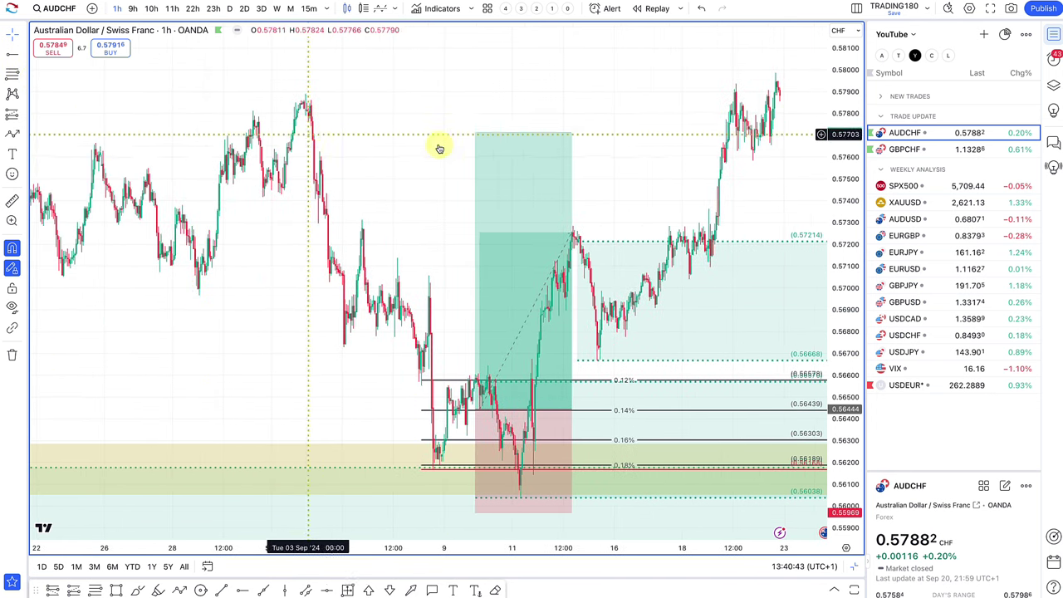
# Move the AUDCHF long position's entry up to 0.56576 at the 0.12% level, starting on 12 September.
pyautogui.click(549, 319)
pyautogui.click(591, 411)
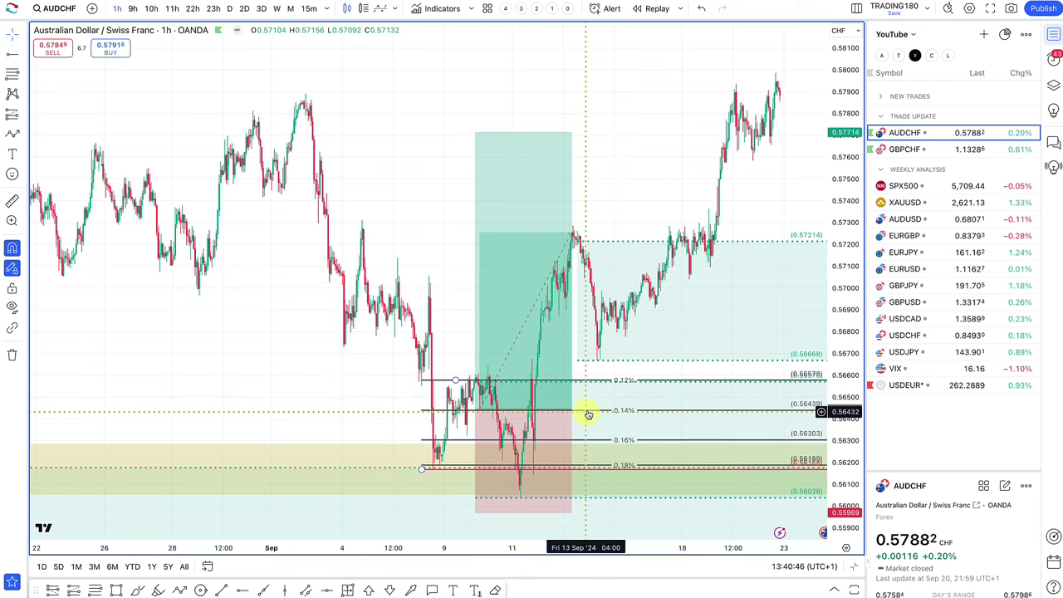
pyautogui.click(572, 412)
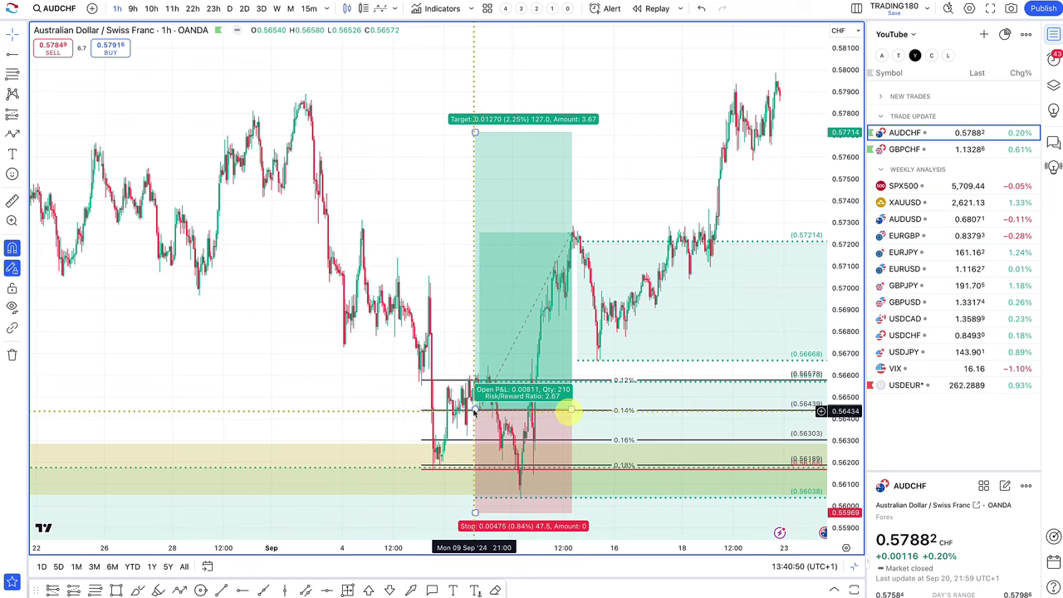
pyautogui.moveTo(475, 410); pyautogui.dragTo(504, 423)
pyautogui.moveTo(541, 393); pyautogui.dragTo(692, 380)
# On the year-to-date daily AUDCHF chart, raise the long position's target to 0.59947.
pyautogui.scroll(-5, 588, 324)
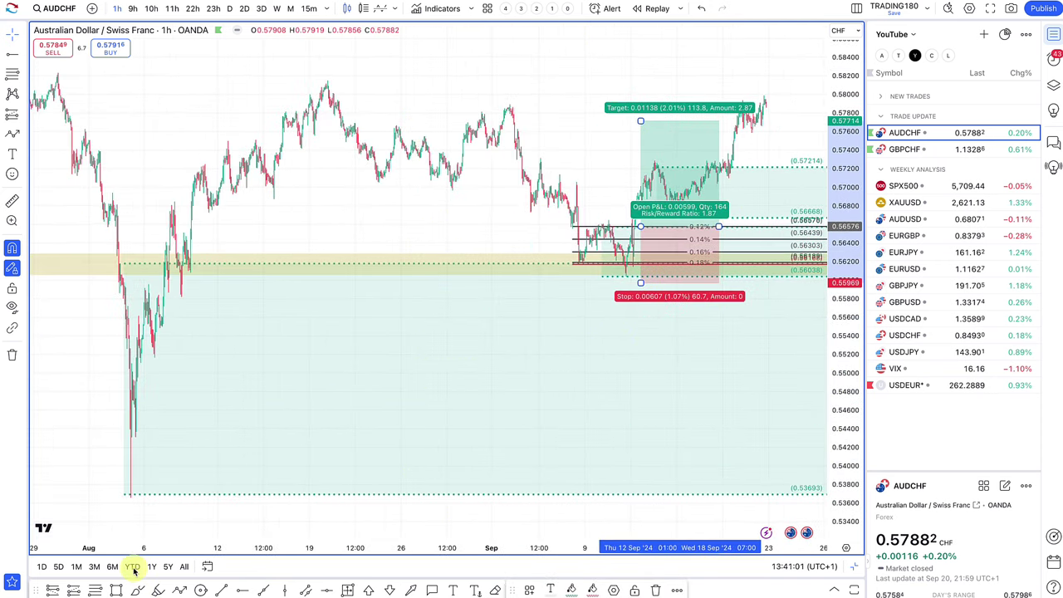
pyautogui.click(133, 566)
pyautogui.hscroll(10, 413, 282)
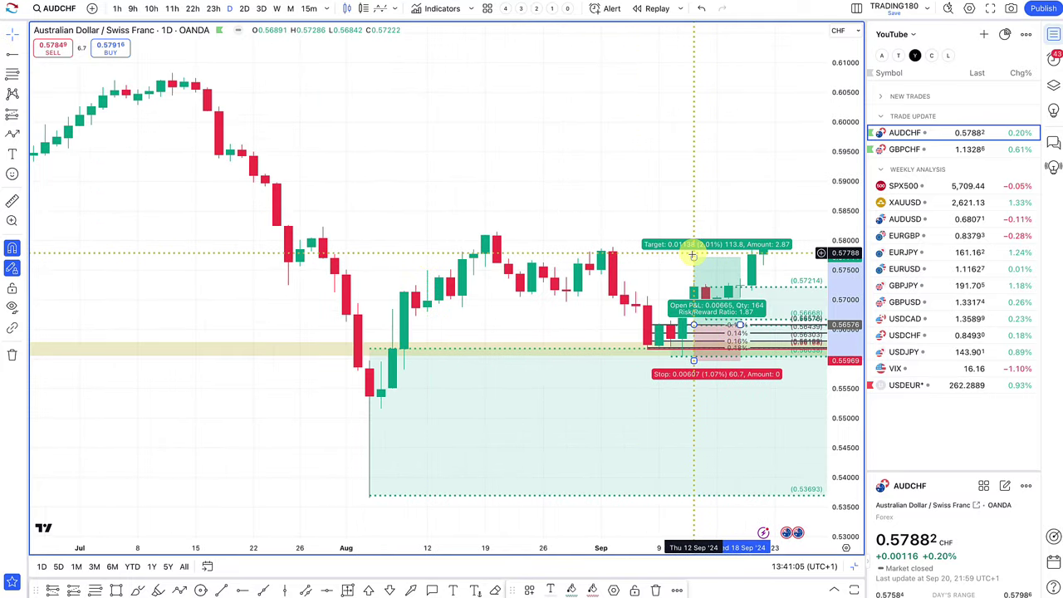
pyautogui.moveTo(694, 257); pyautogui.dragTo(683, 126)
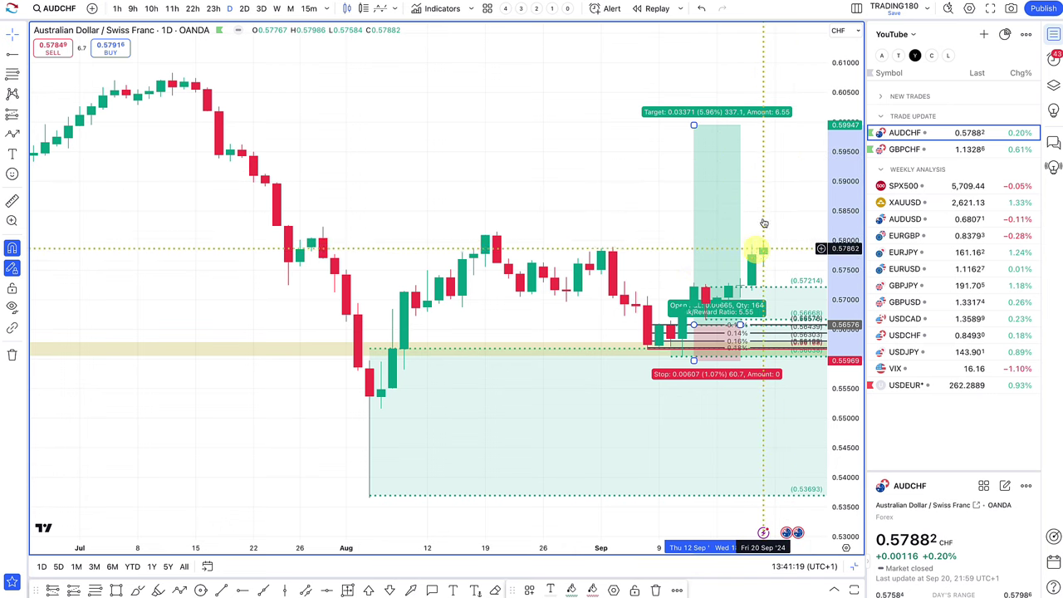
# Try the AUDCHF target at the latest candle's close, about 0.5788, and finally set it to 0.59751.
pyautogui.scroll(3, 715, 332)
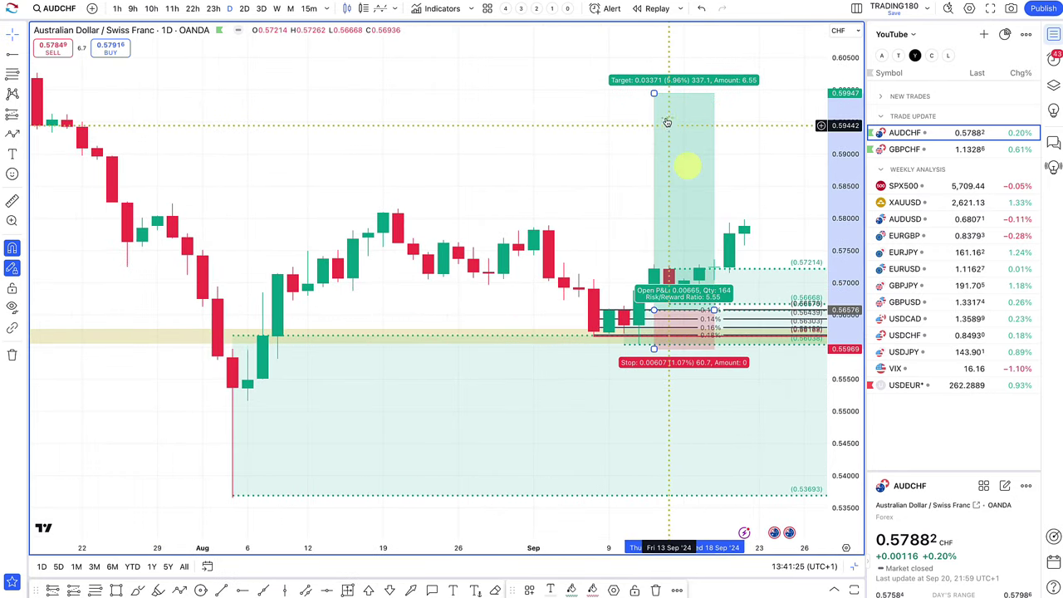
pyautogui.moveTo(654, 93); pyautogui.dragTo(745, 225)
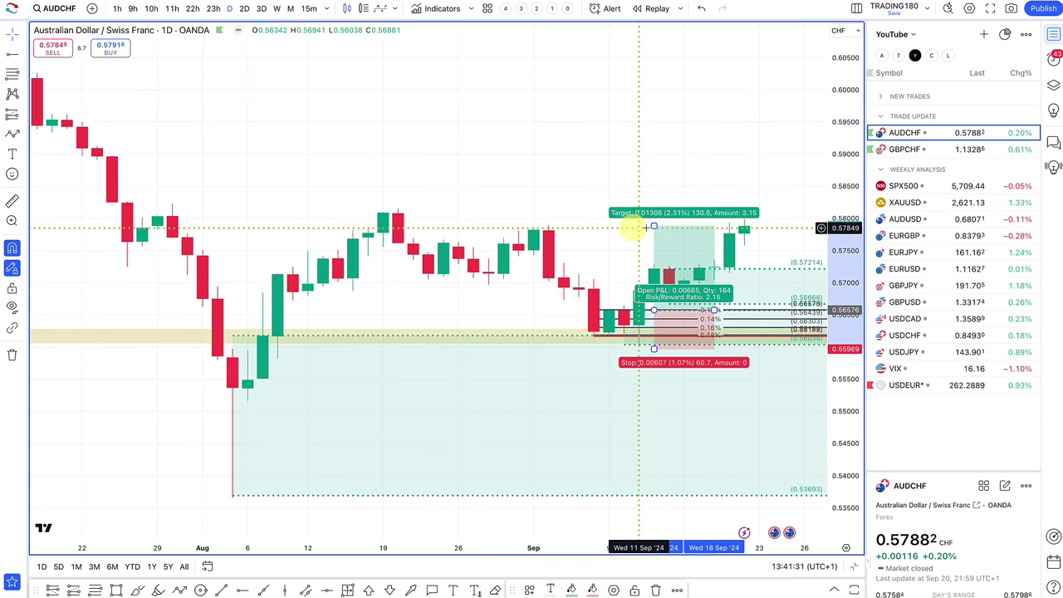
pyautogui.moveTo(657, 228); pyautogui.dragTo(654, 106)
pyautogui.scroll(-3, 743, 195)
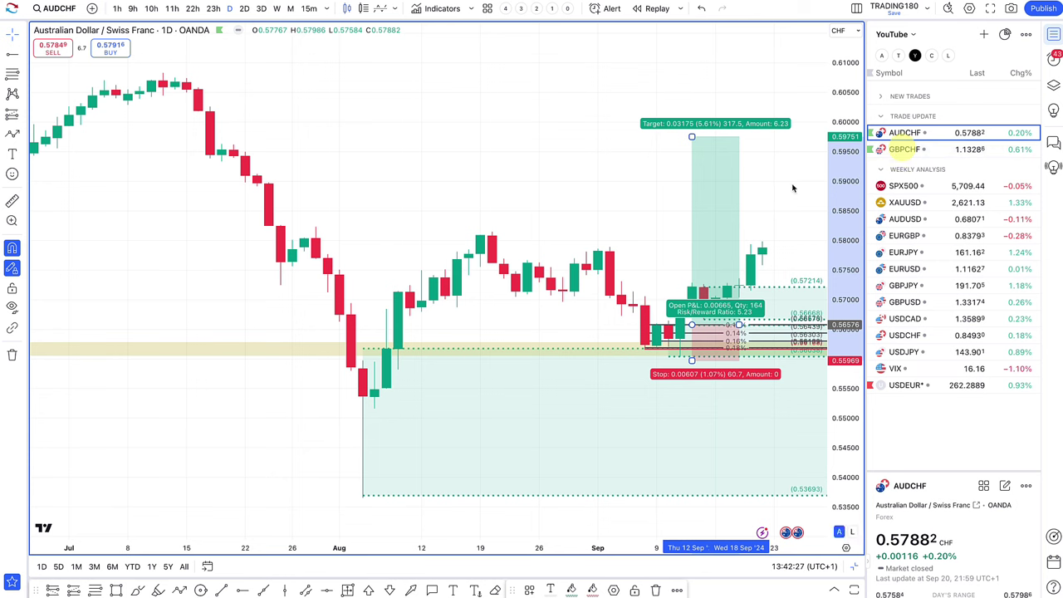
pyautogui.scroll(3, 726, 248)
pyautogui.scroll(2, 726, 248)
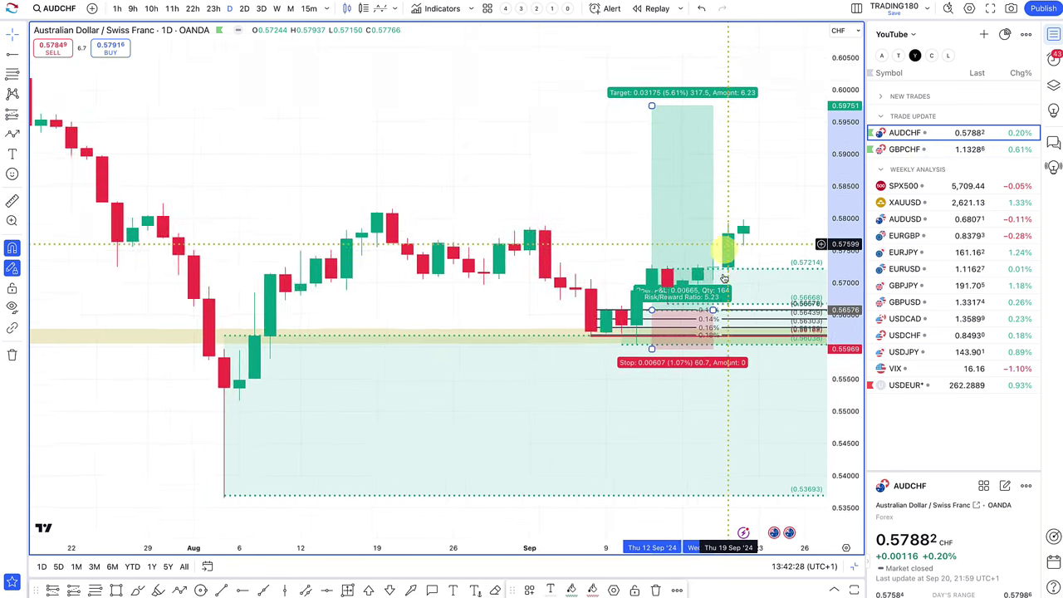